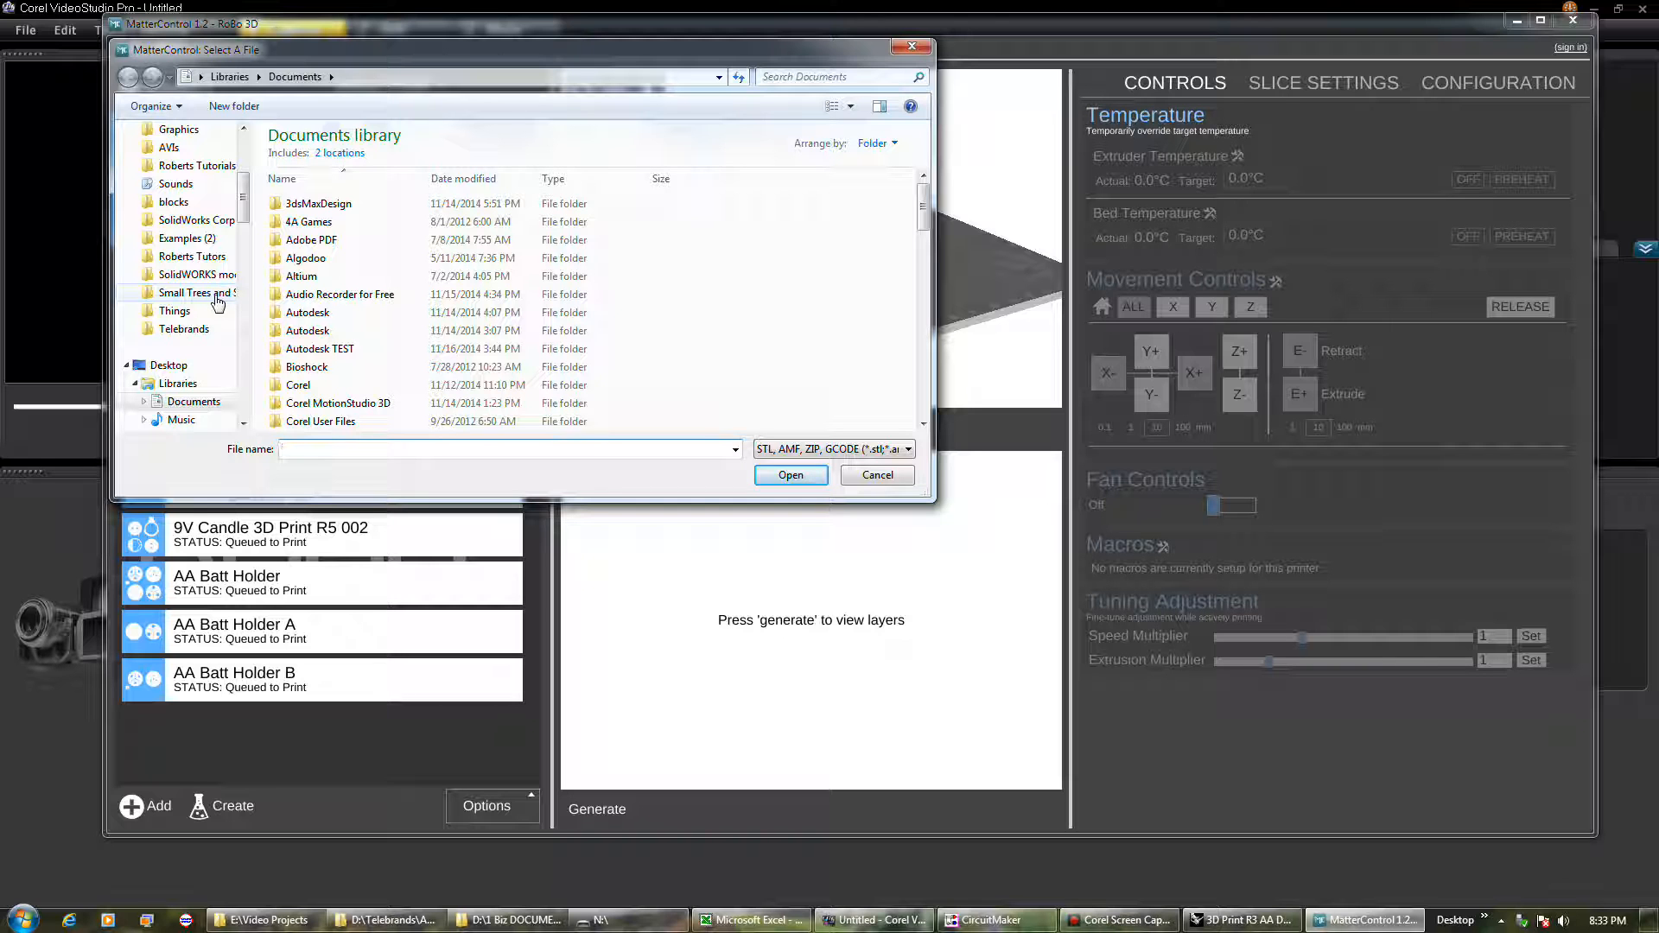
Step: Add the R3 Whole Set STL file from Telebrands > AA Doublestack Candle > 3D Print AA Dbl Stk to the print queue
left_click(184, 329)
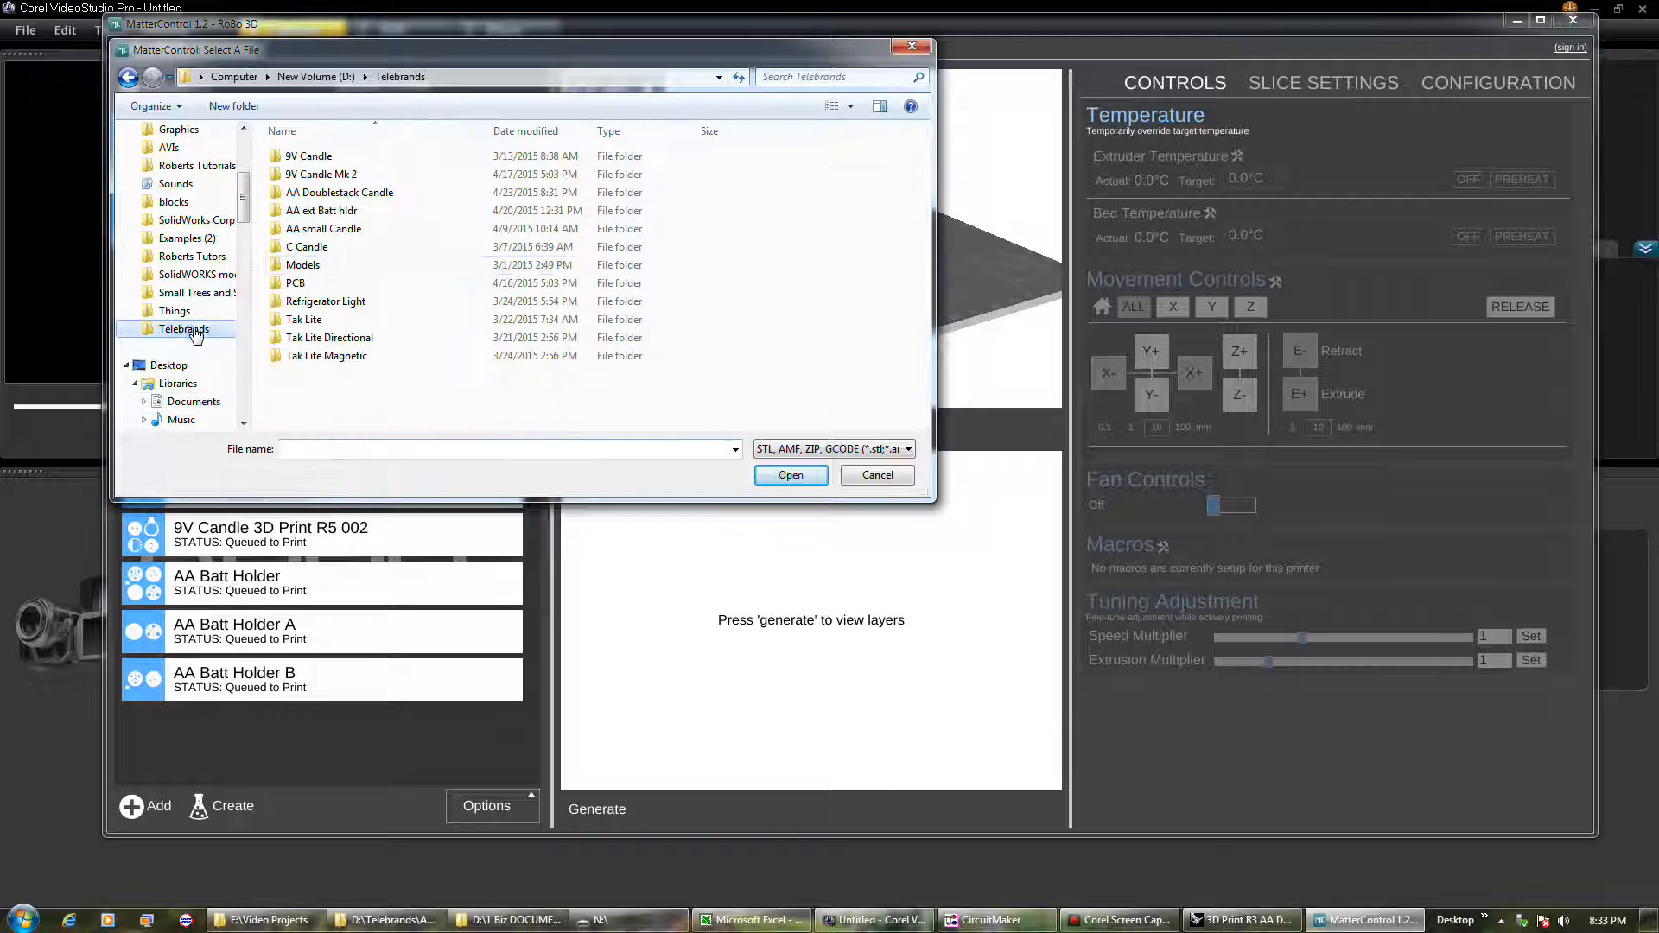
double_click(374, 196)
double_click(337, 159)
left_click(333, 159)
left_click(784, 475)
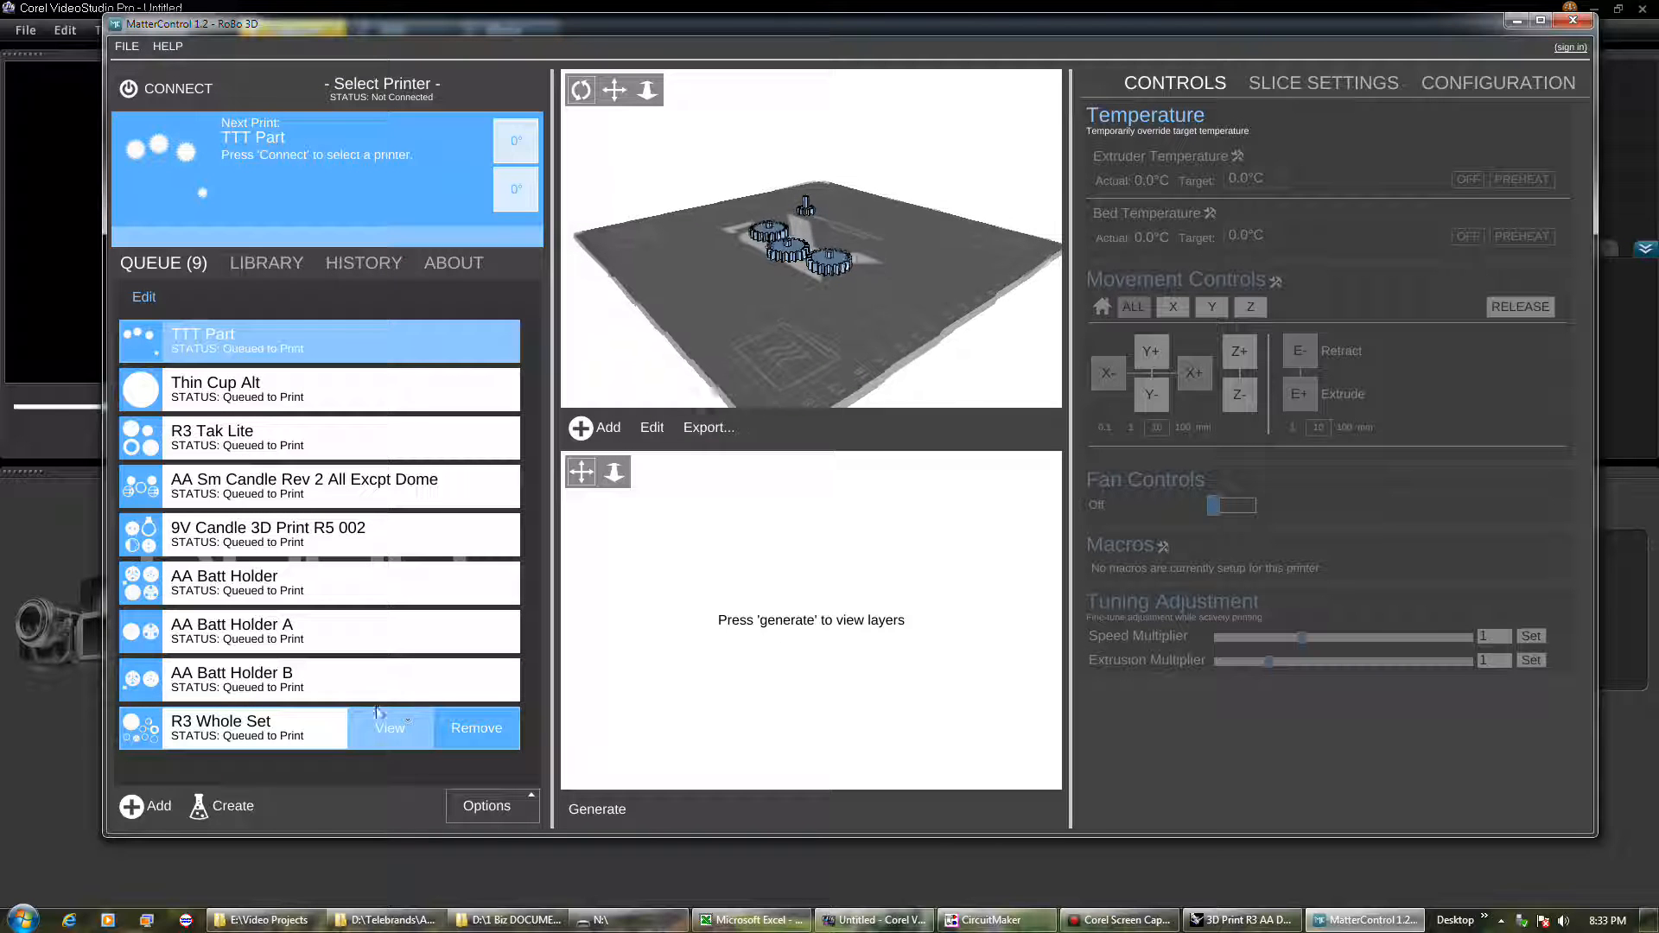
Step: Scale the queued R3 Whole Set model by a ratio of 25.4 and save it
left_click(287, 729)
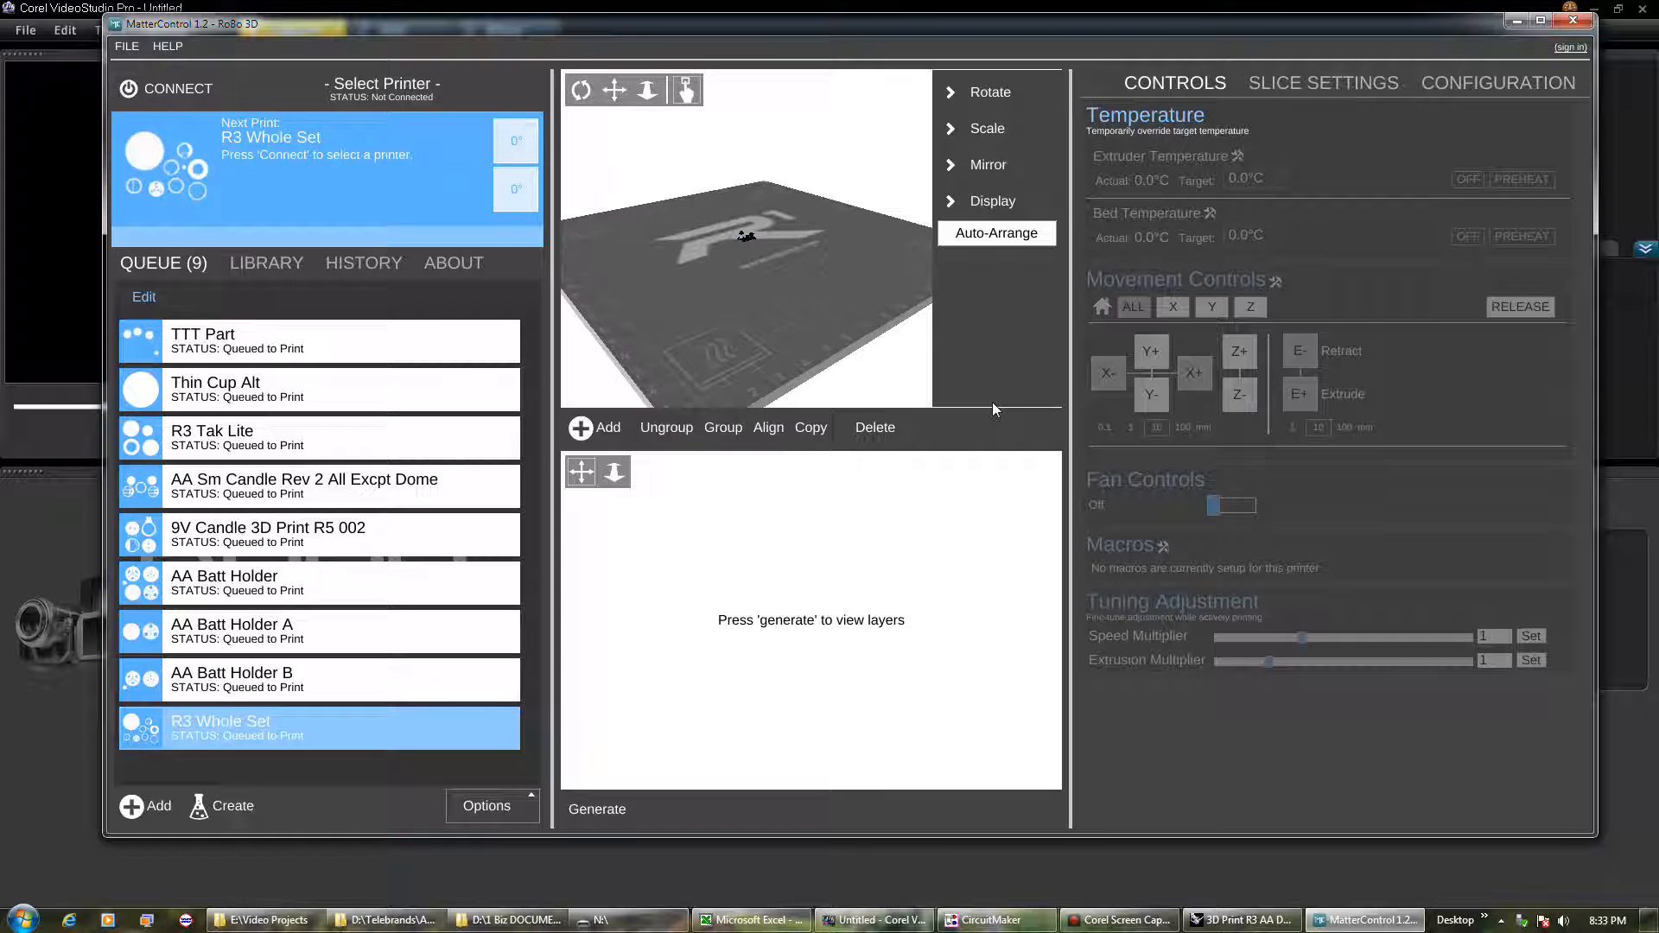
left_click(994, 132)
left_click(1000, 165)
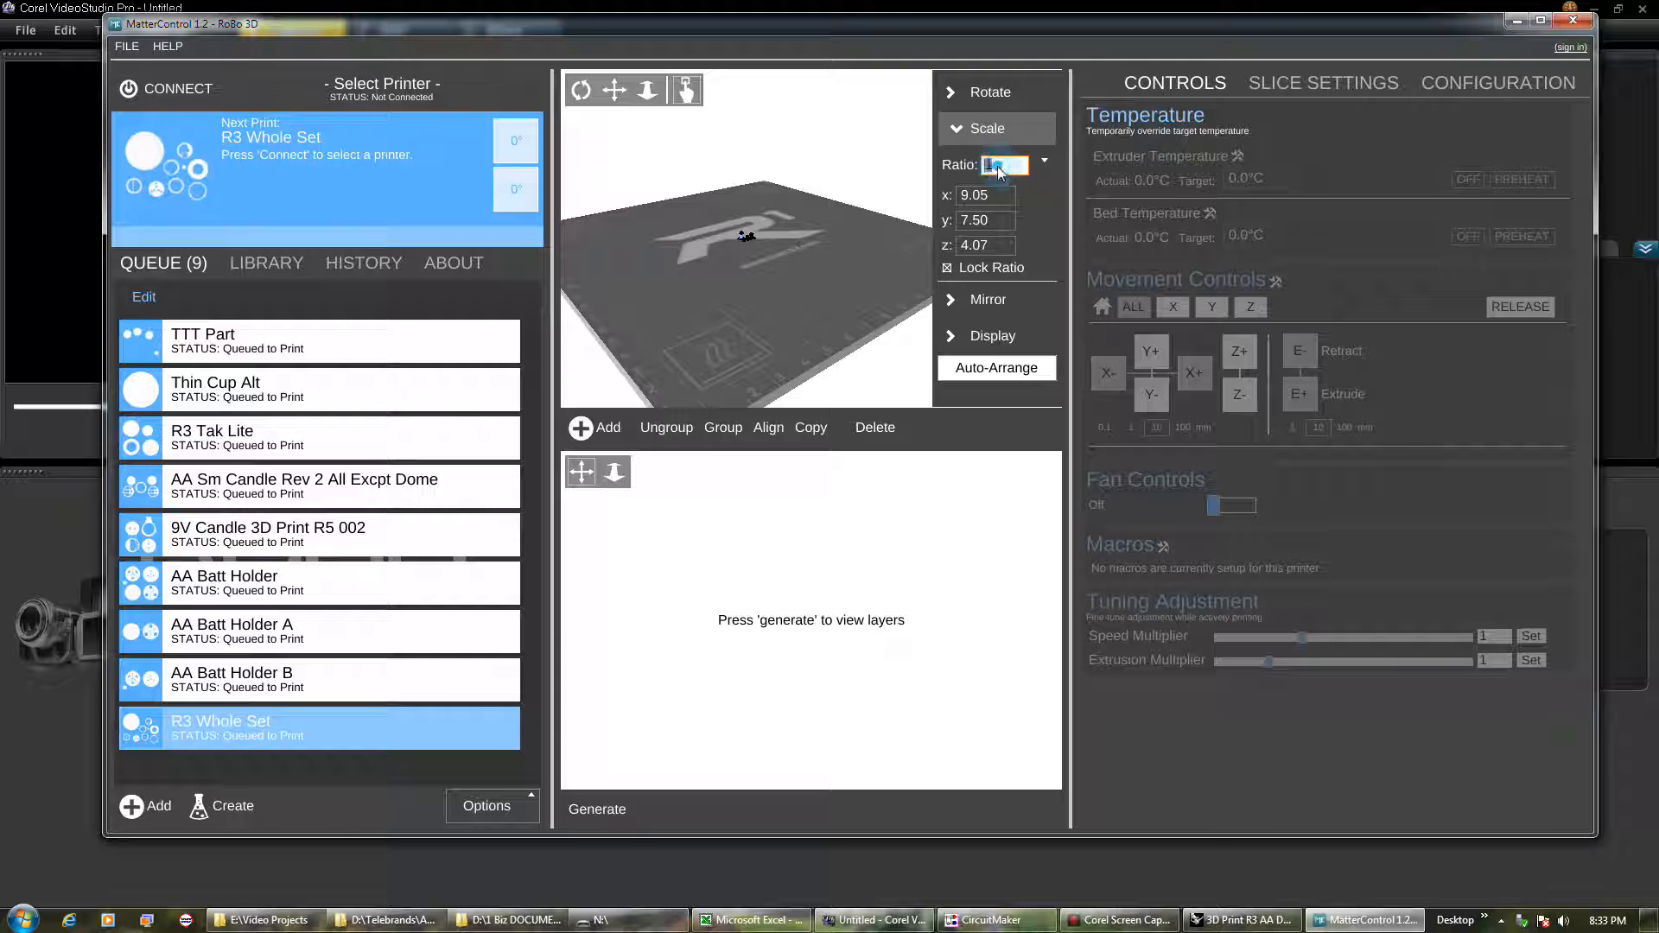
type("25.4")
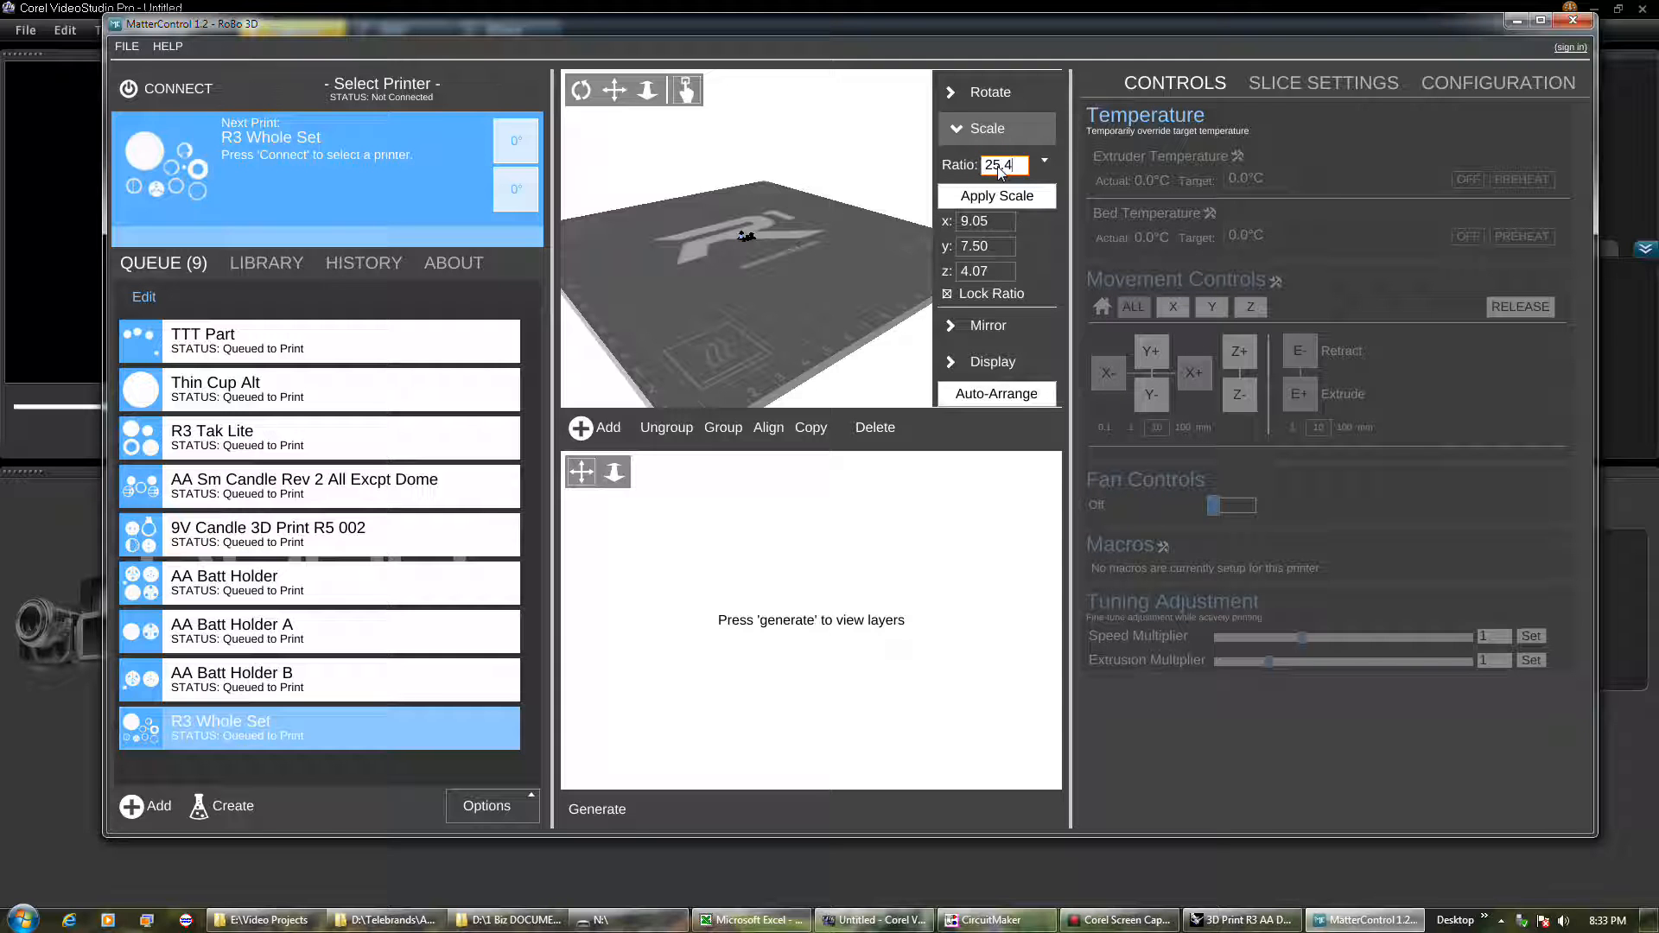
left_click(998, 197)
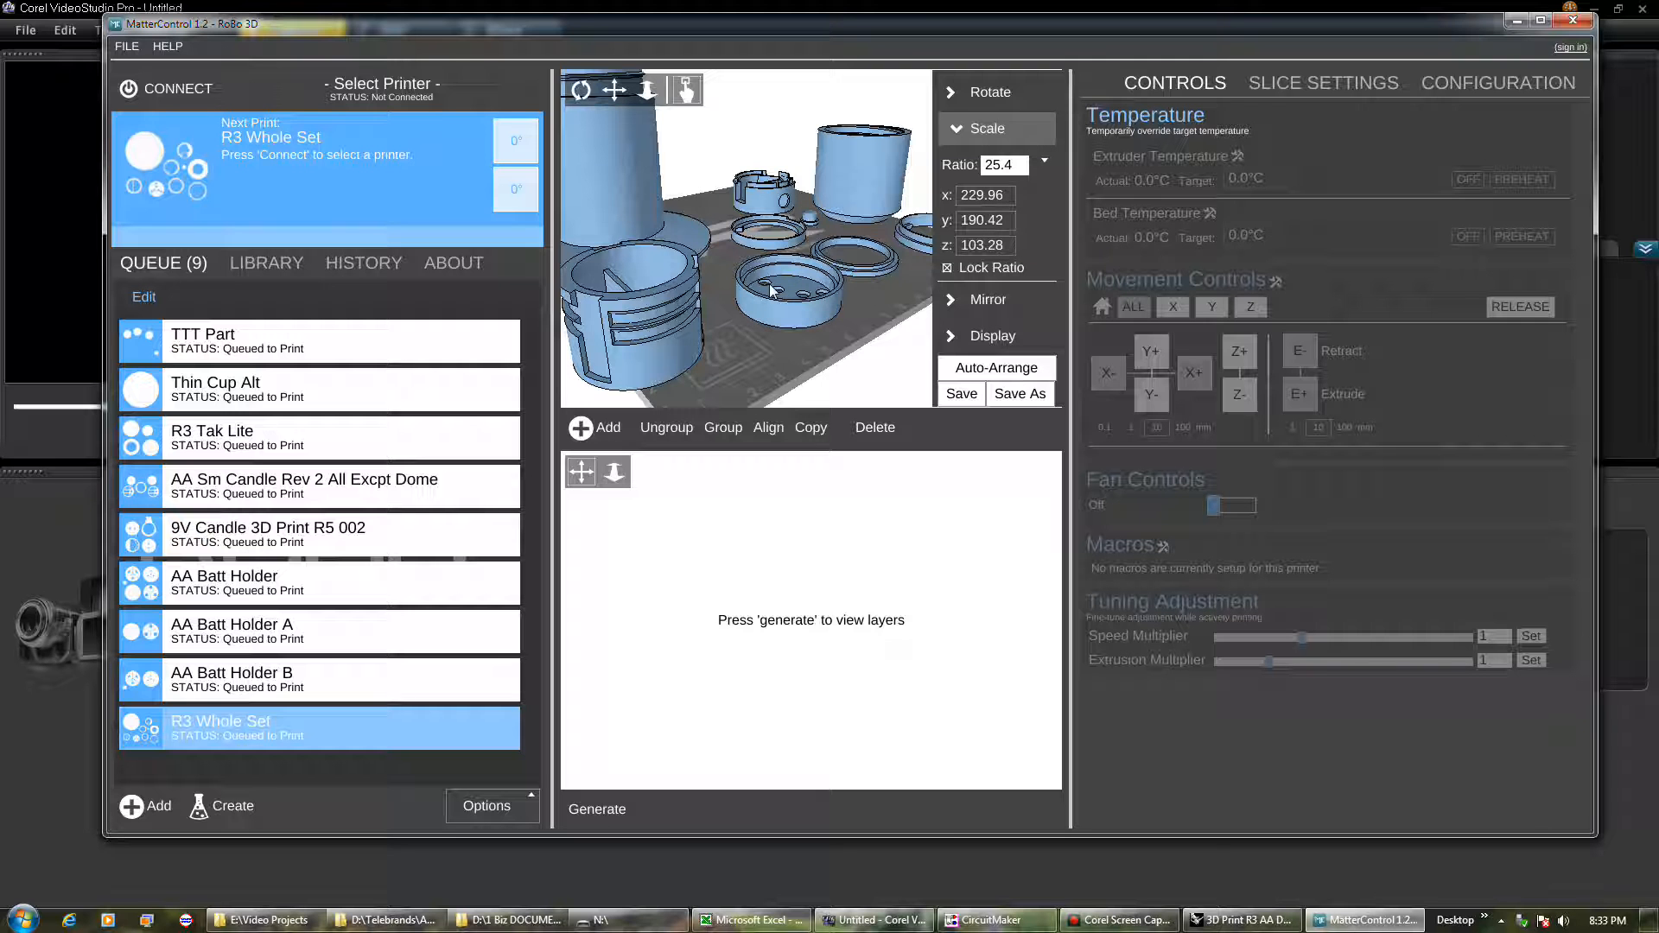
scroll(770, 290, "down", 8)
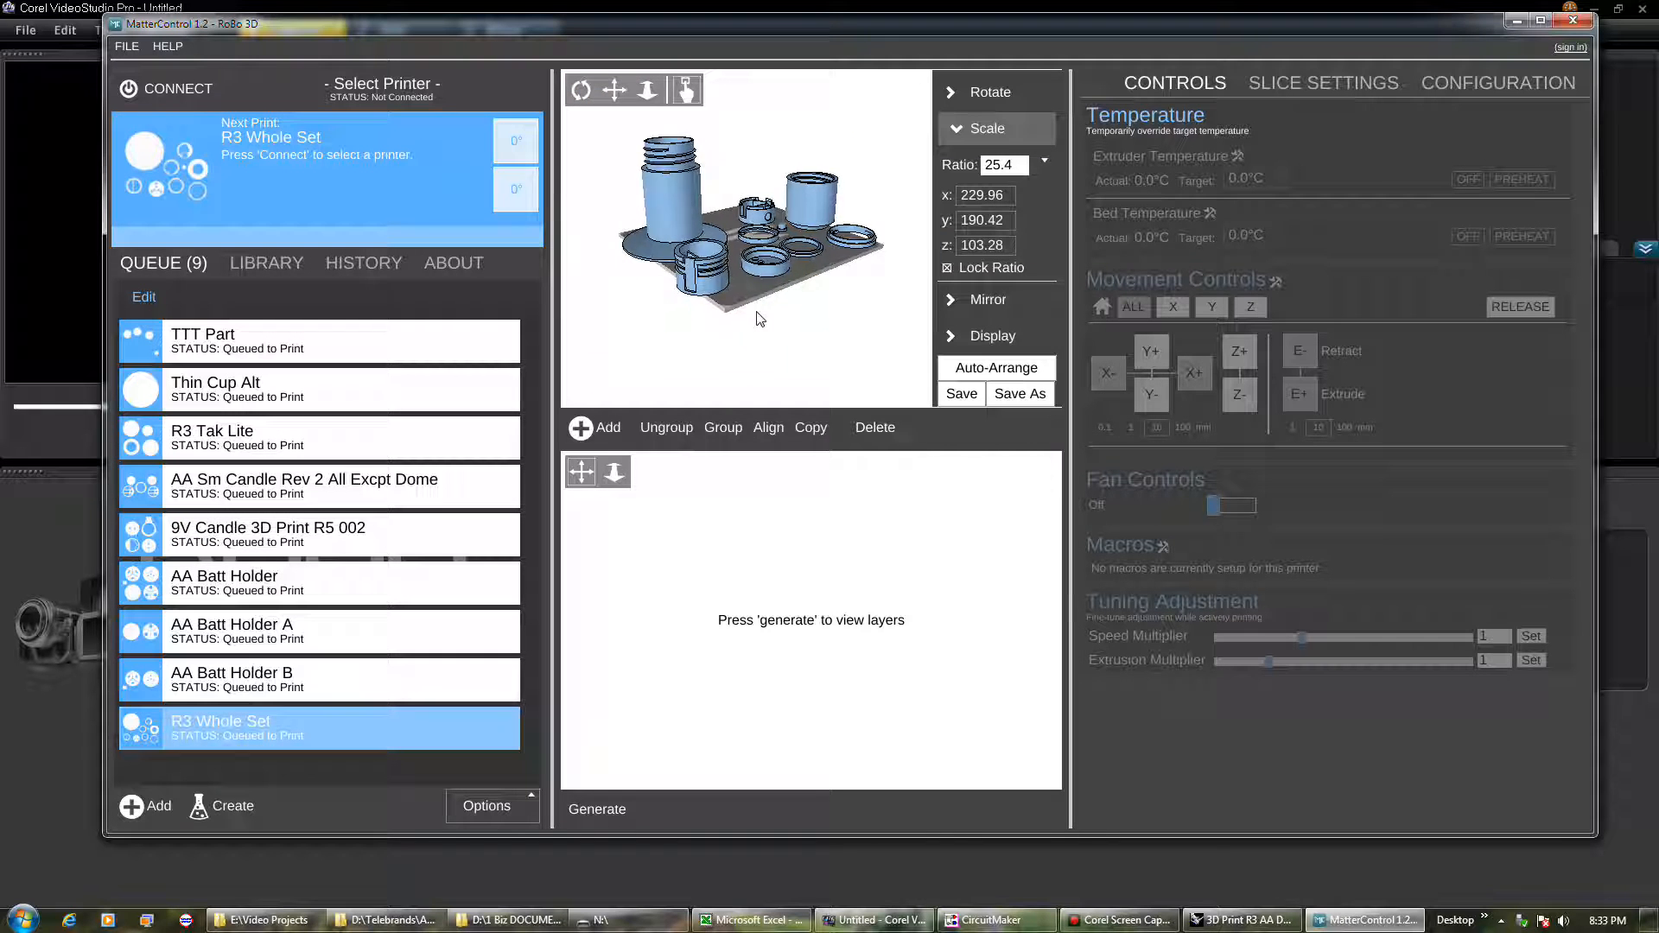
scroll(779, 296, "up", 2)
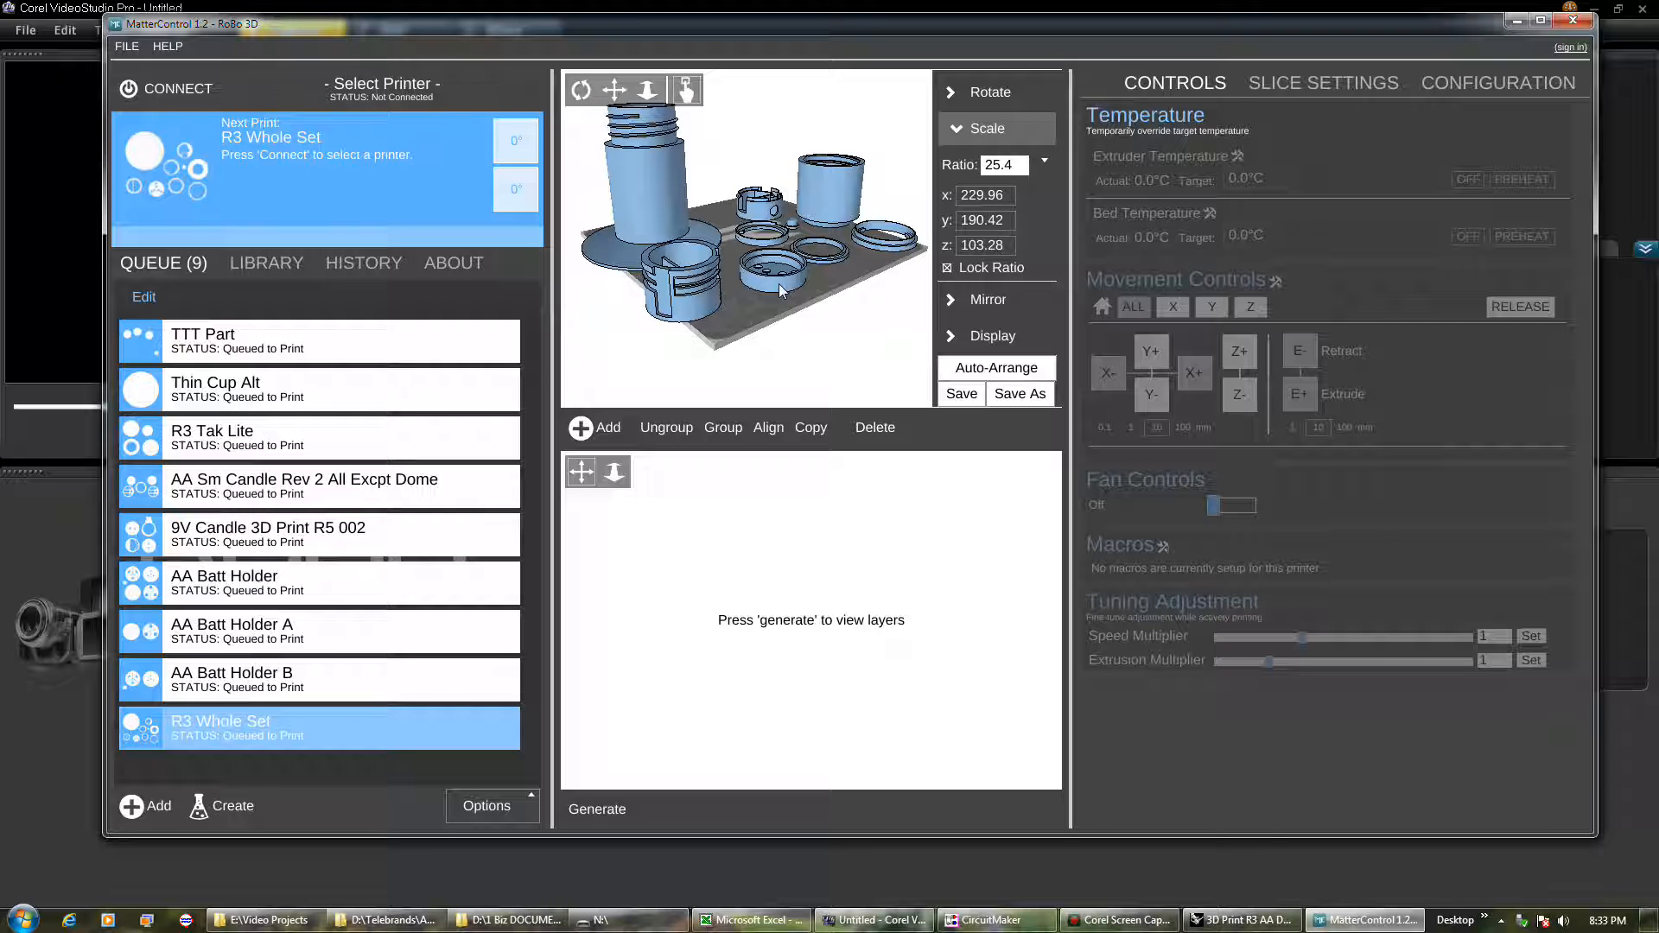
left_click(581, 91)
left_click_drag(877, 304, 855, 346)
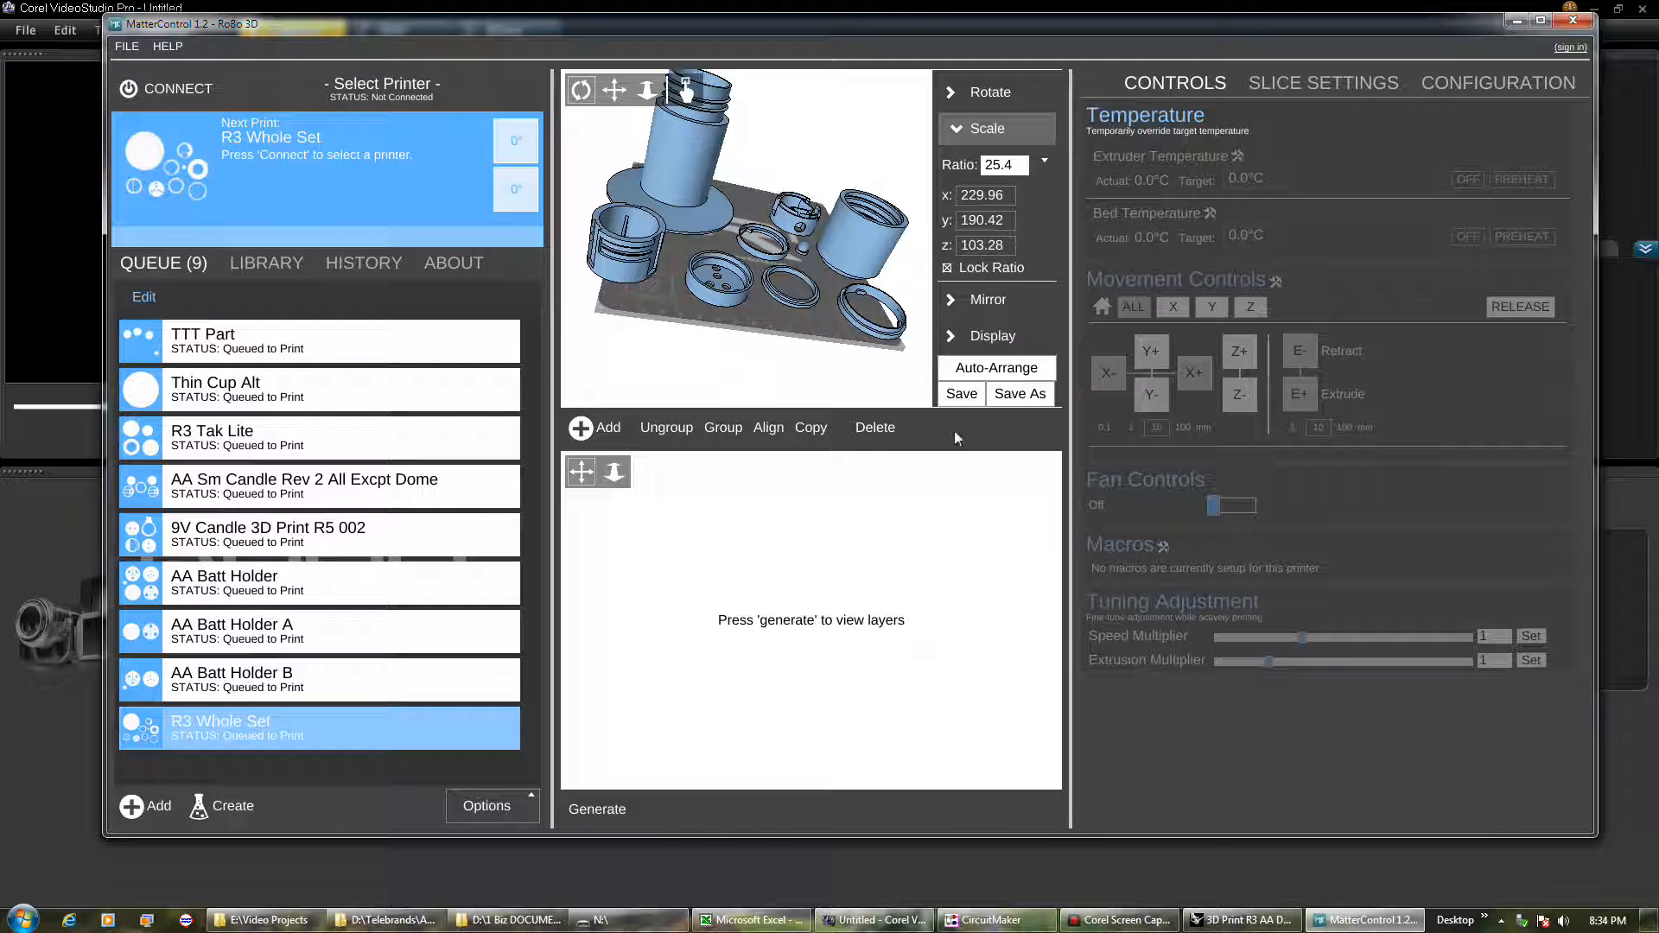
left_click(960, 394)
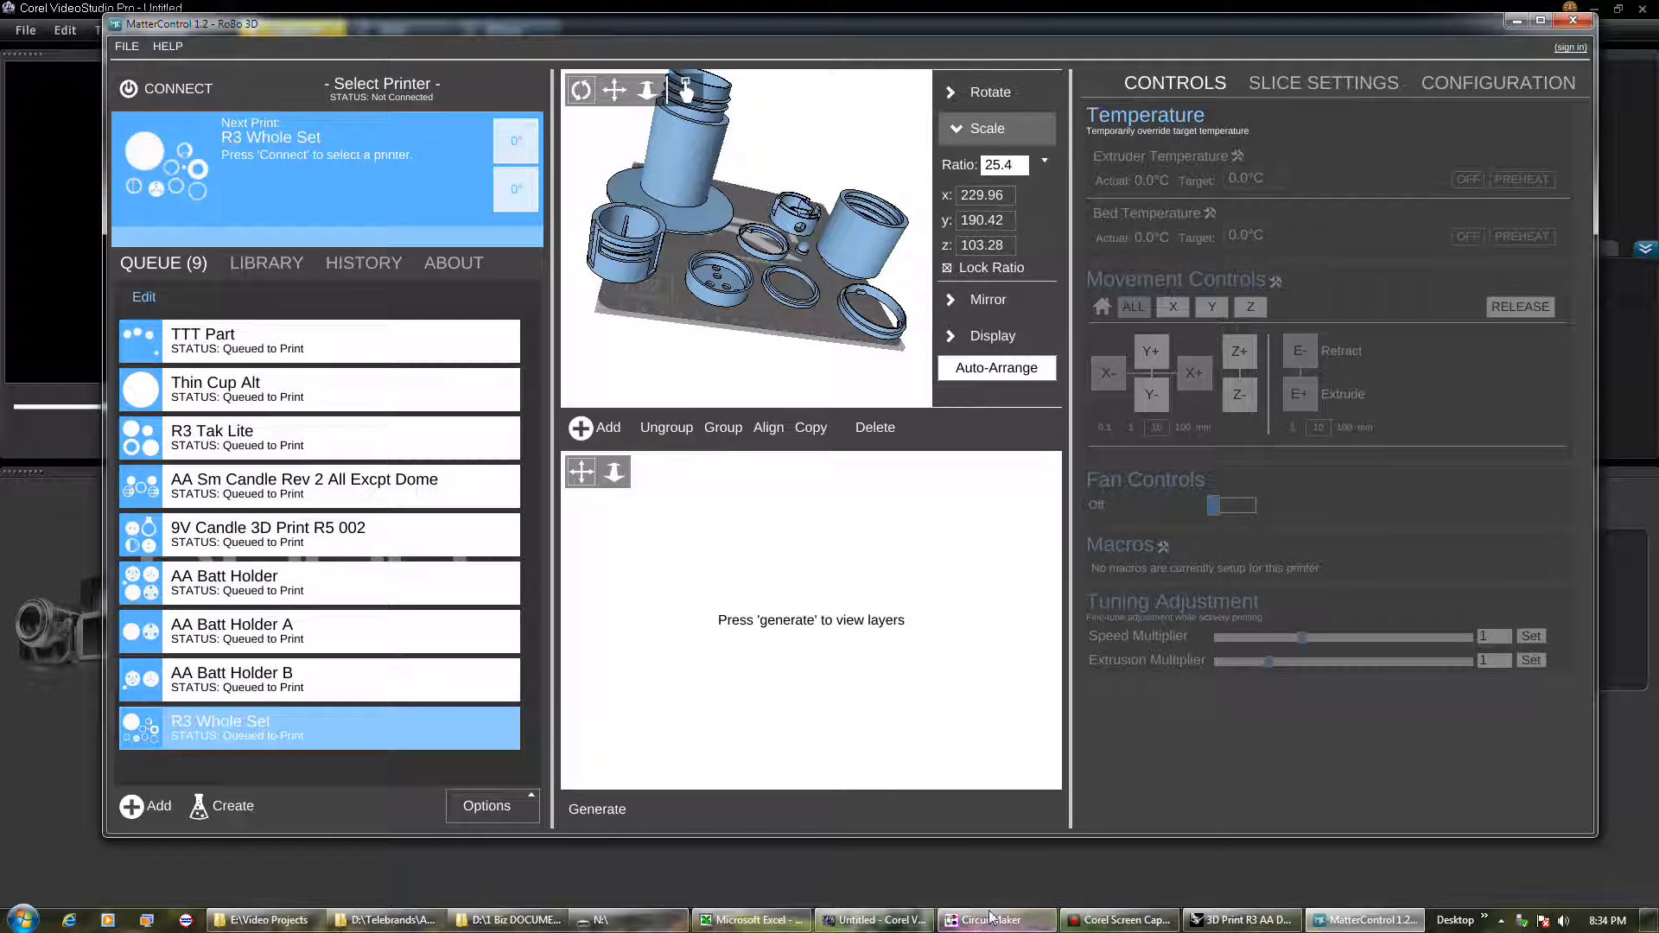
Step: Choose the Default Printer (1) configuration and inspect how the R3 Whole Set parts fit on its bed
left_click(1226, 923)
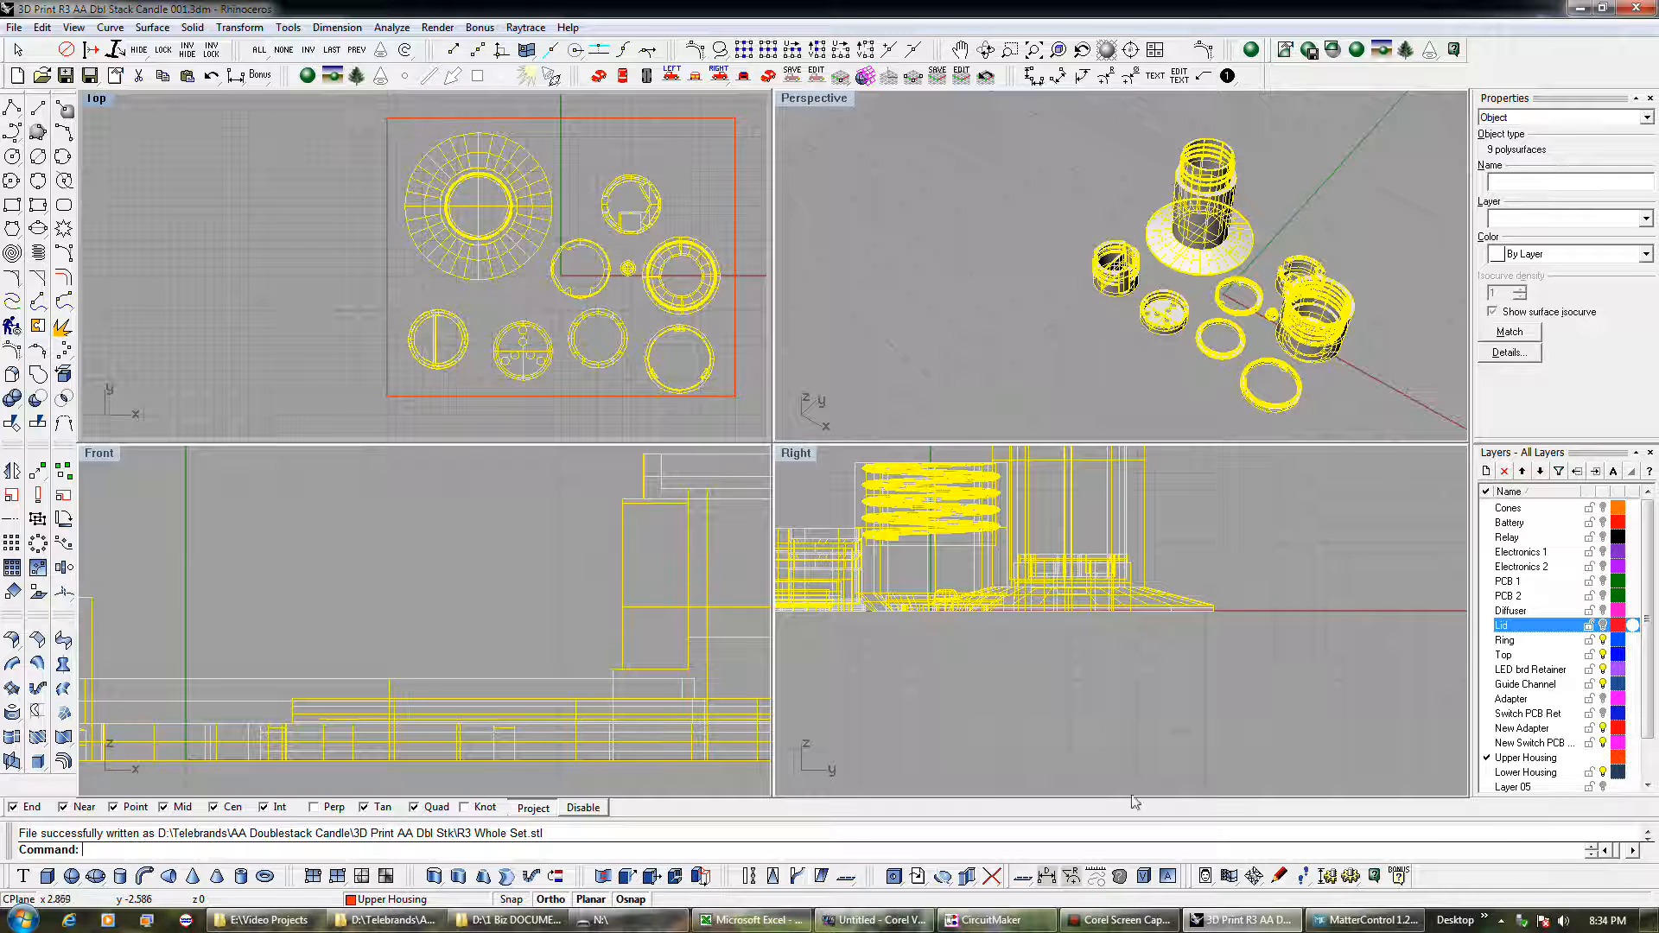
left_click(1352, 923)
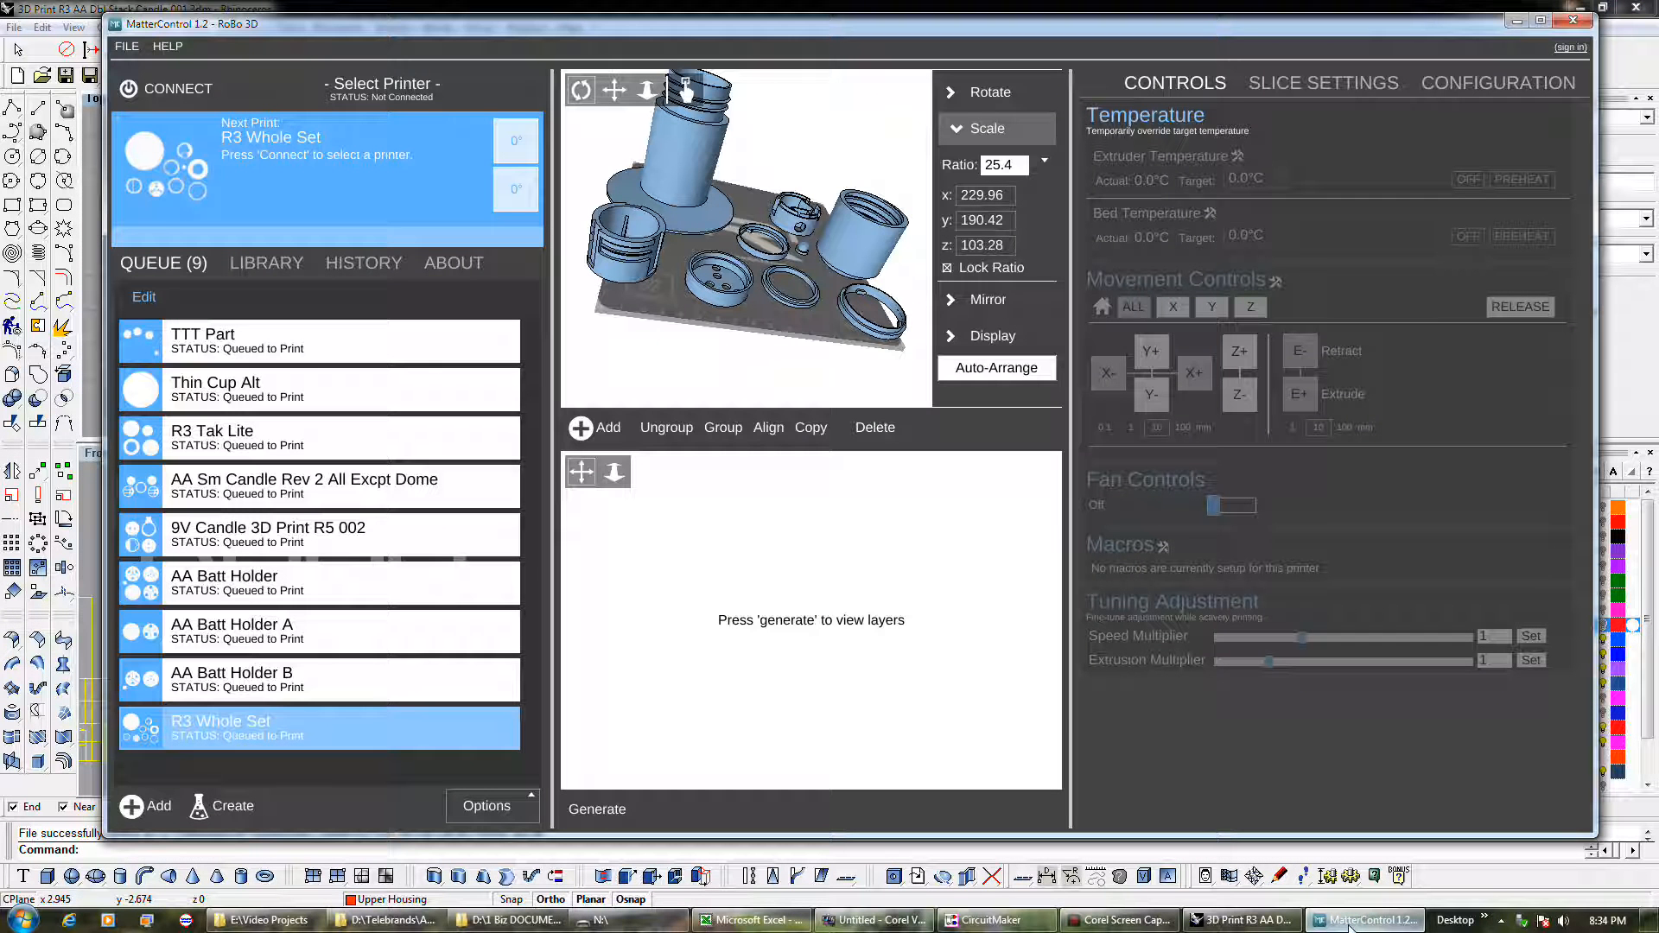
left_click(382, 87)
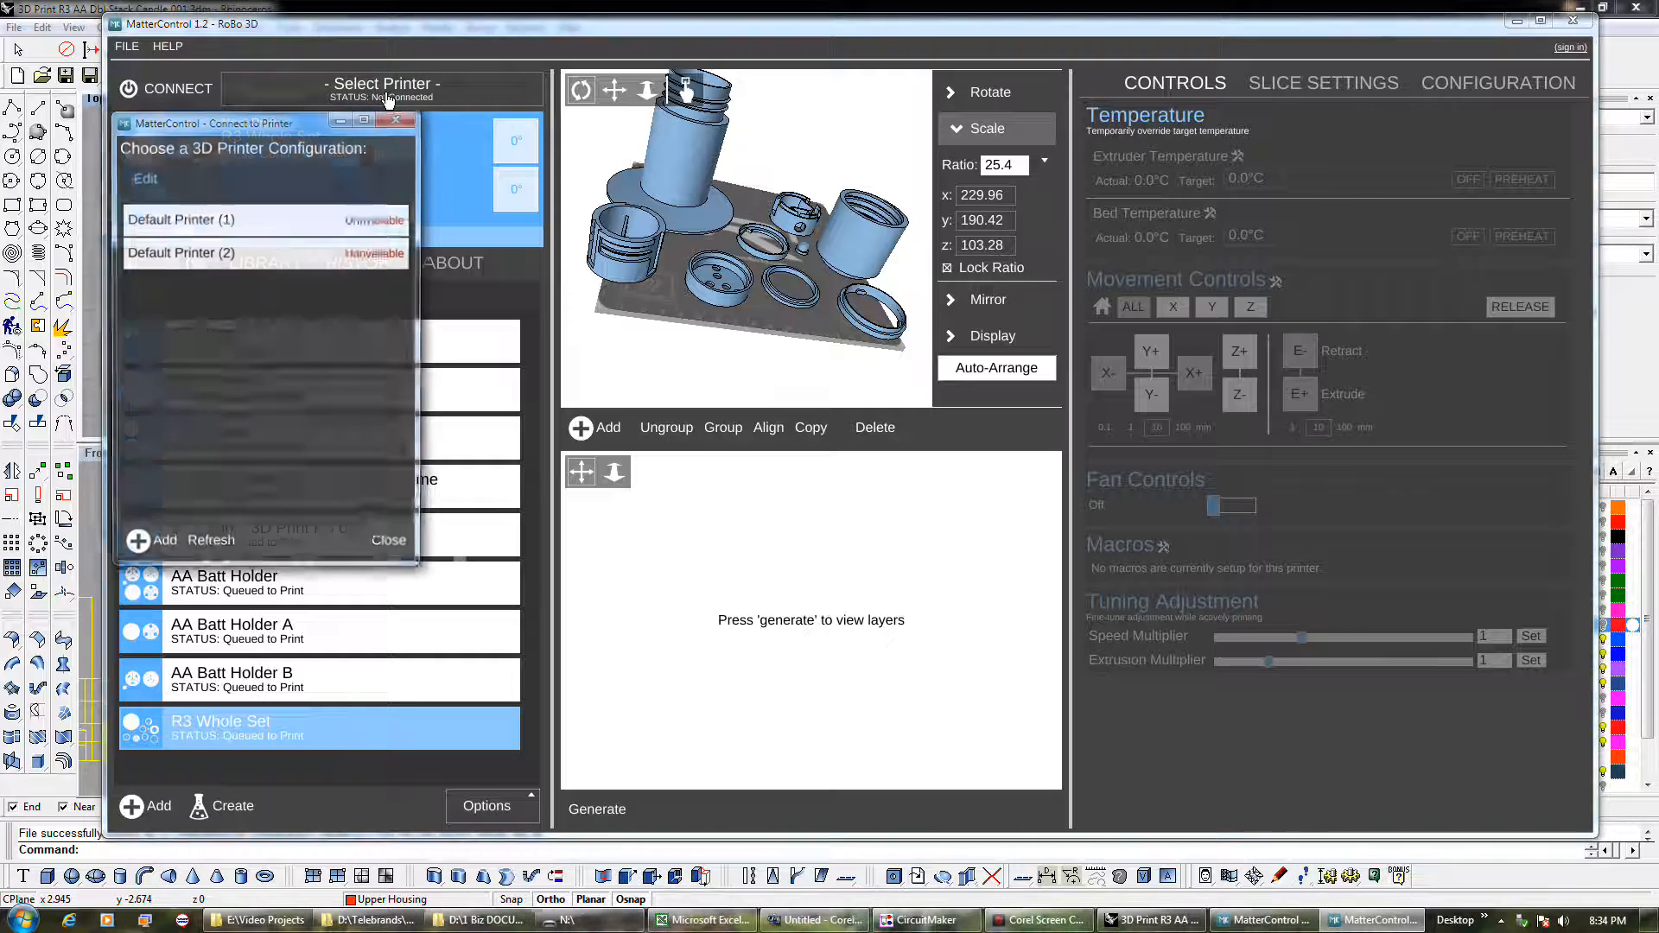
left_click(327, 232)
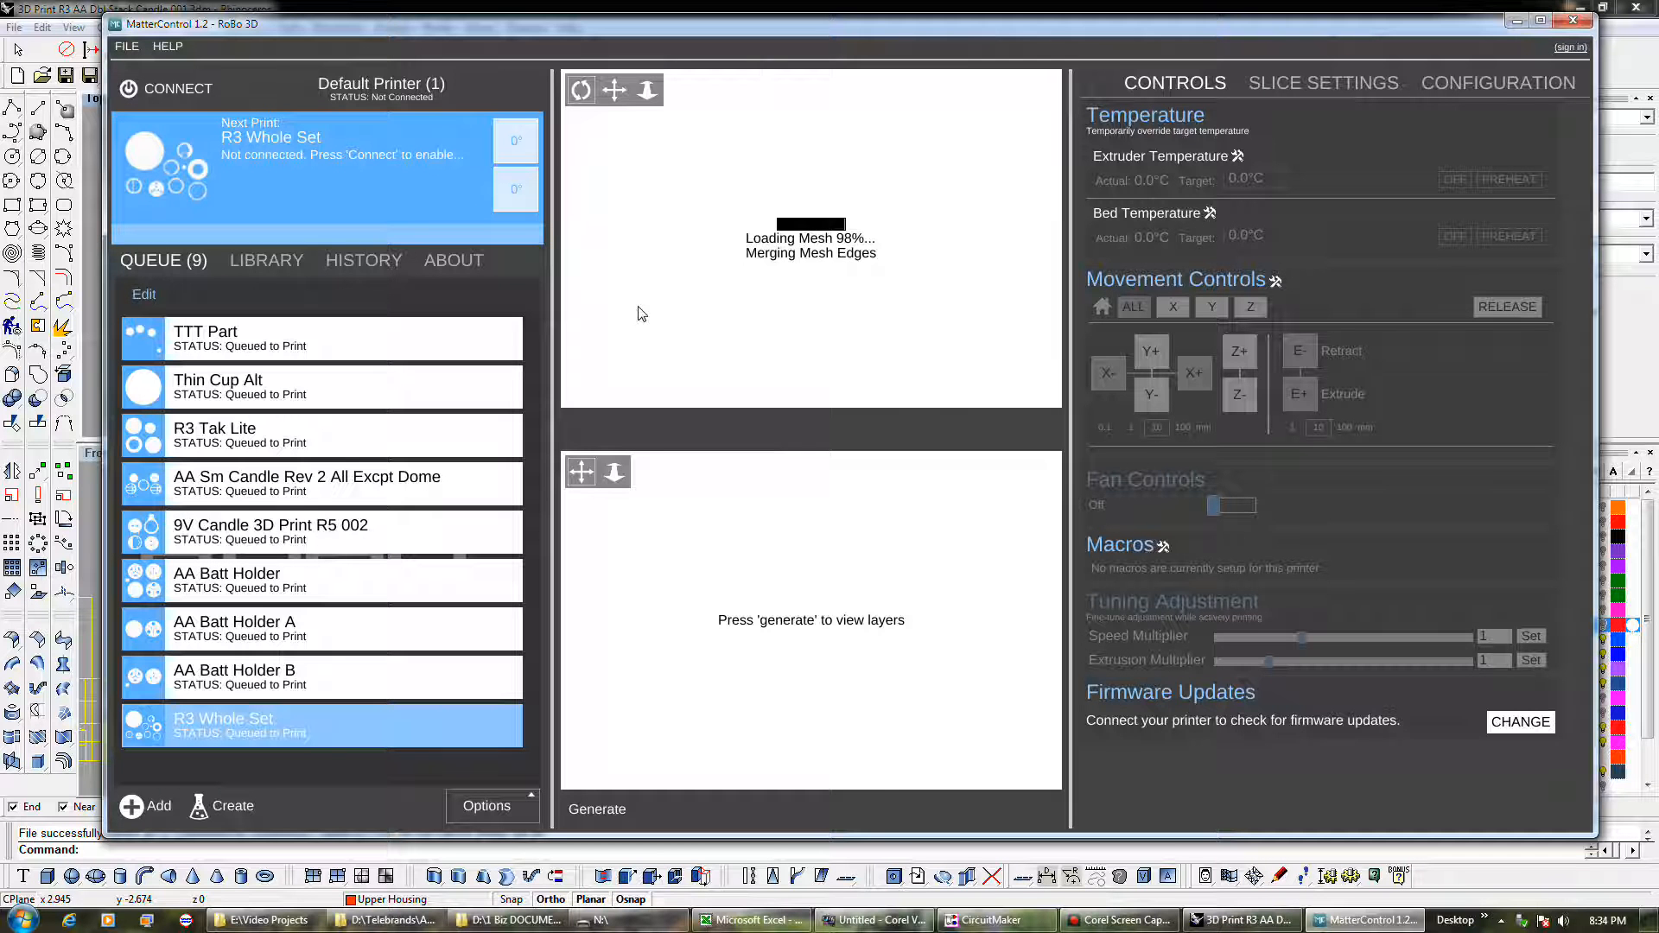
left_click_drag(640, 312, 822, 360)
scroll(821, 360, "down", 10)
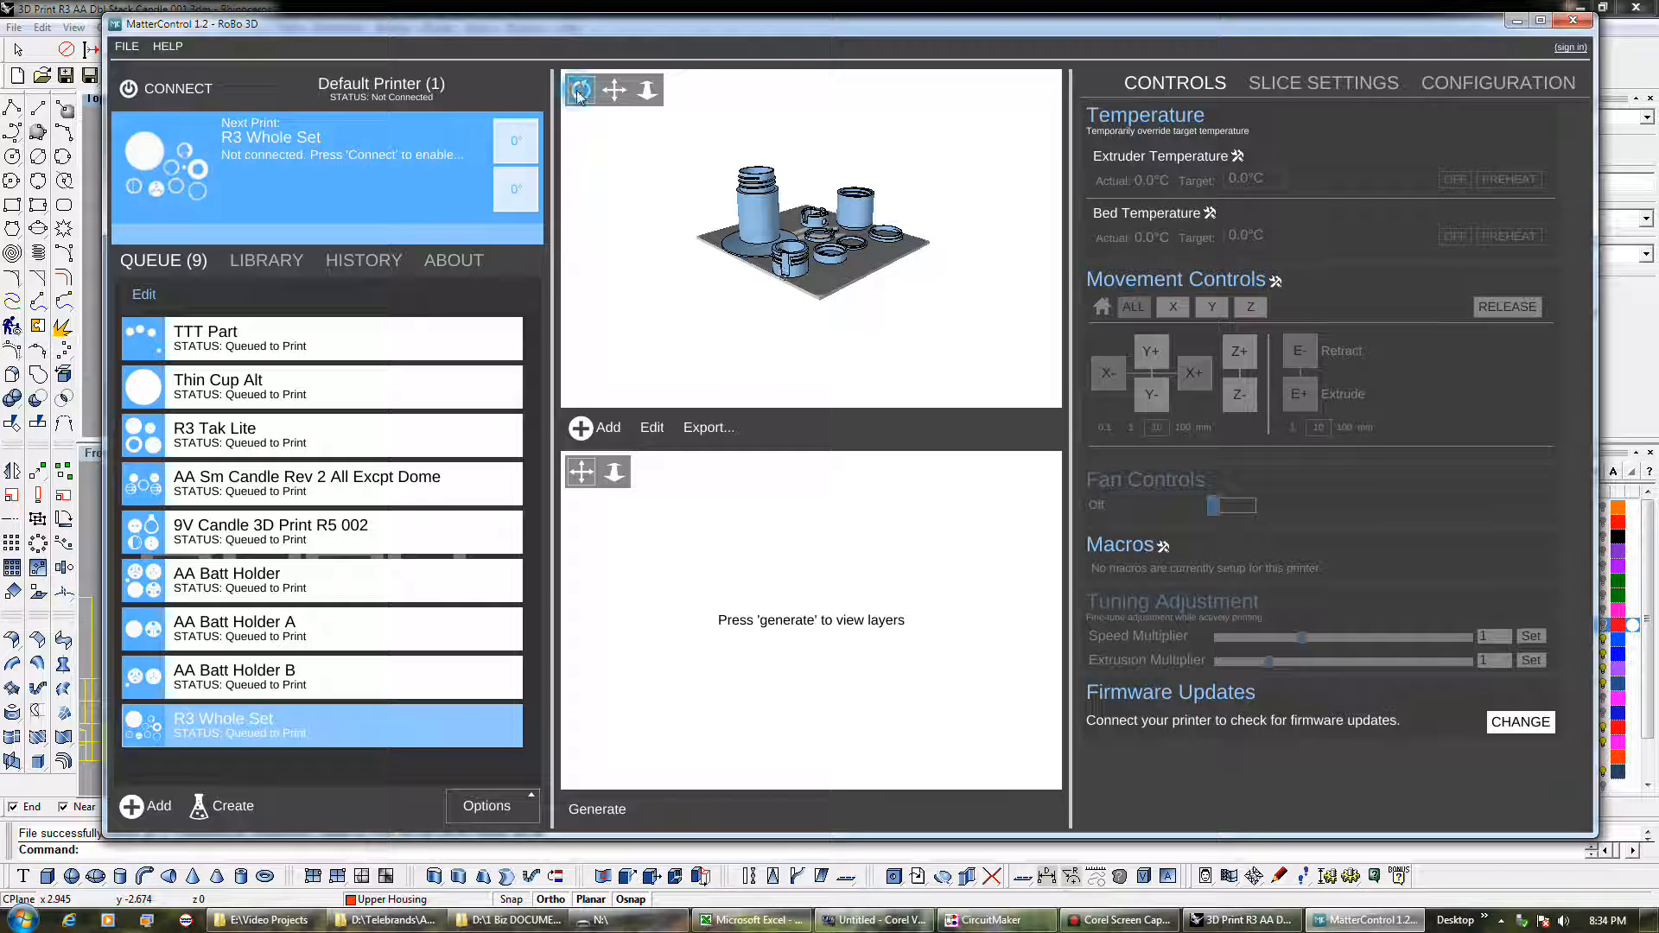
left_click_drag(902, 267, 849, 294)
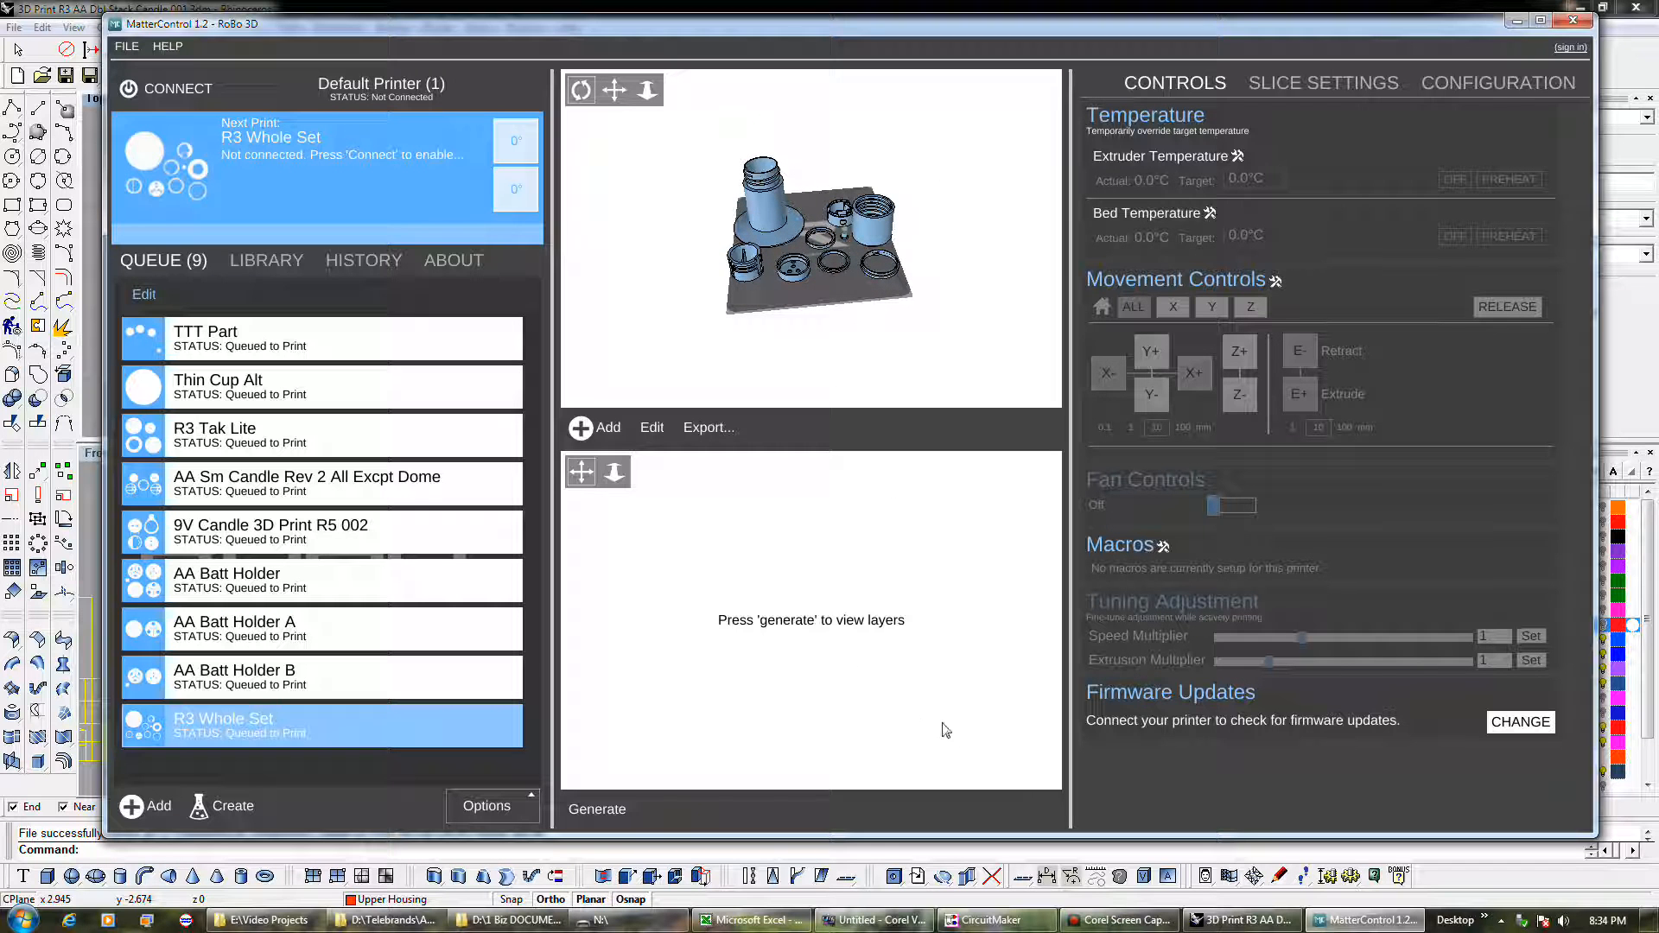
Step: Switch to Rhino and move the smaller parts closer together inside the rectangular bed outline in the Top view
left_click(1250, 921)
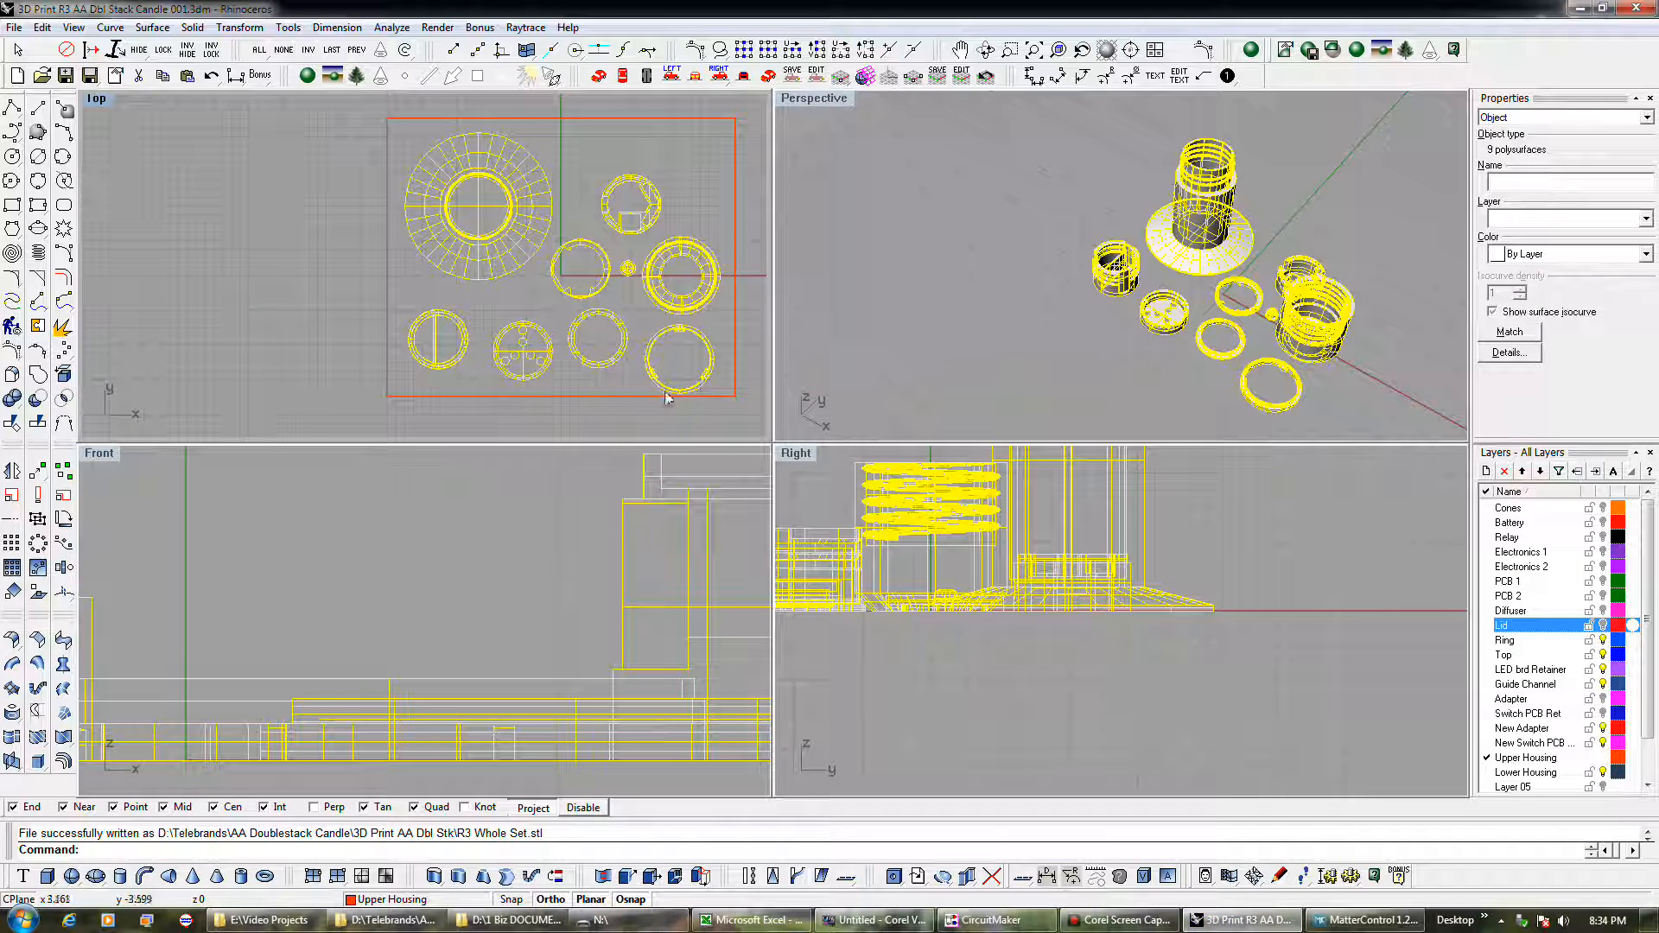
left_click(360, 287)
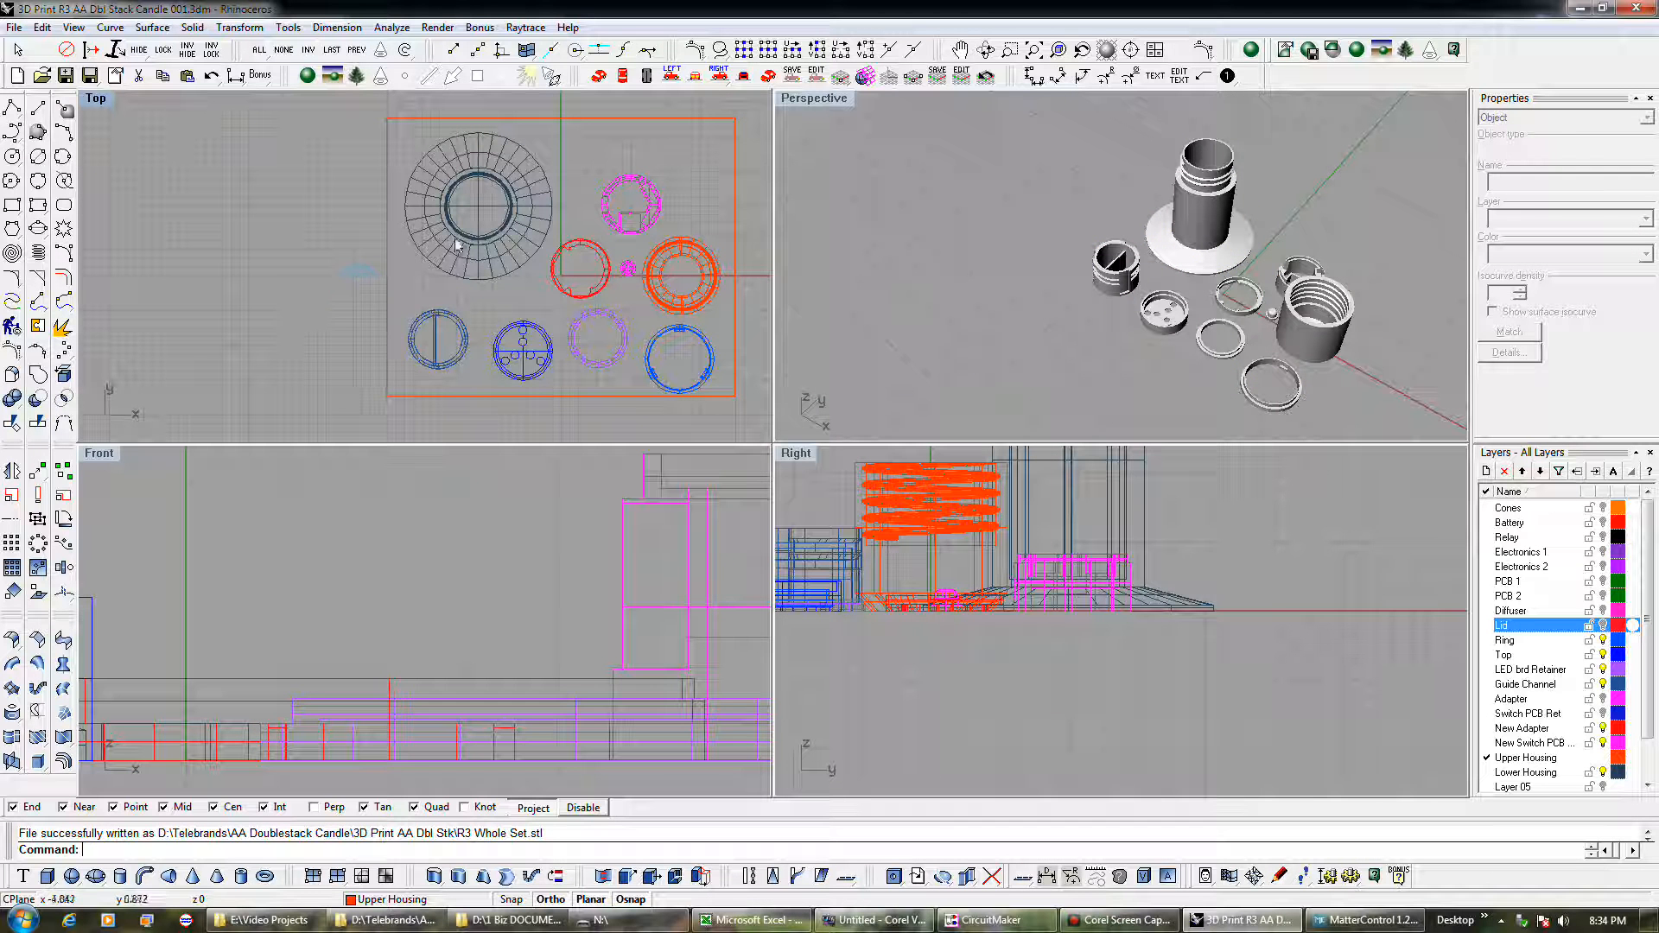
left_click_drag(572, 249, 554, 249)
left_click_drag(605, 201, 642, 263)
left_click_drag(650, 341, 646, 328)
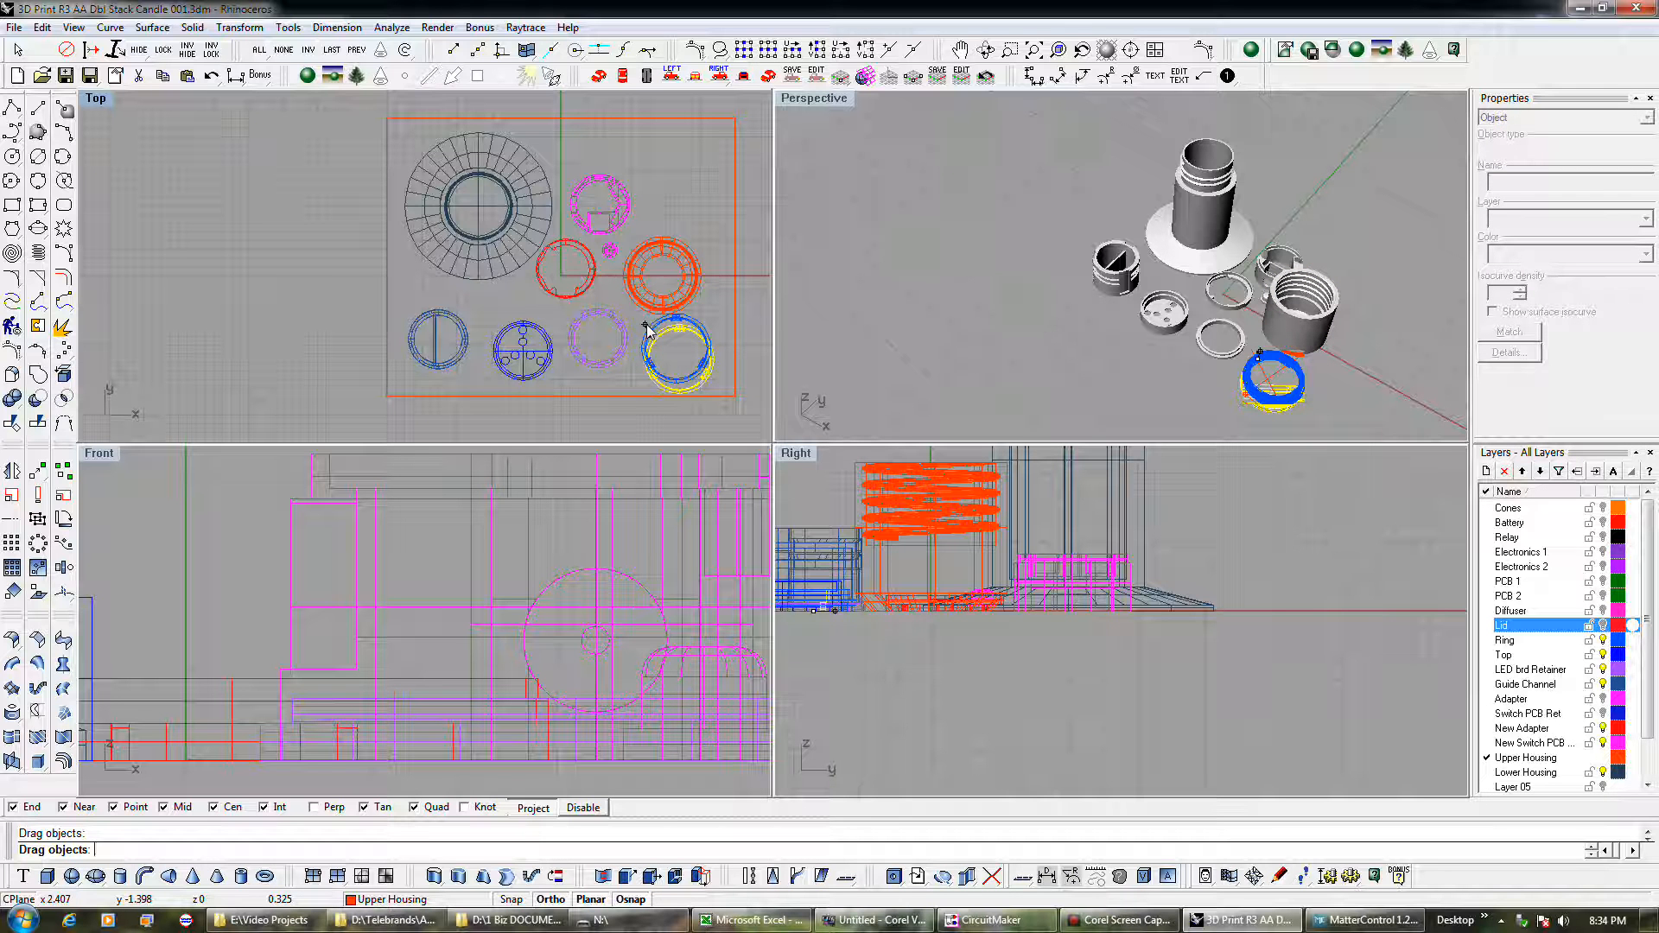
left_click_drag(661, 252, 660, 232)
left_click_drag(652, 324, 653, 311)
left_click_drag(524, 333, 474, 306)
left_click_drag(598, 314, 604, 306)
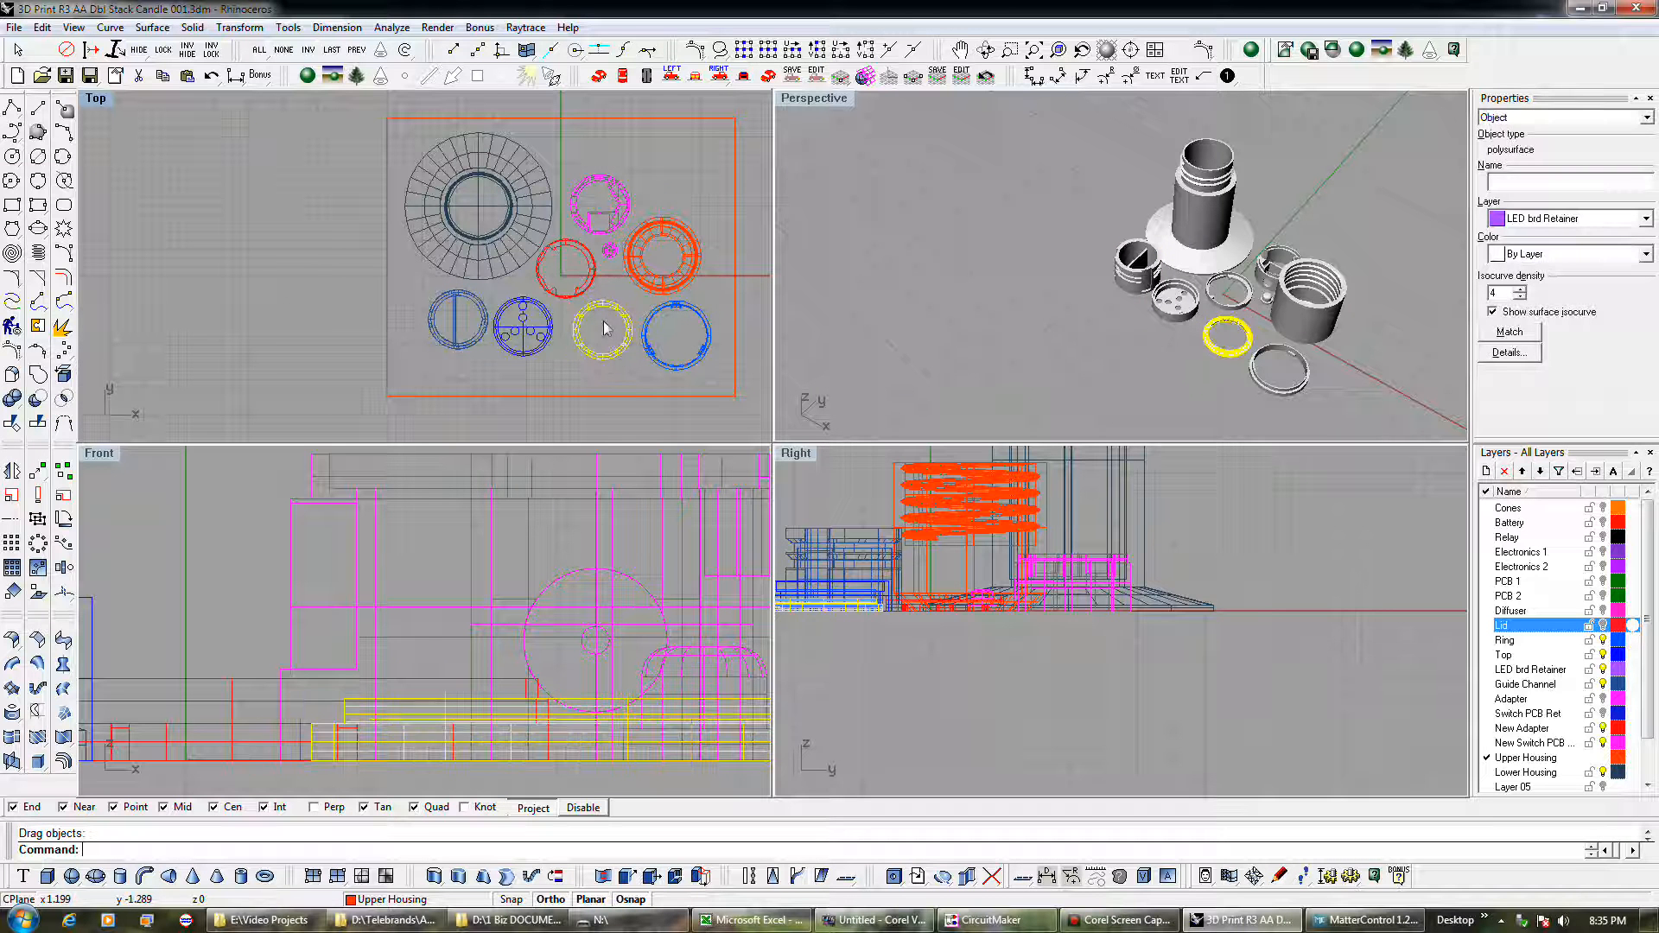
Step: Export all the rearranged parts inside the bed outline as the STL file "R3 Whole Set B" with the default mesh tolerance
left_click_drag(353, 133, 731, 393)
left_click(13, 26)
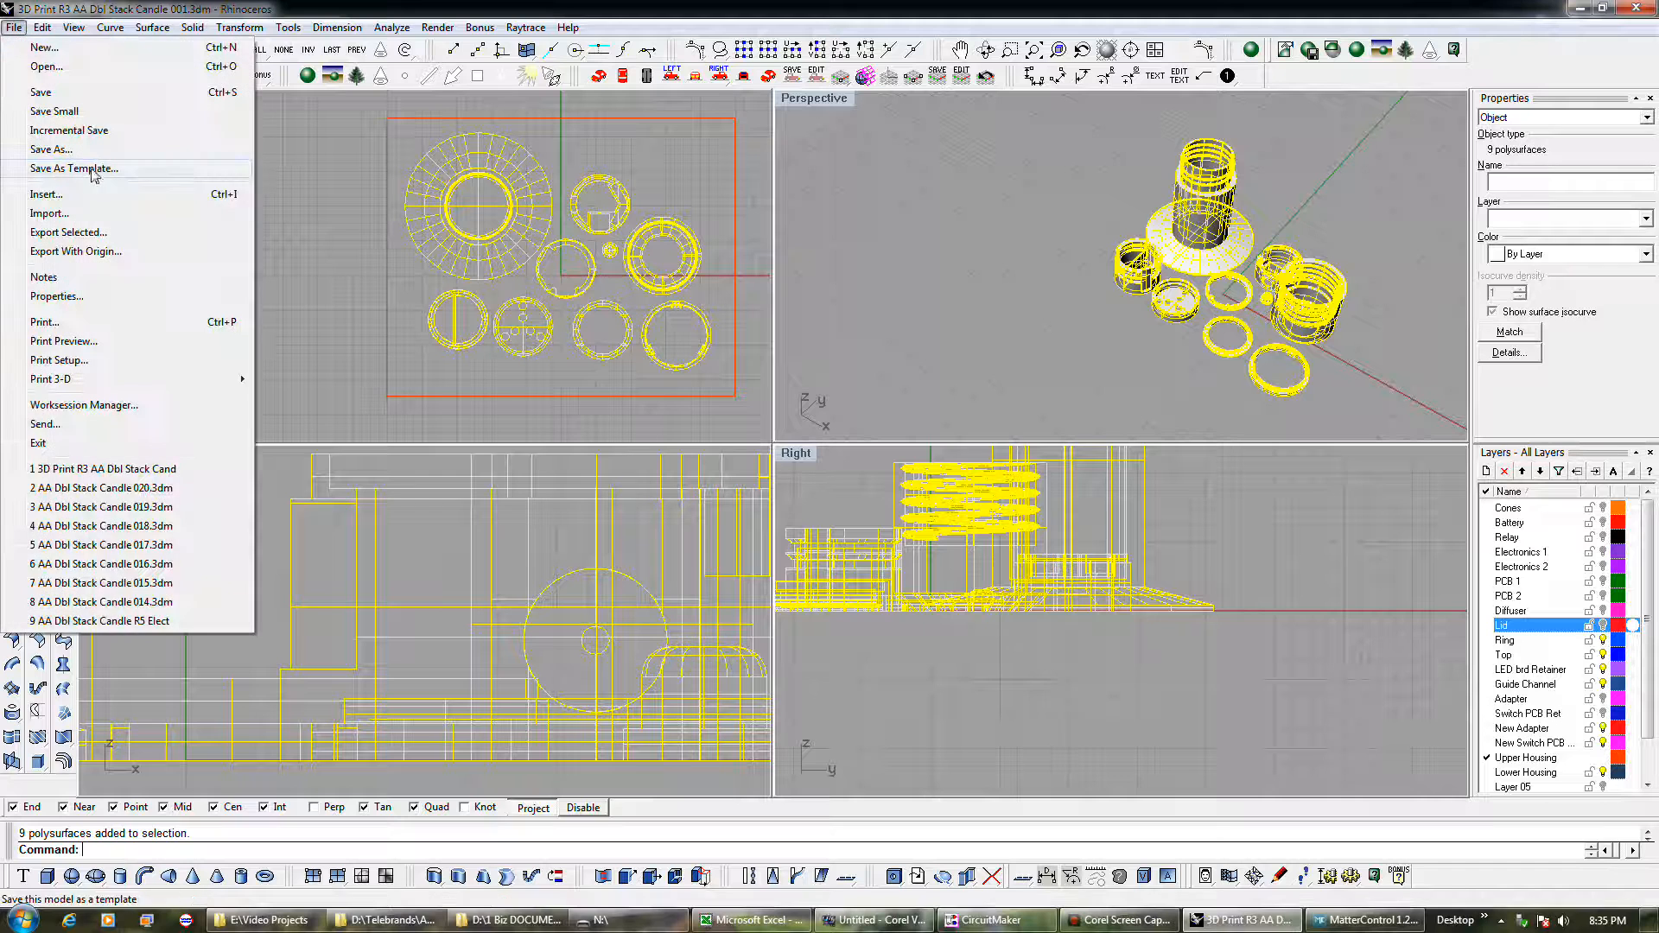
left_click(93, 234)
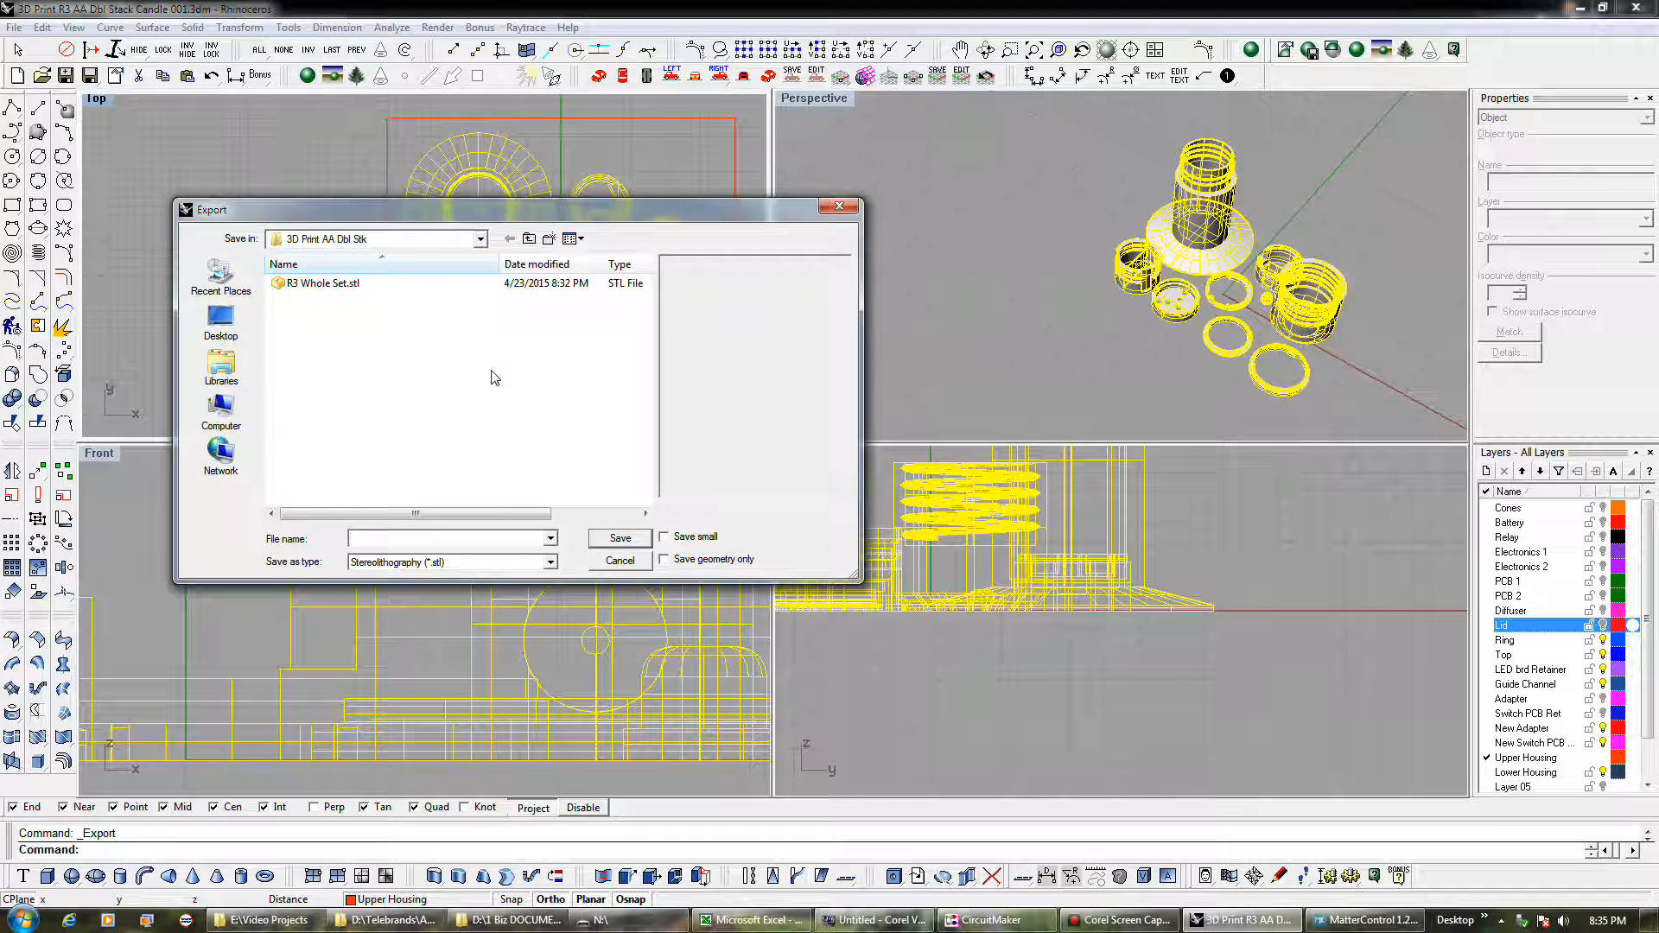
type("R3 Whol")
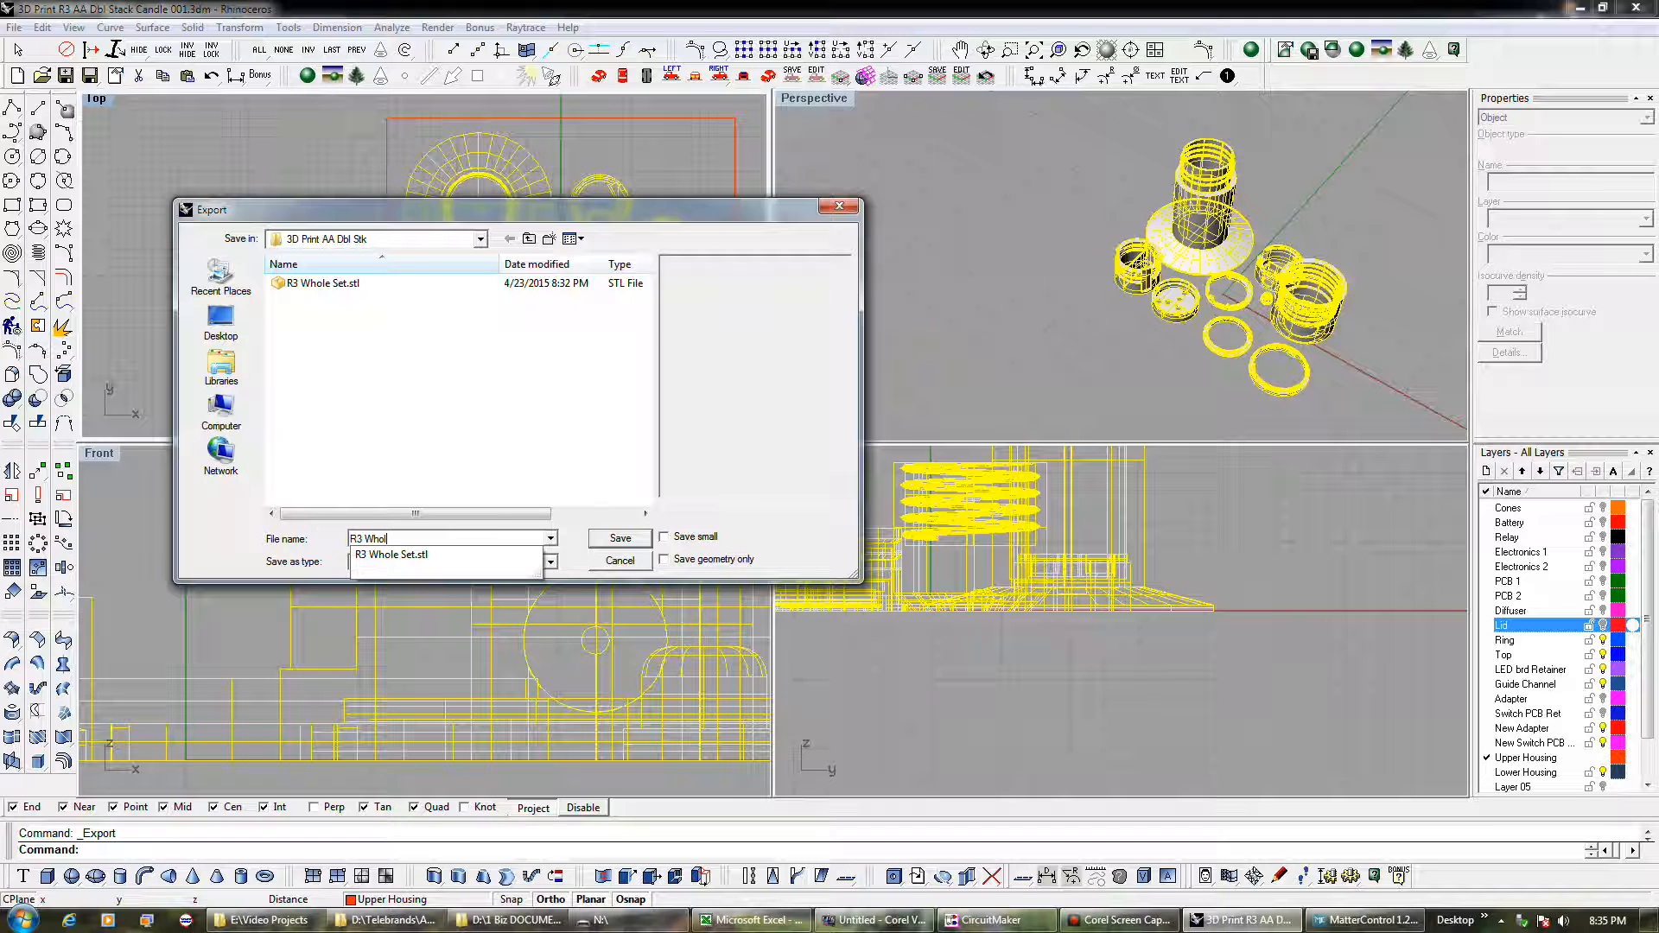
type("e Set B")
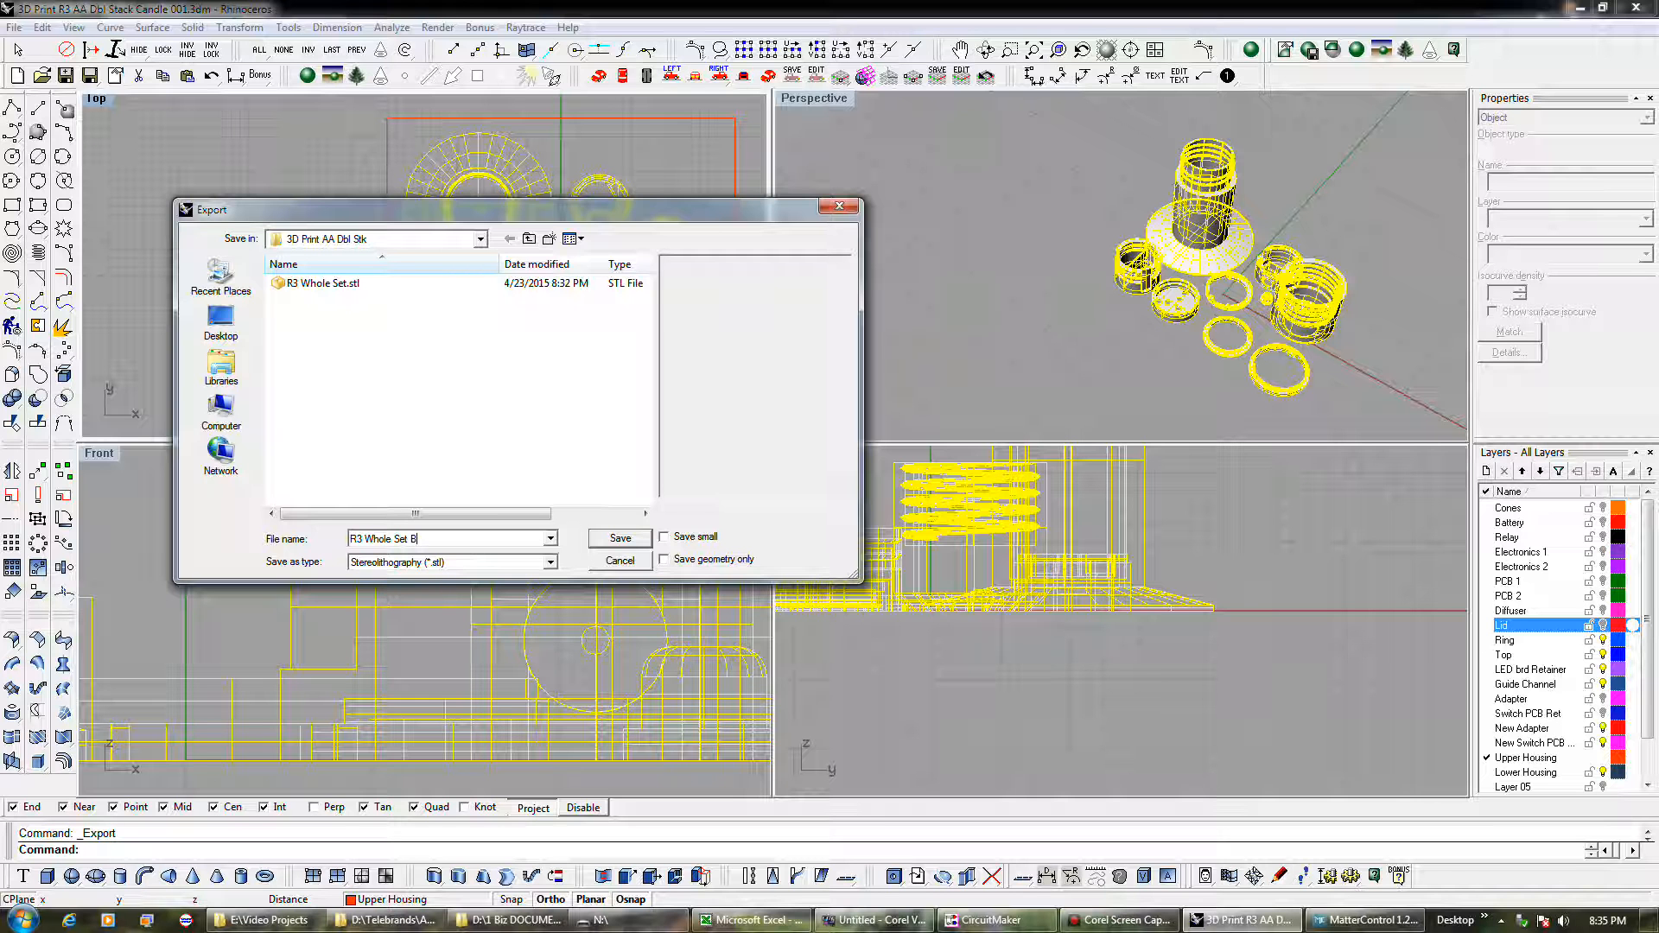
key("Return")
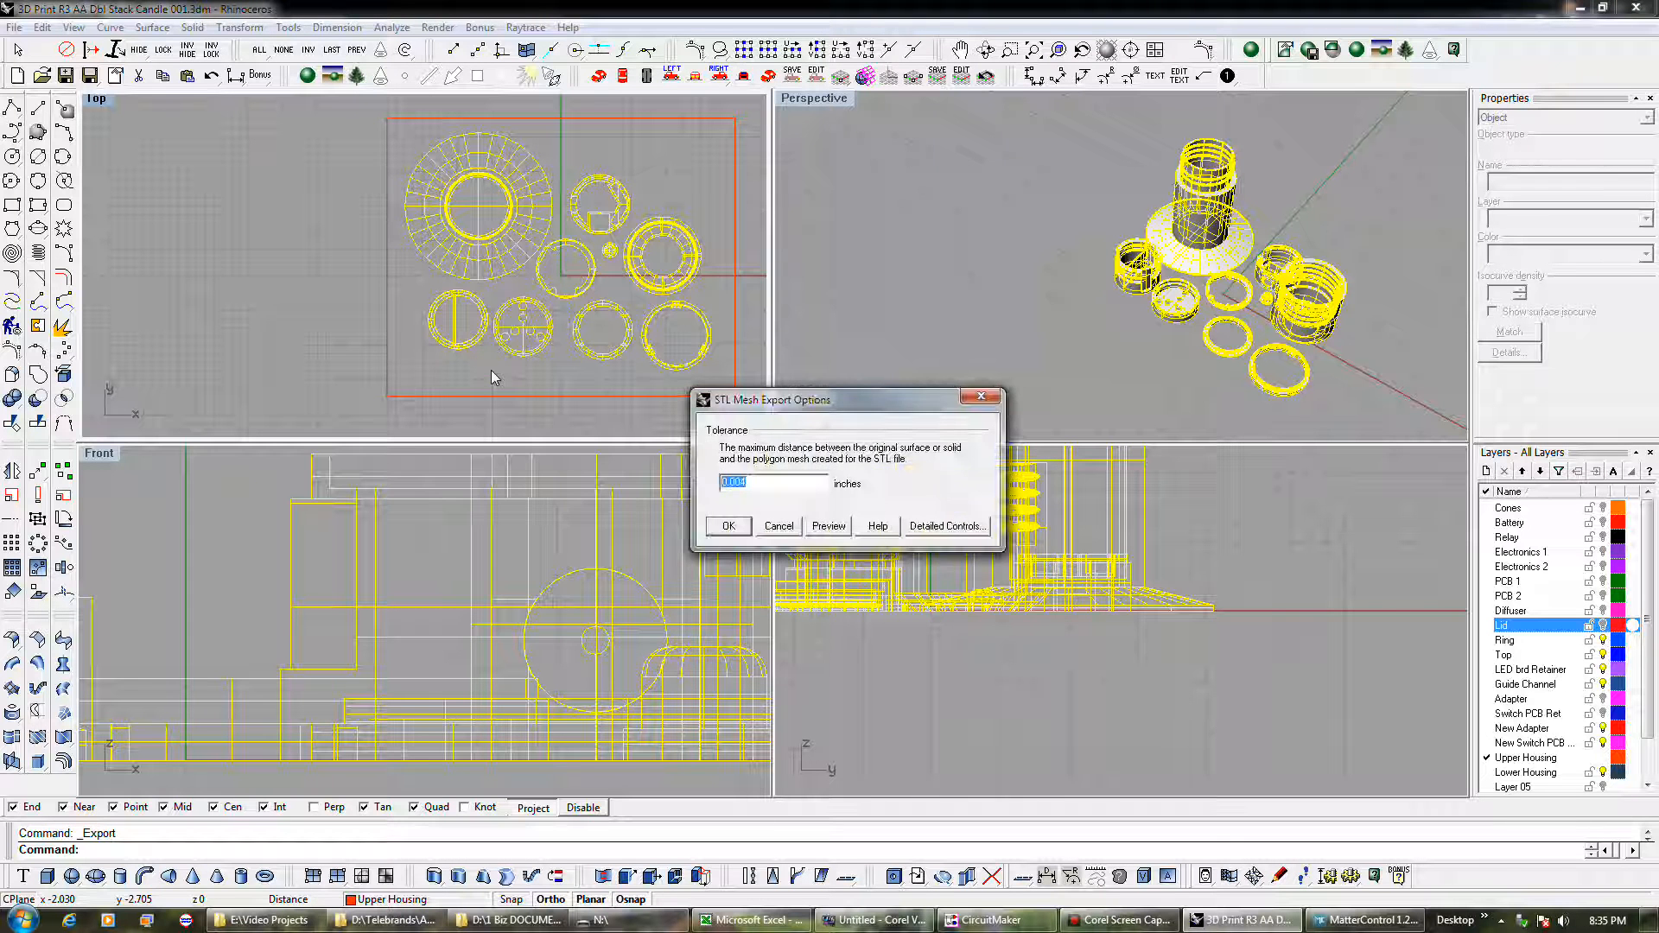
key("Return")
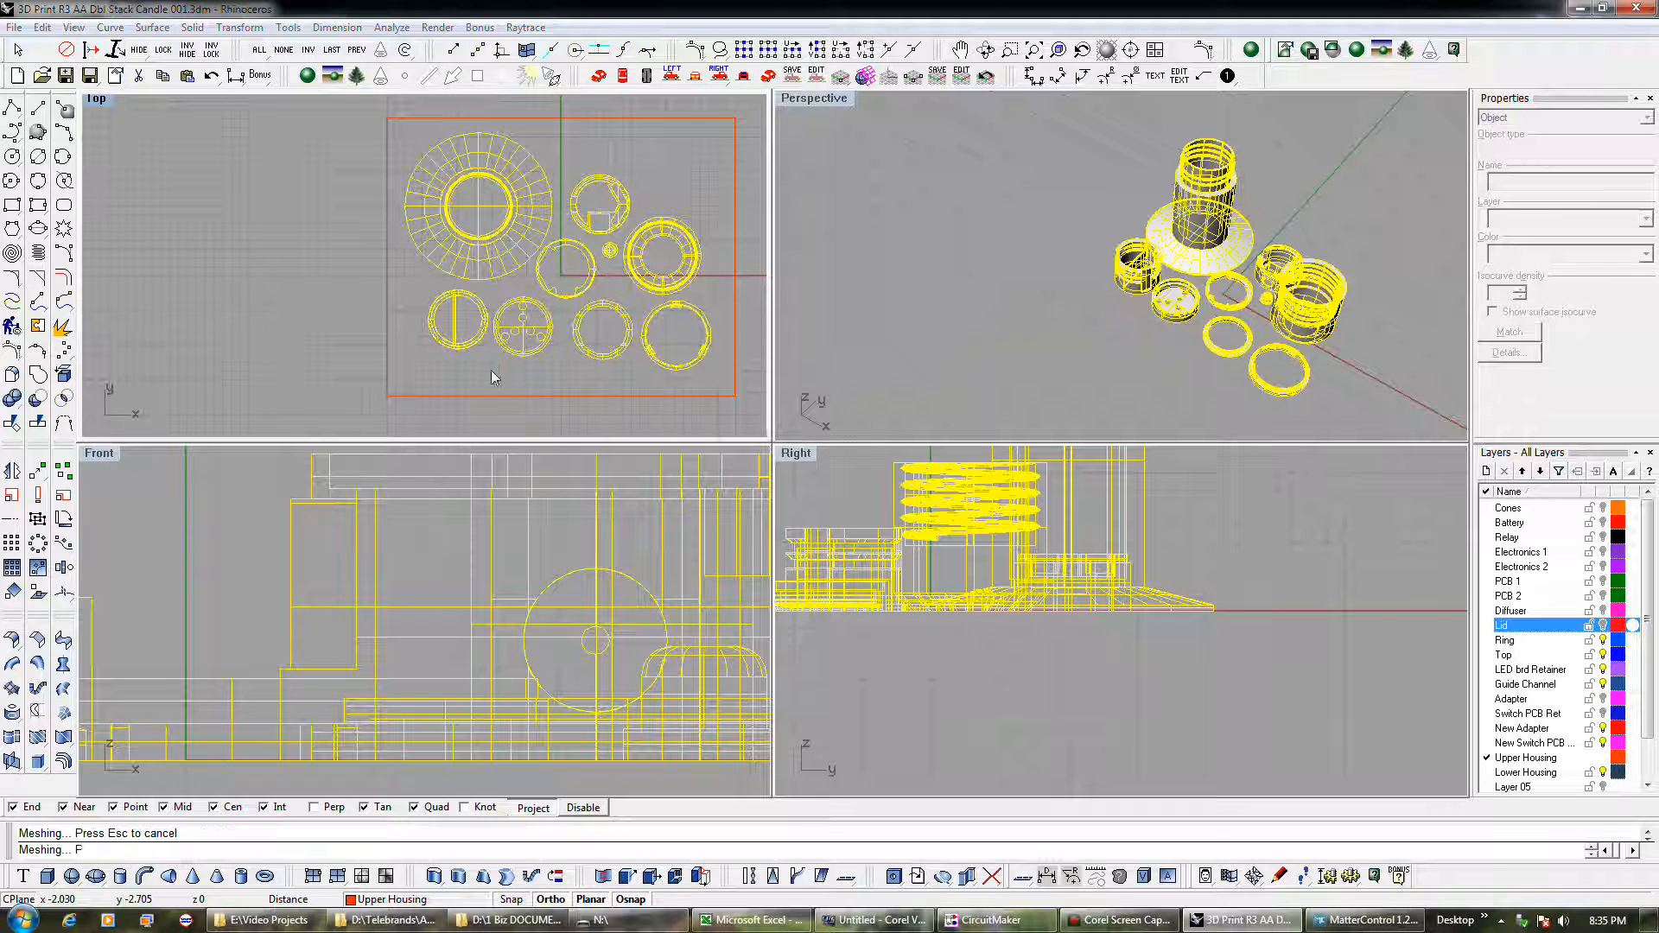
left_click(662, 511)
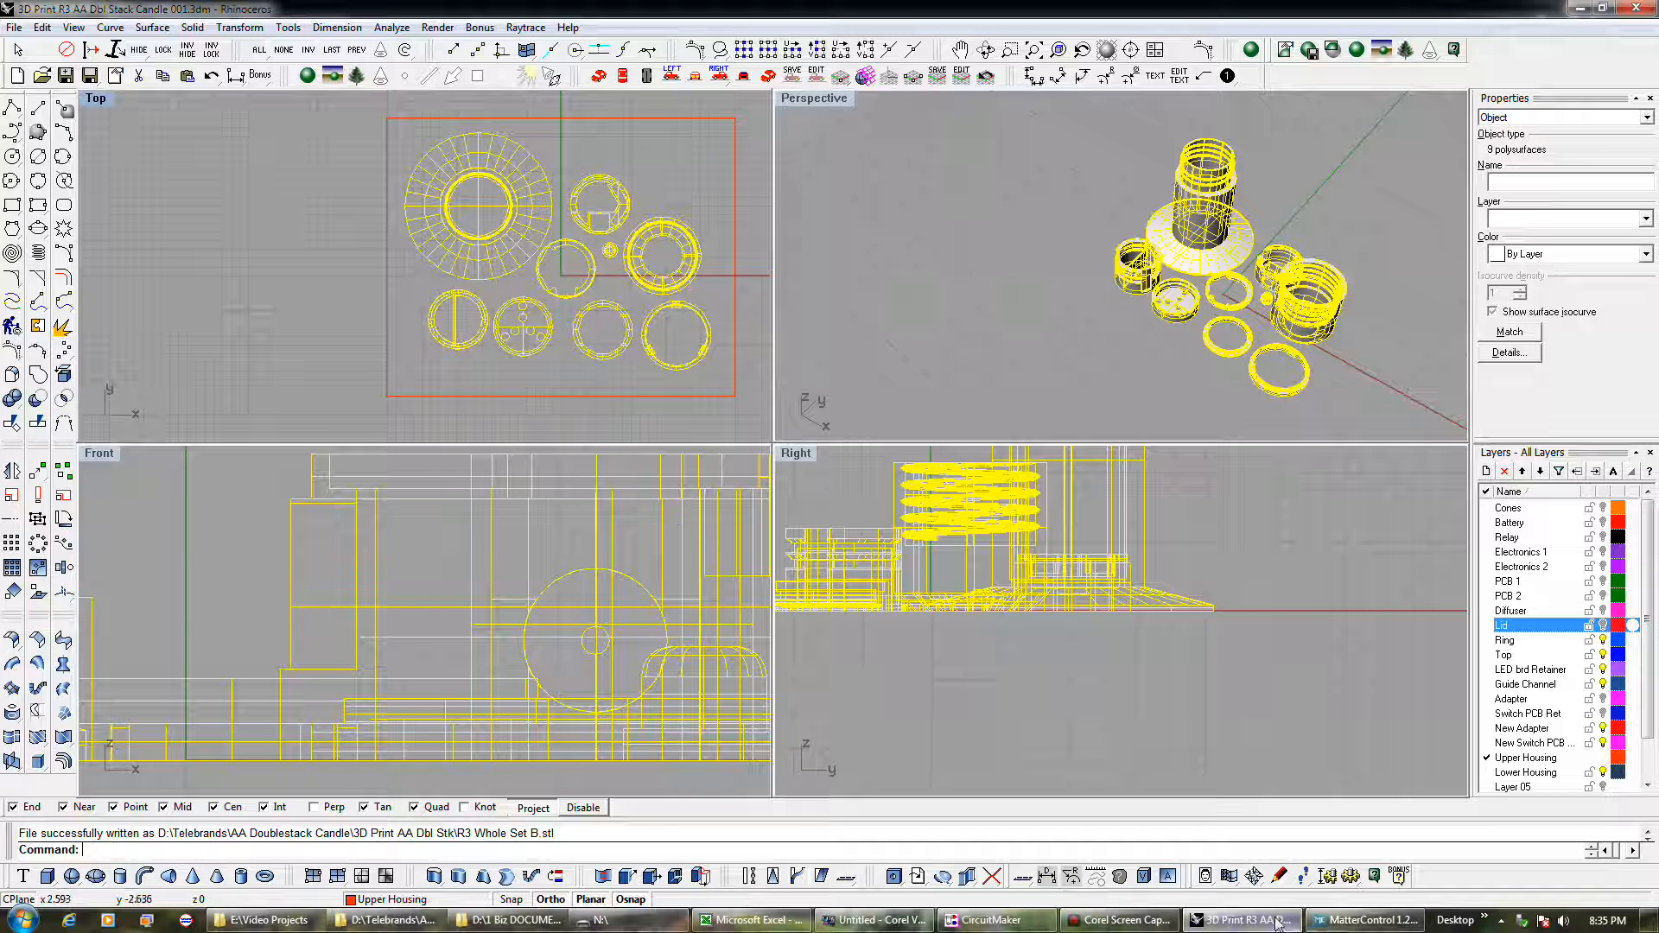
Step: Switch to MatterControl, remove R3 Whole Set from the queue and add R3 Whole Set B.stl from the 3D Print AA Dbl Stk folder
left_click(1344, 923)
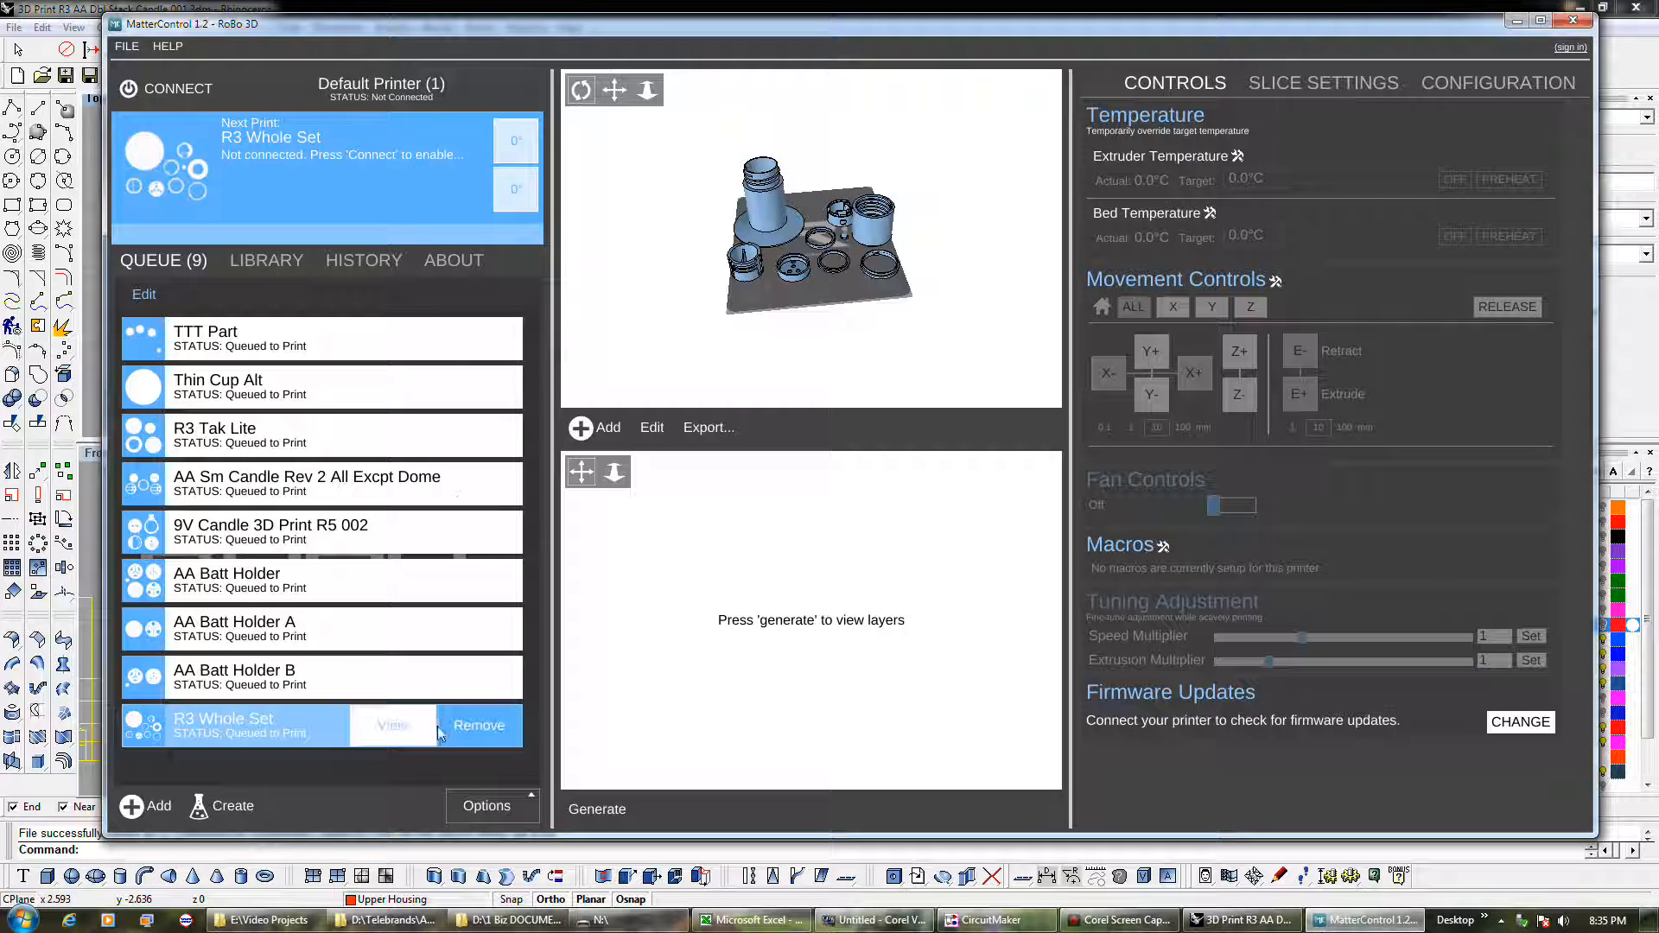
left_click(468, 727)
left_click(159, 795)
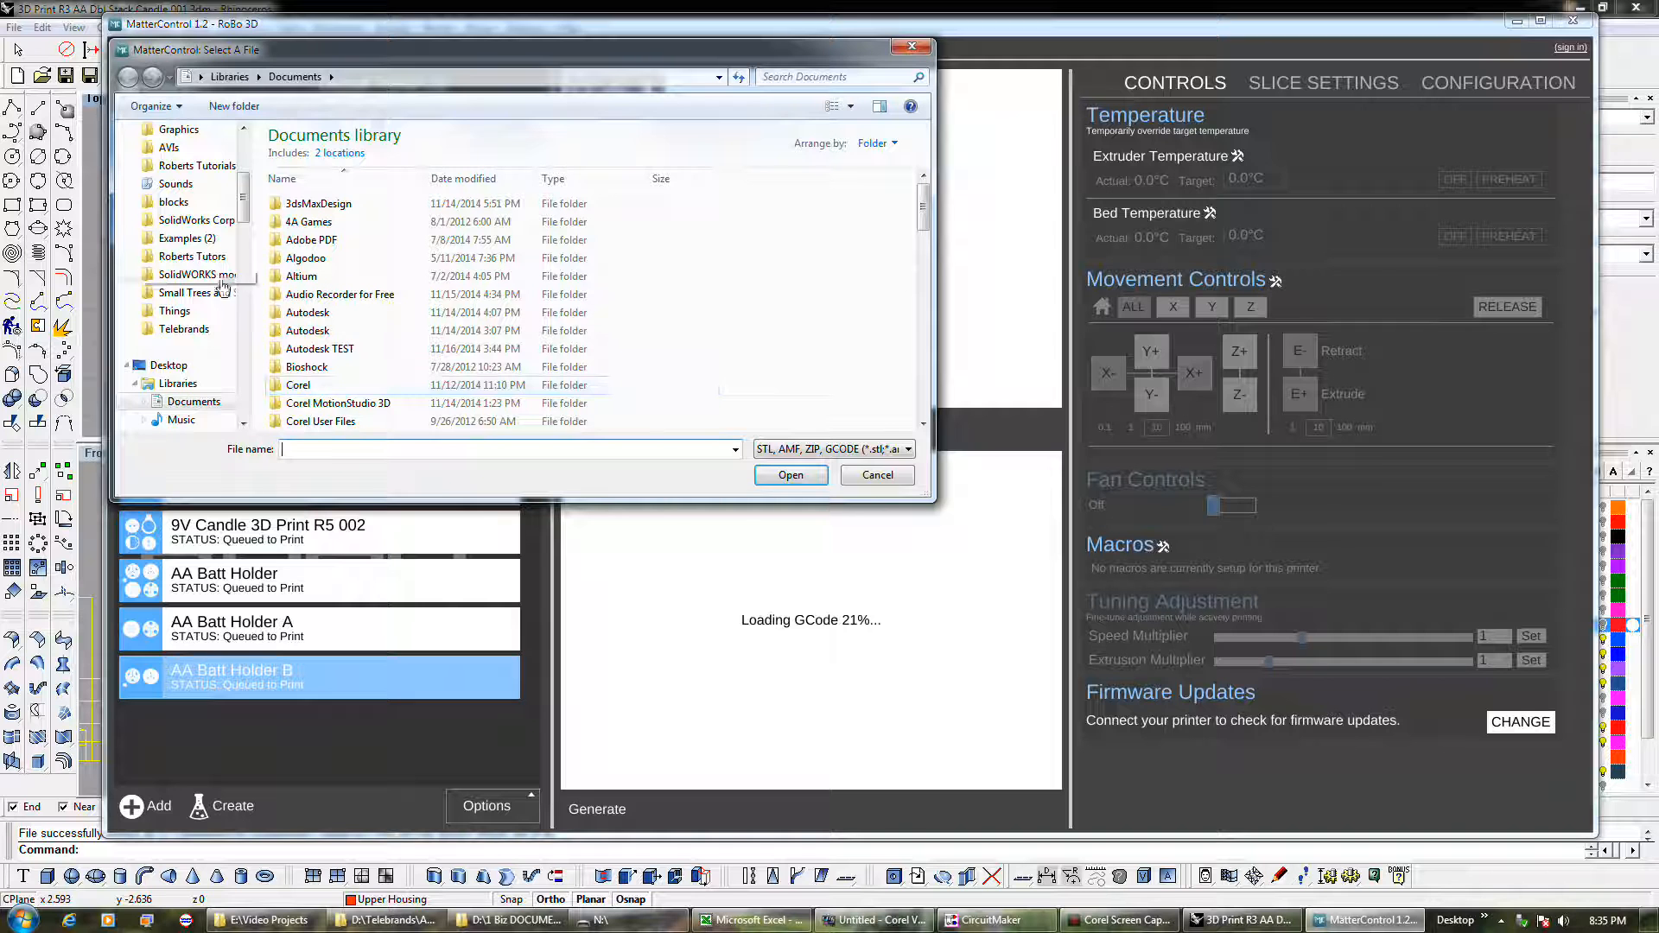
left_click(206, 329)
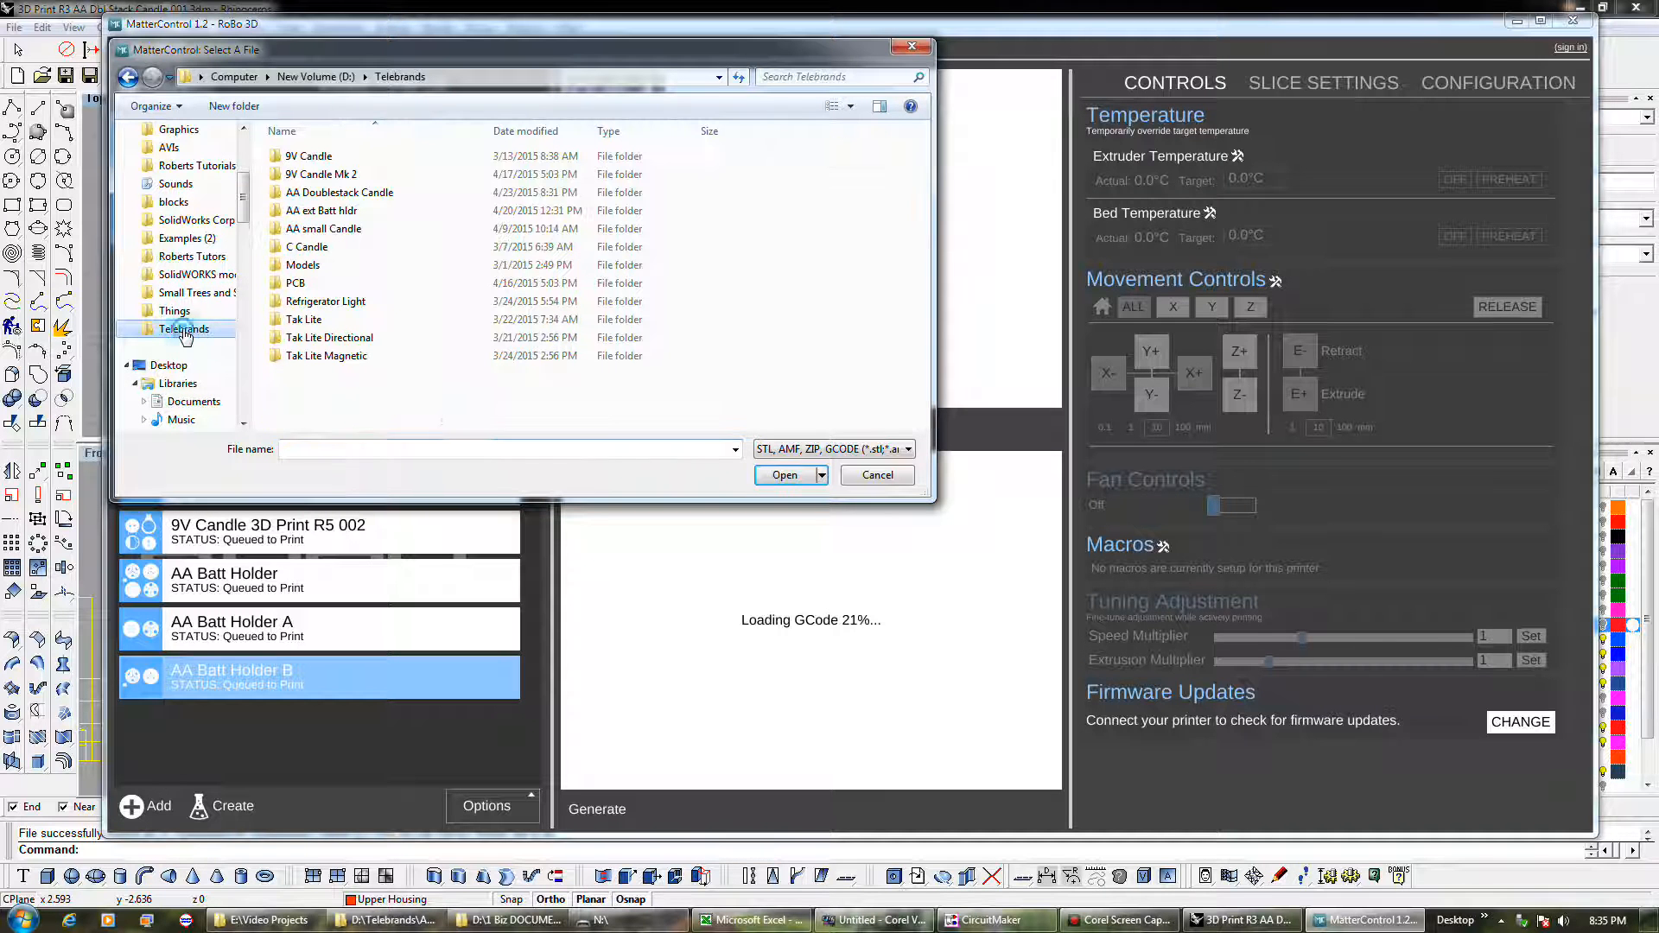
left_click(342, 195)
double_click(342, 195)
double_click(337, 157)
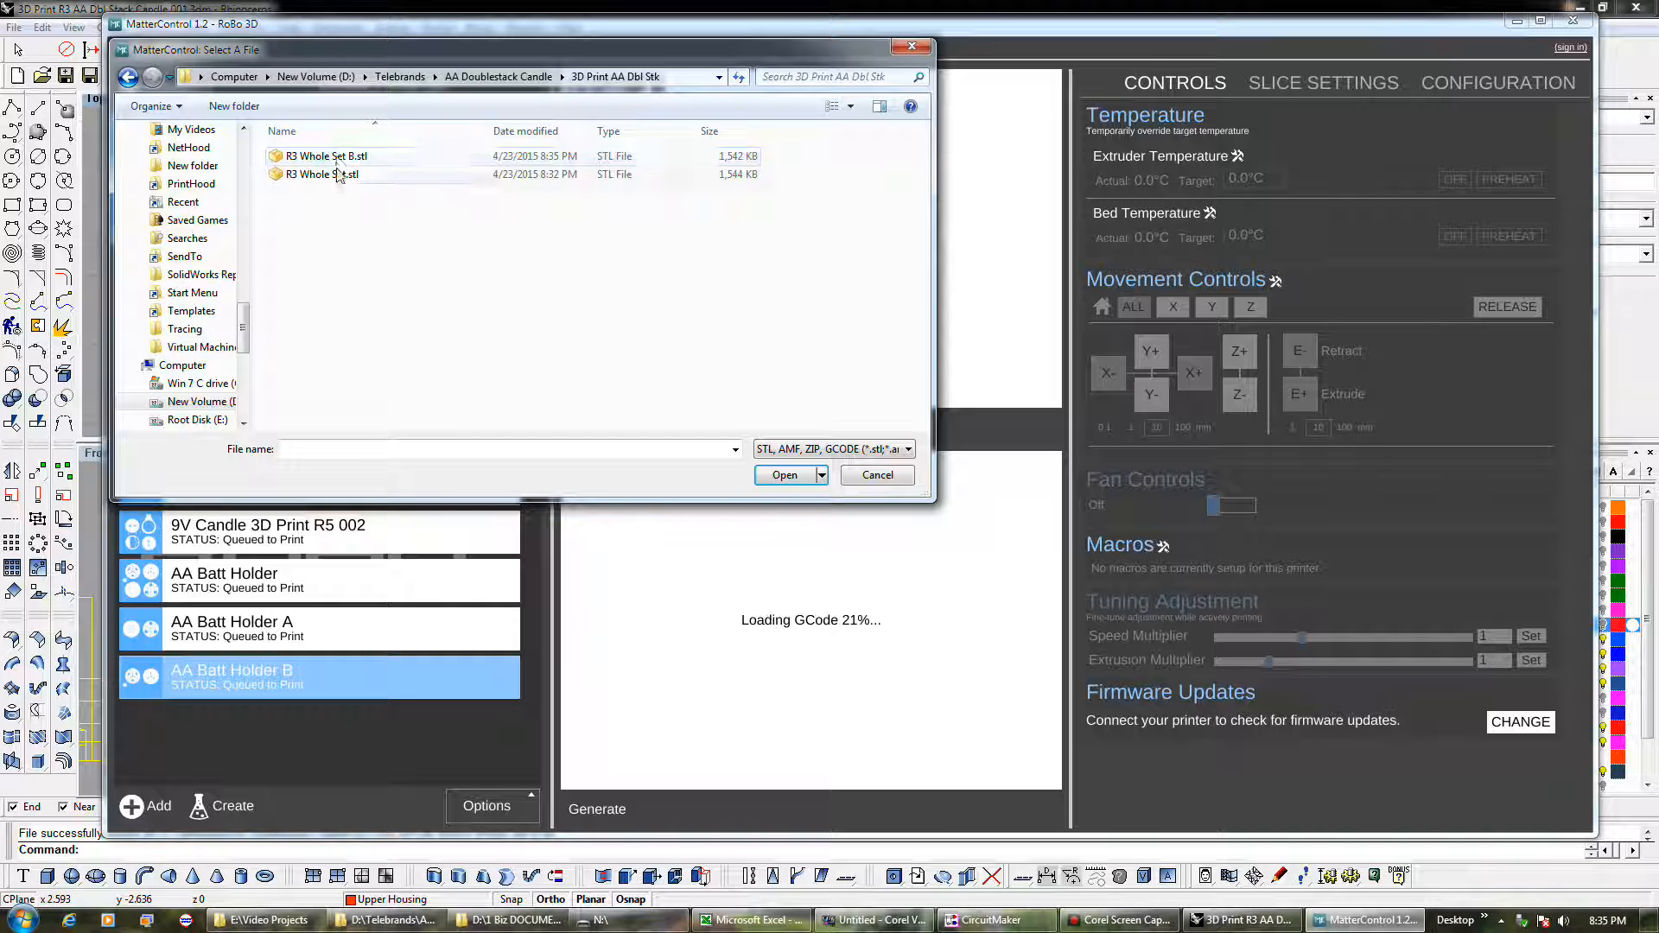
left_click(337, 158)
left_click(780, 475)
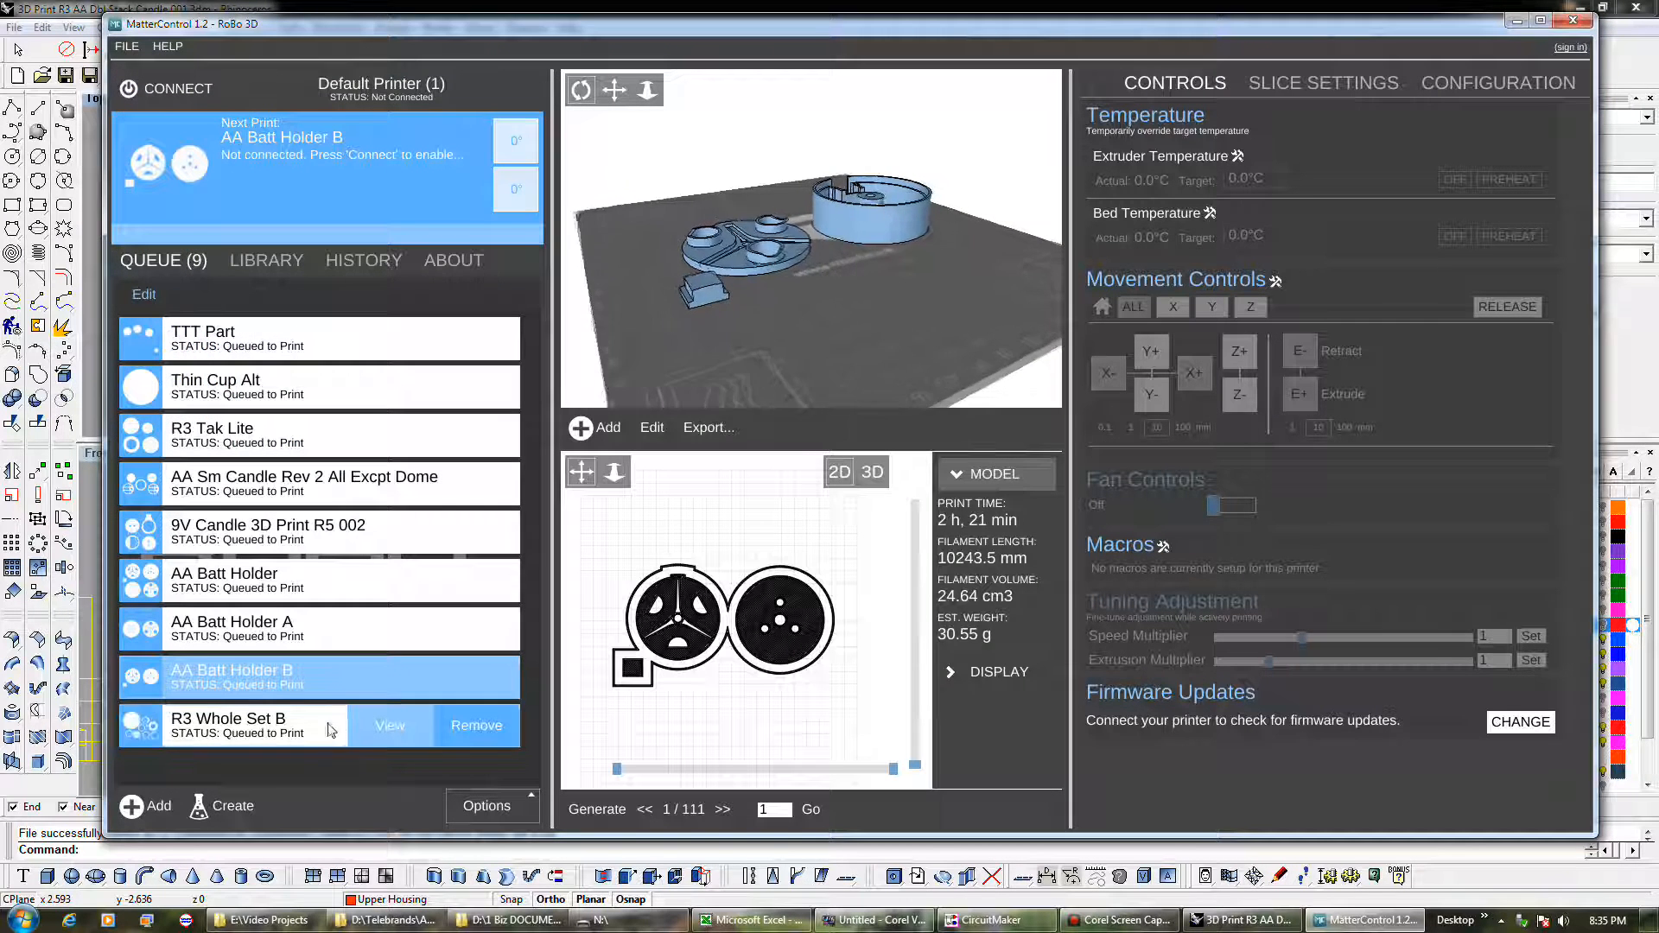
Step: Scale the queued R3 Whole Set B model by a ratio of 25.4
left_click(326, 729)
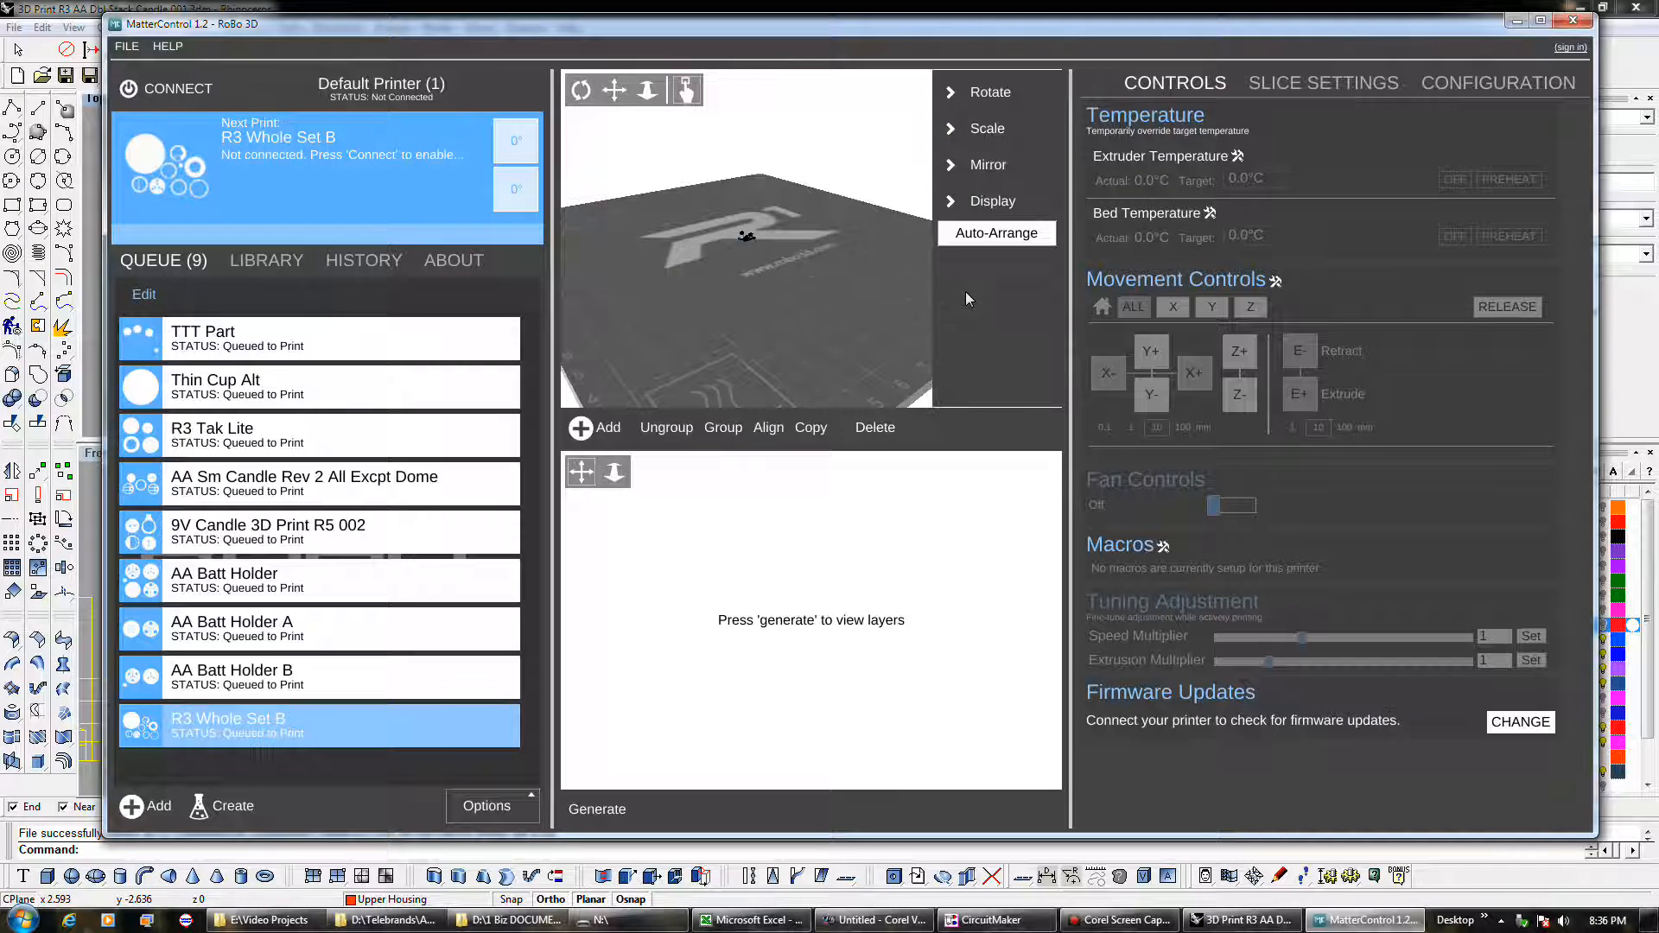
left_click(992, 128)
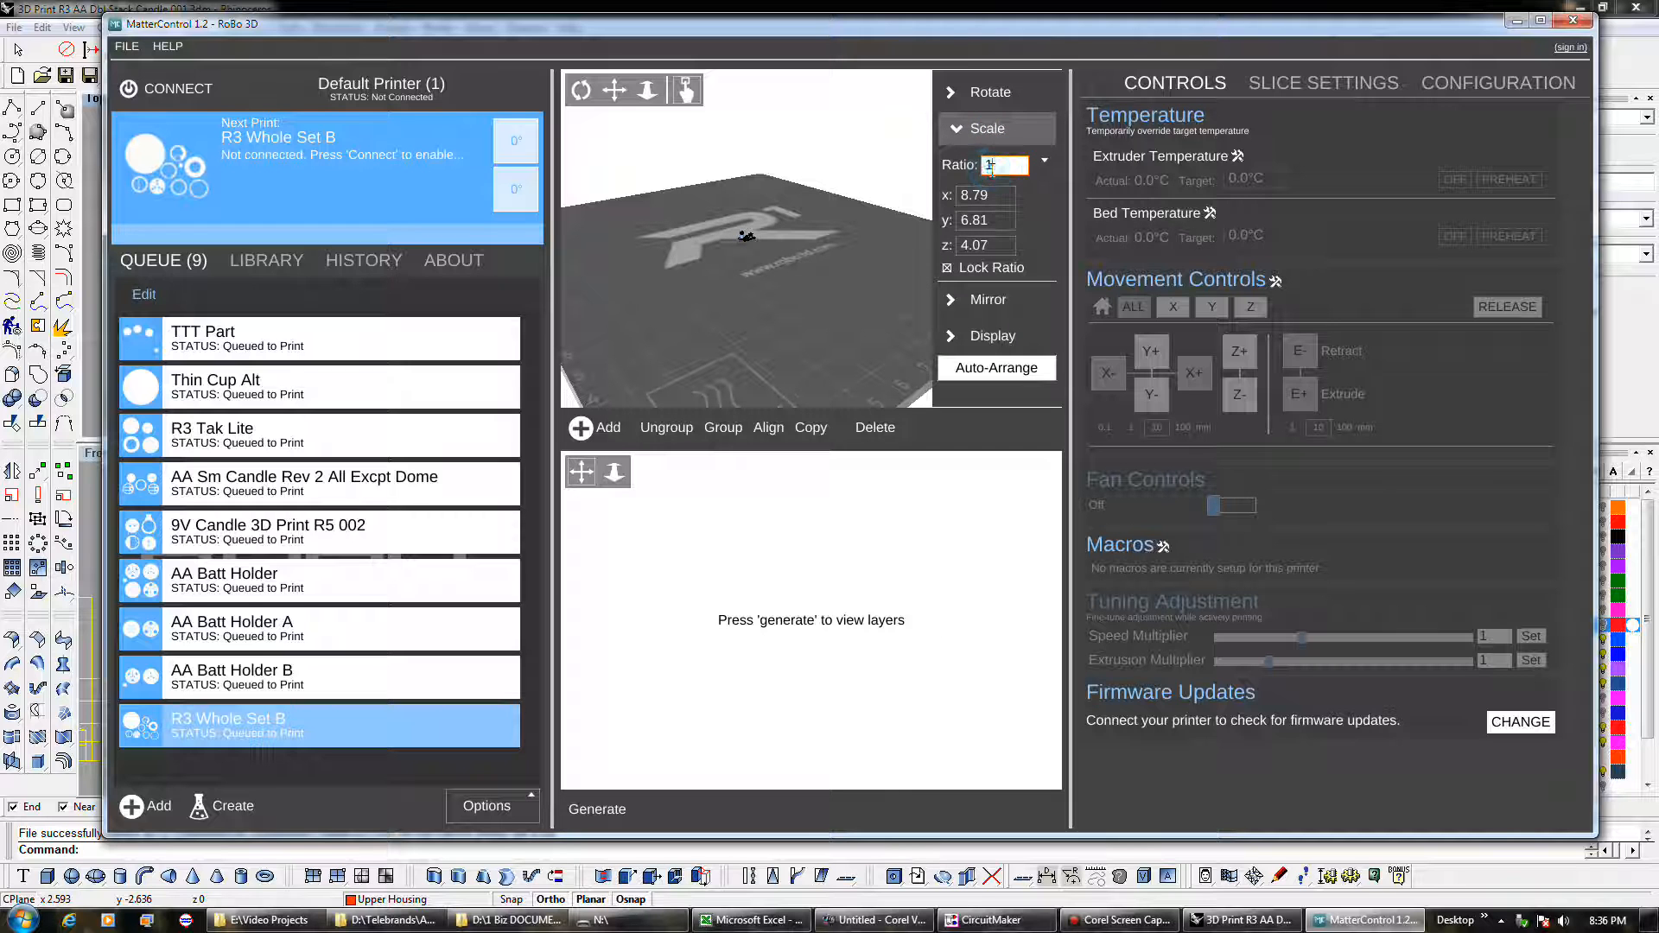
type("25.4")
left_click(996, 192)
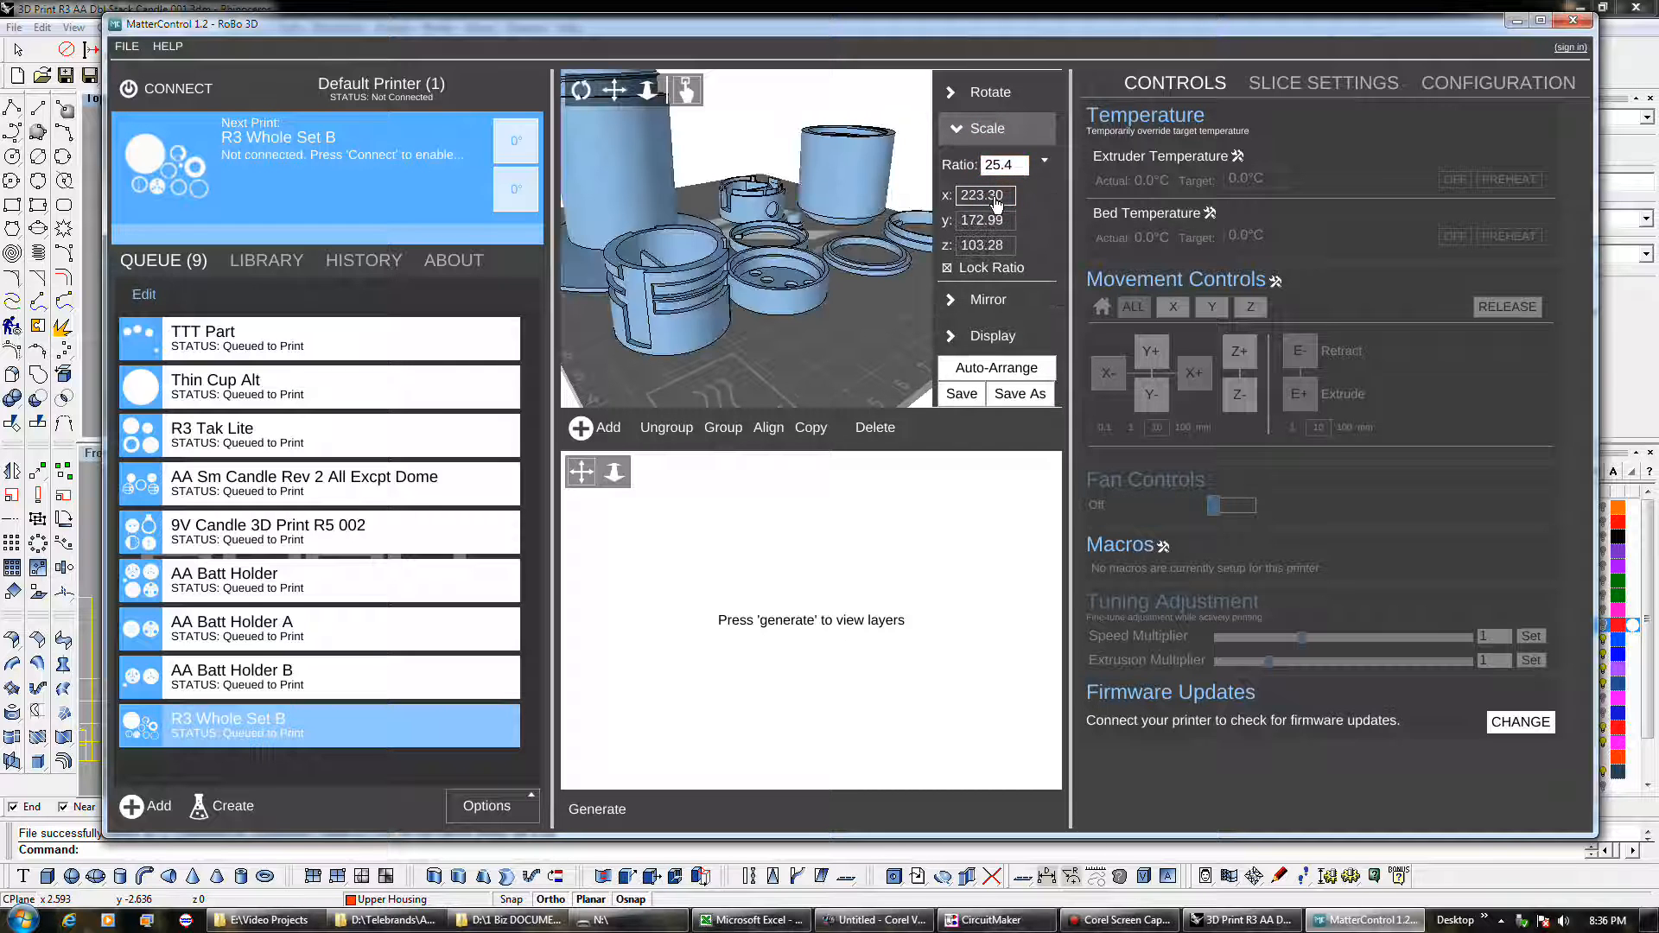
Step: Inspect from above how the scaled R3 Whole Set B parts fit on the print bed
scroll(861, 268, "down", 3)
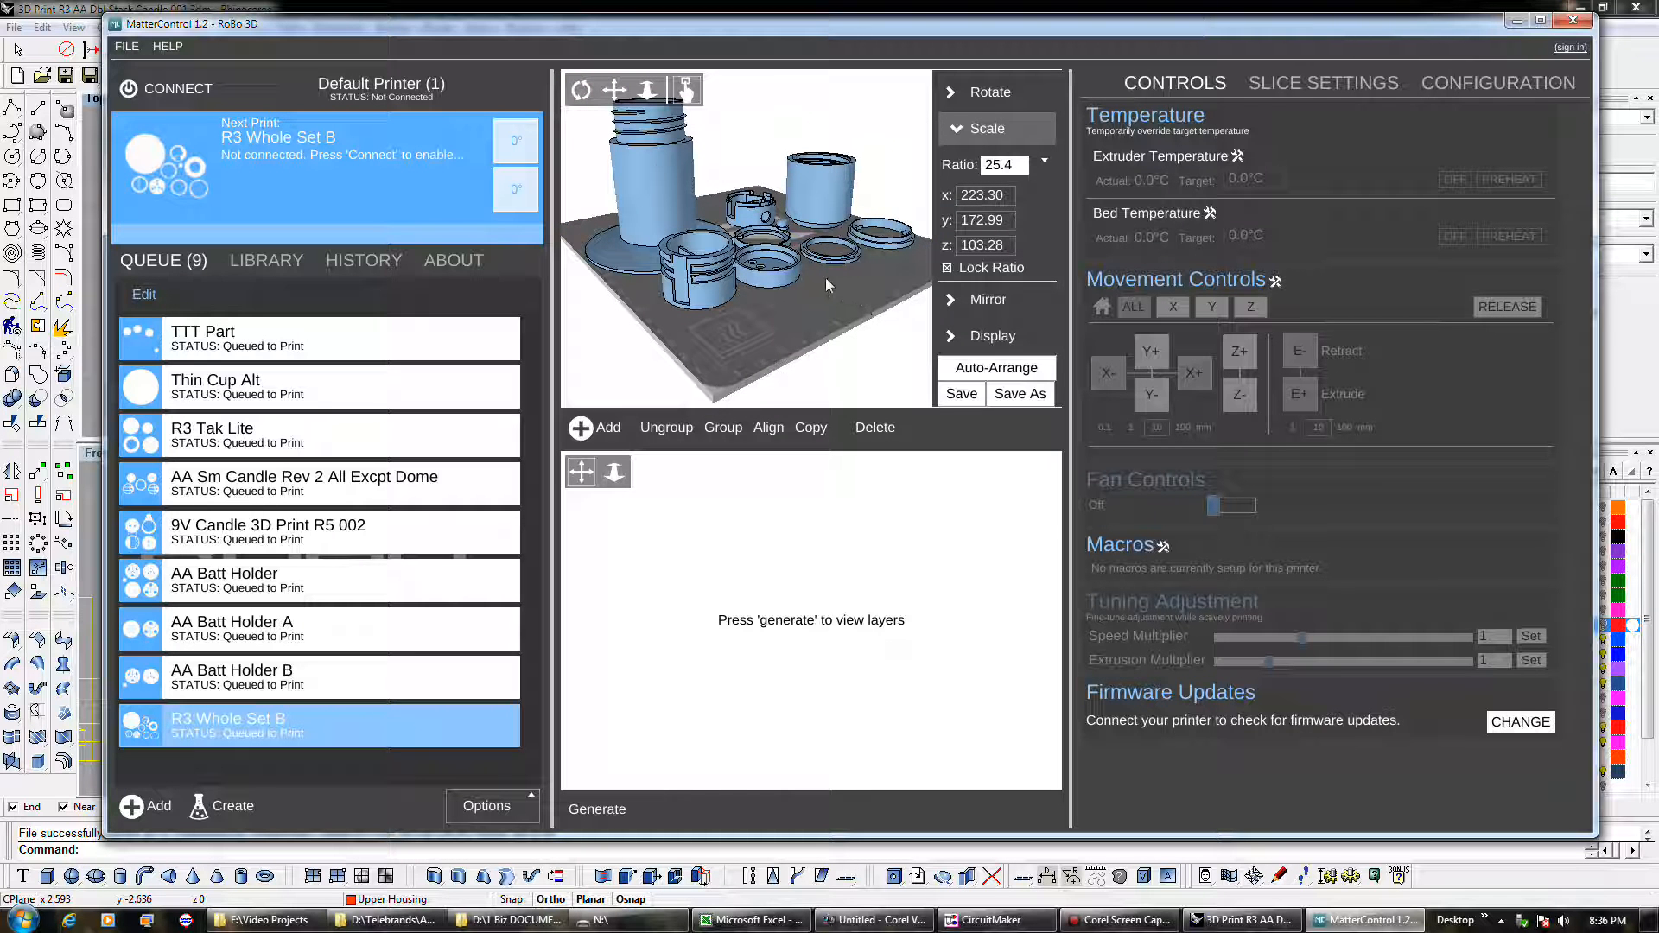
left_click(580, 92)
left_click_drag(676, 168, 757, 258)
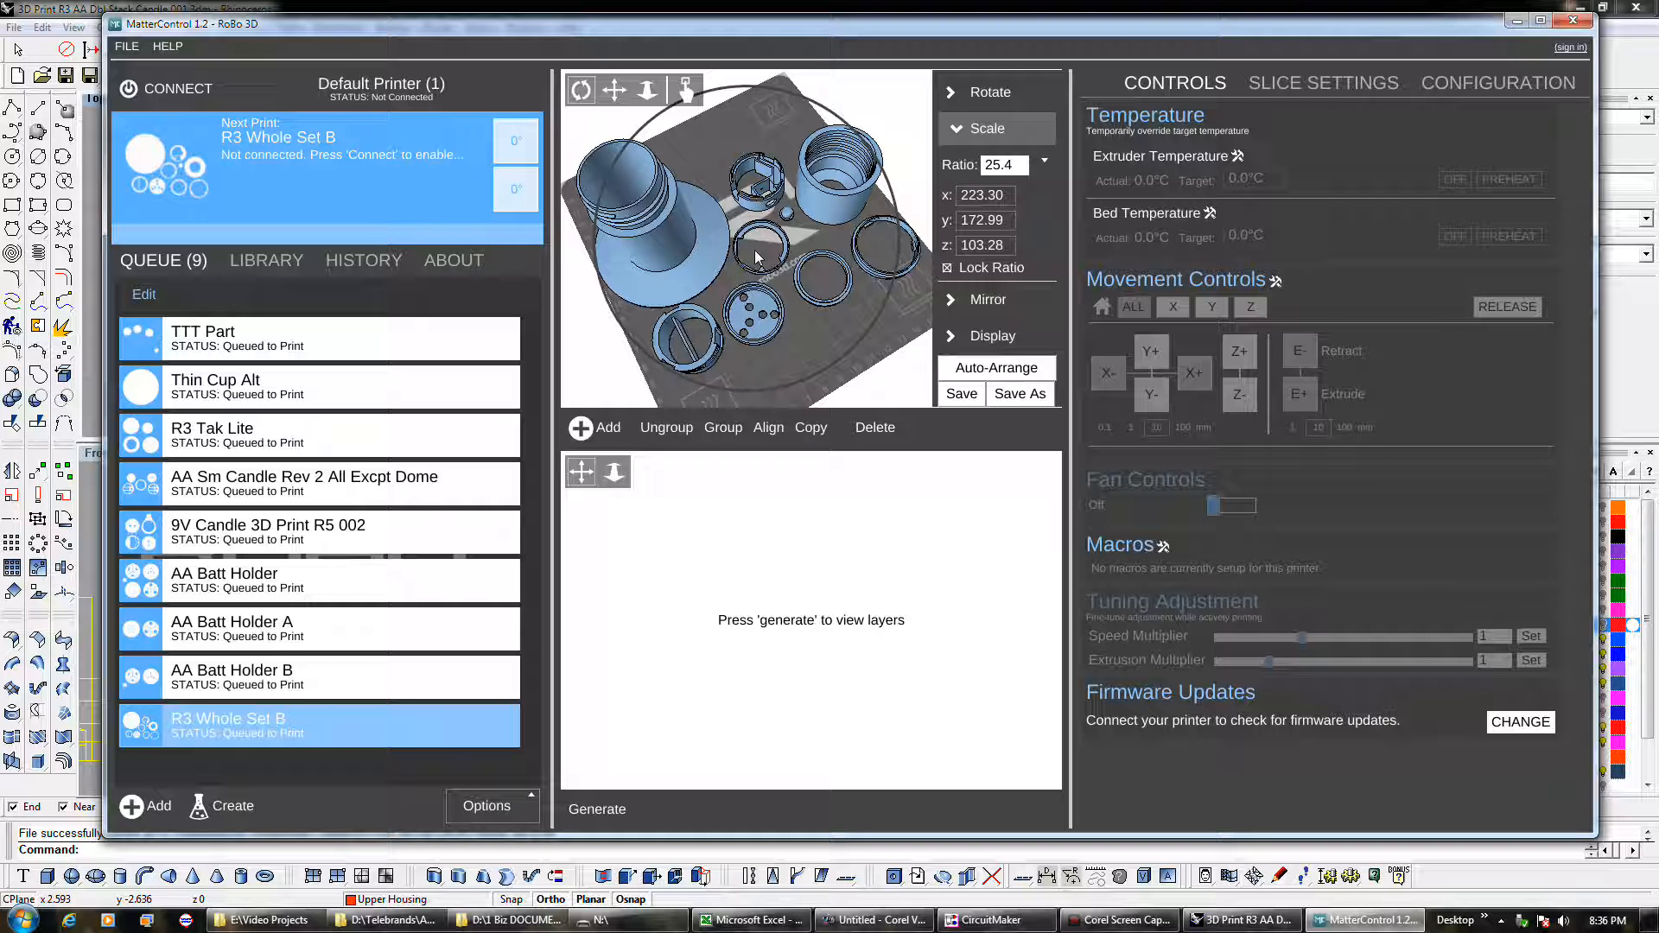
mouse_move(754, 250)
left_mouse_down()
mouse_move(735, 261)
mouse_move(755, 250)
left_mouse_up()
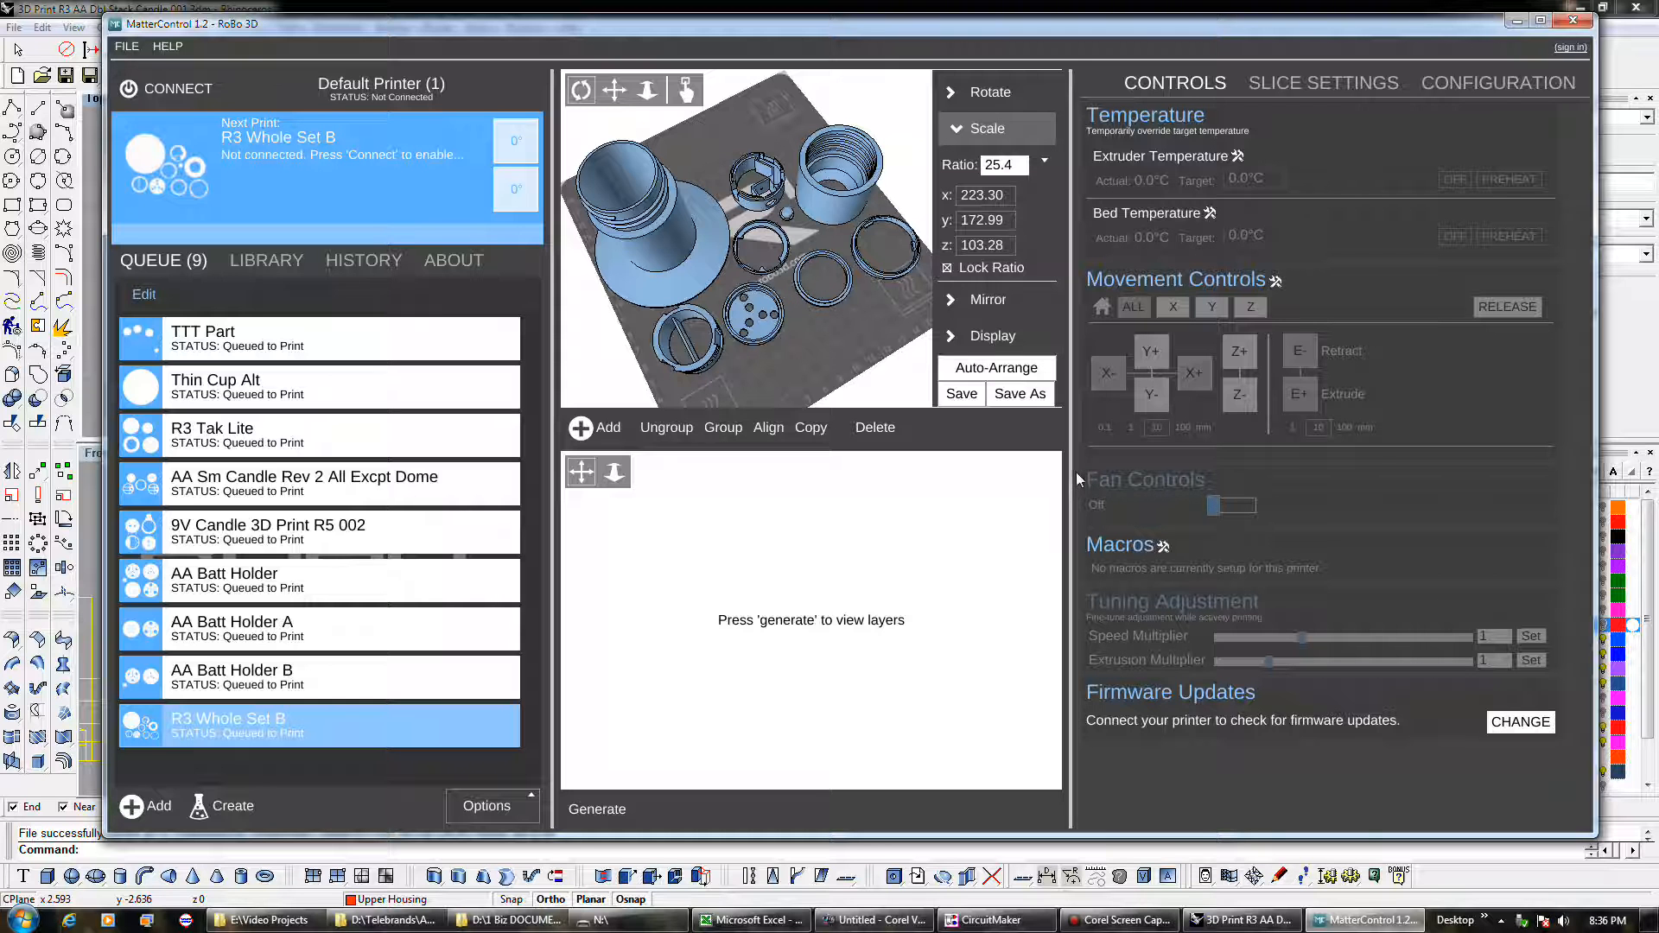
Step: Switch to Rhino and rotate all parts and the bed outline 90 degrees counterclockwise about 0,0 in the Top view
left_click(1208, 919)
left_click(352, 109)
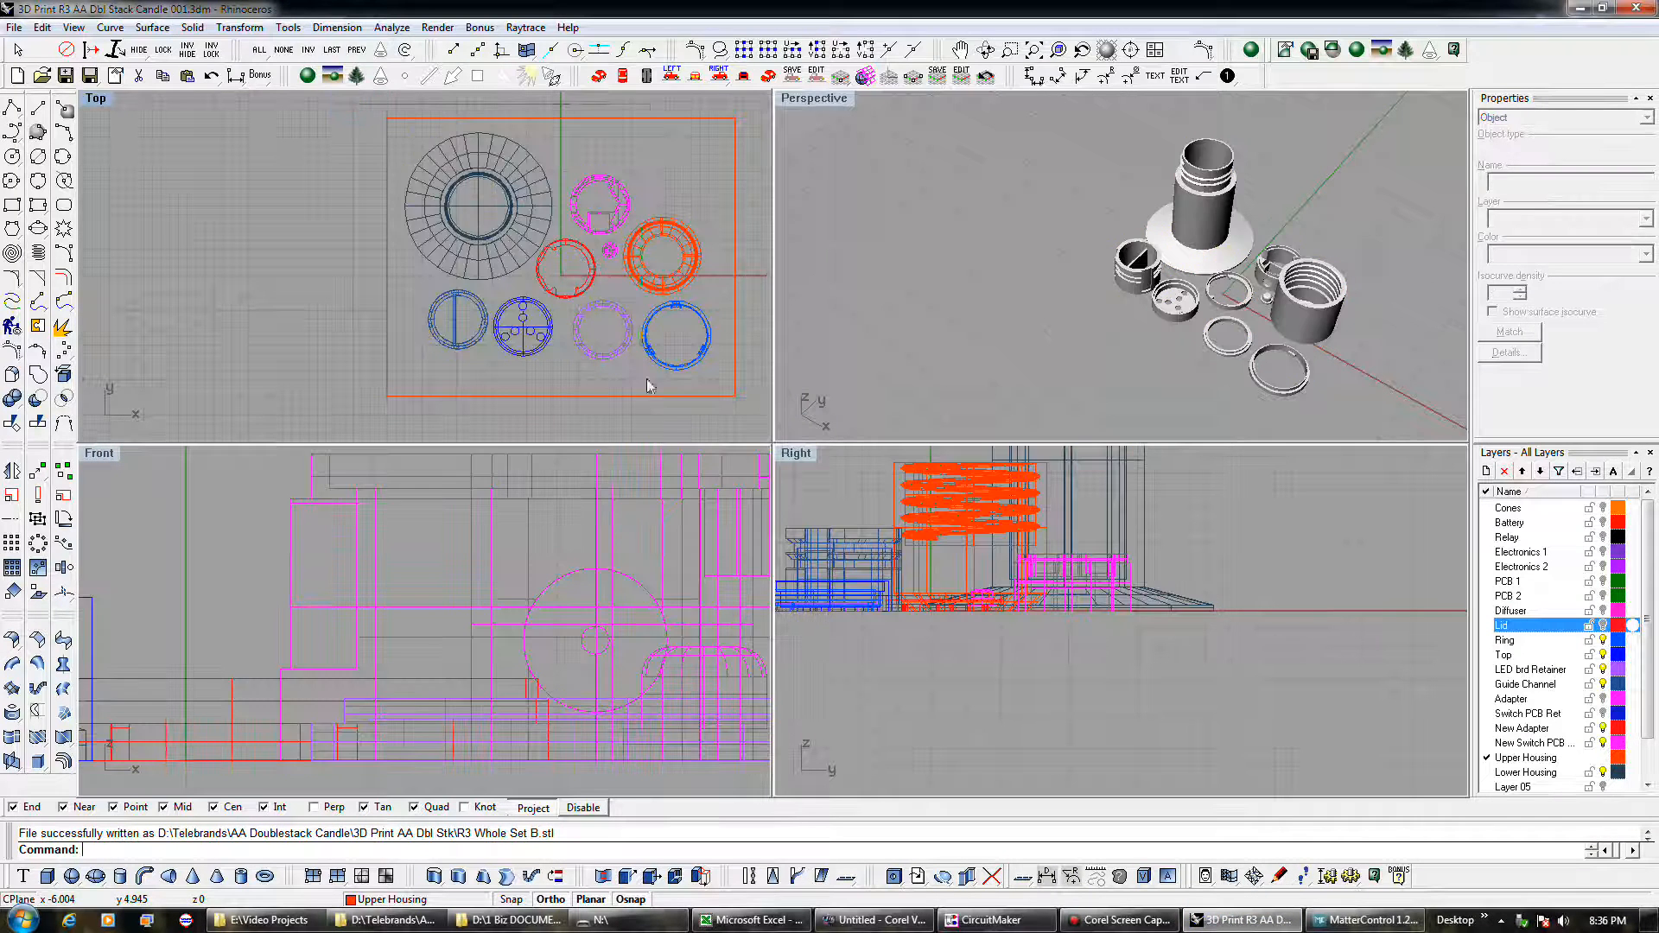
key("ctrl+a")
left_click(63, 518)
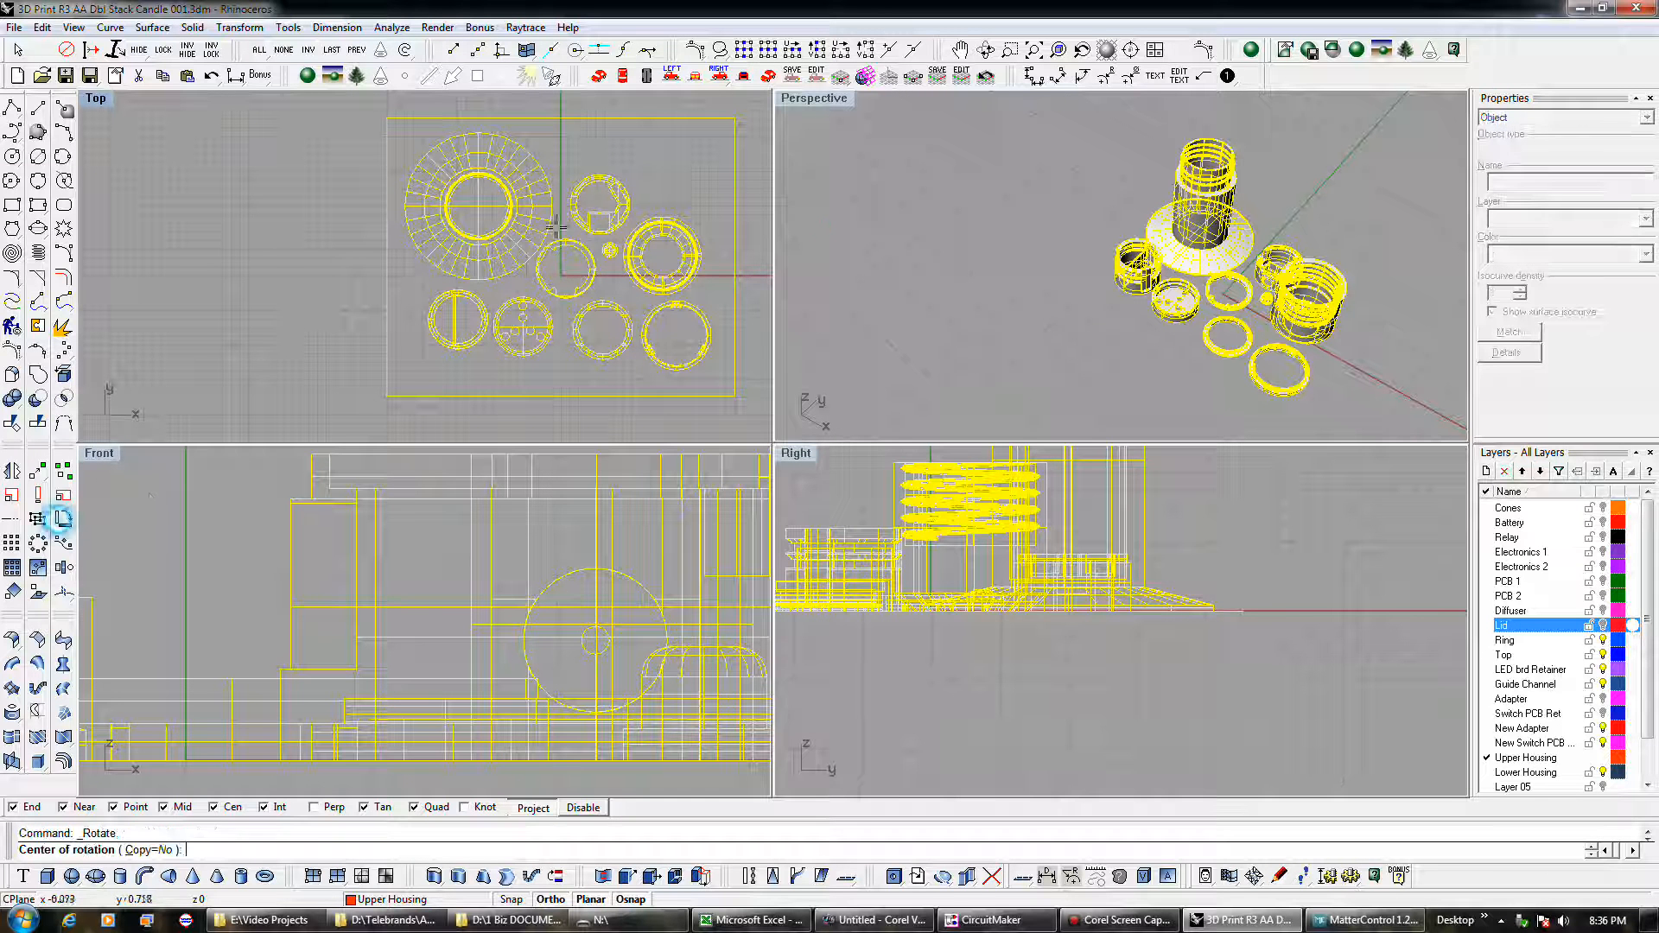
type("0,0")
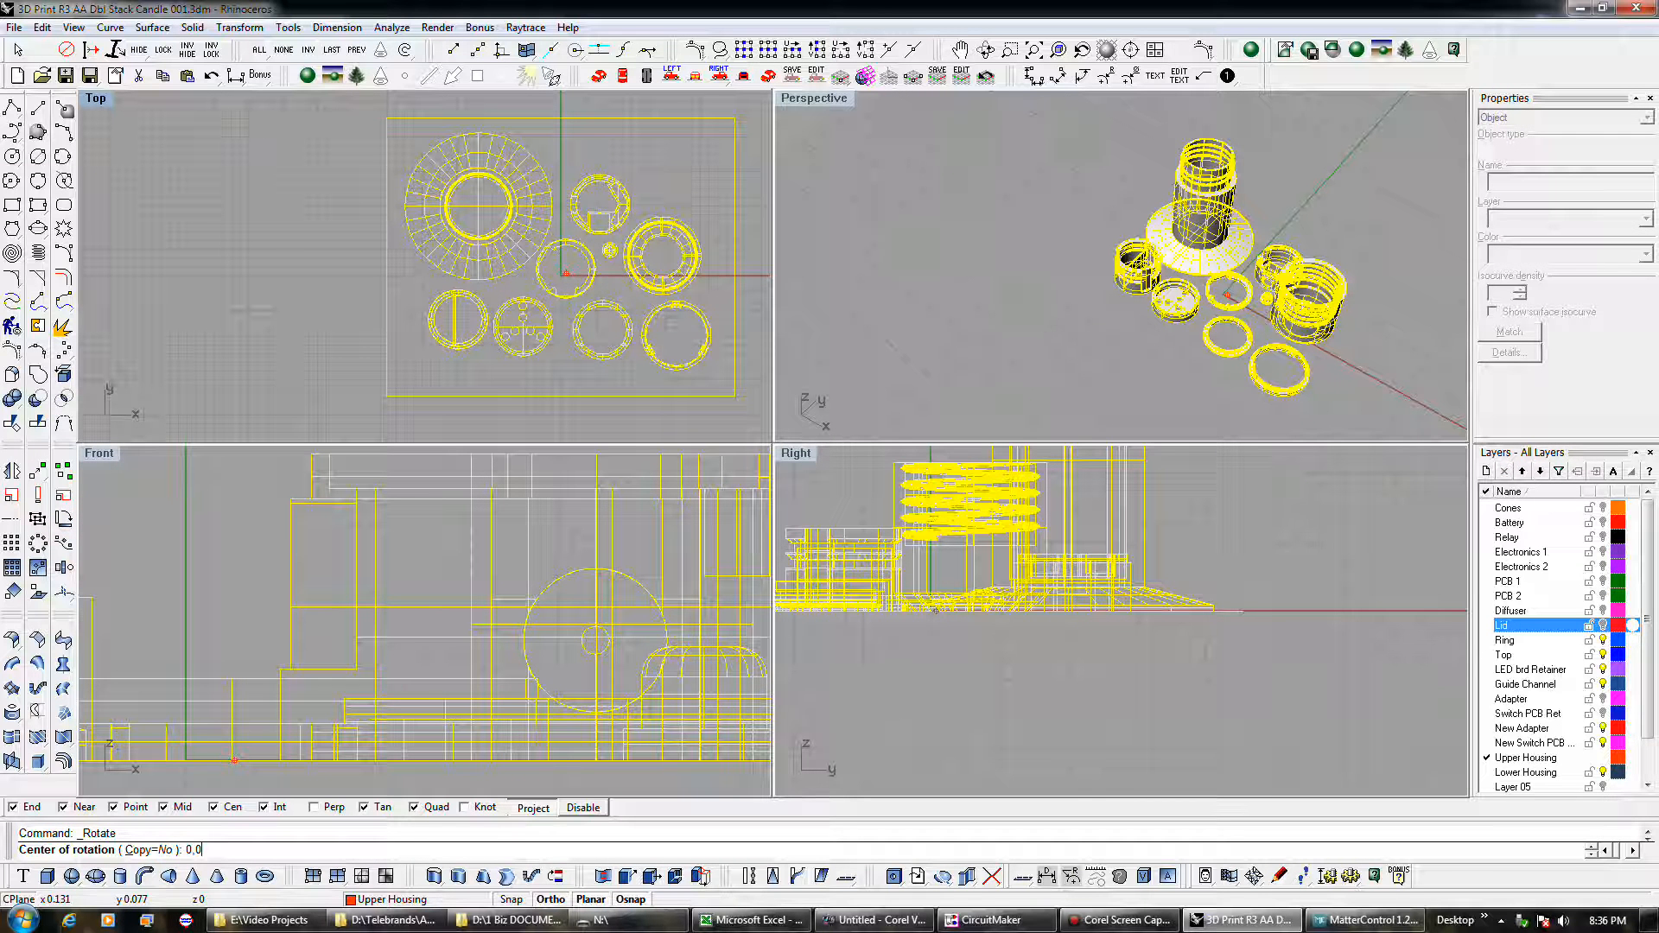
key("Return")
left_click(310, 261)
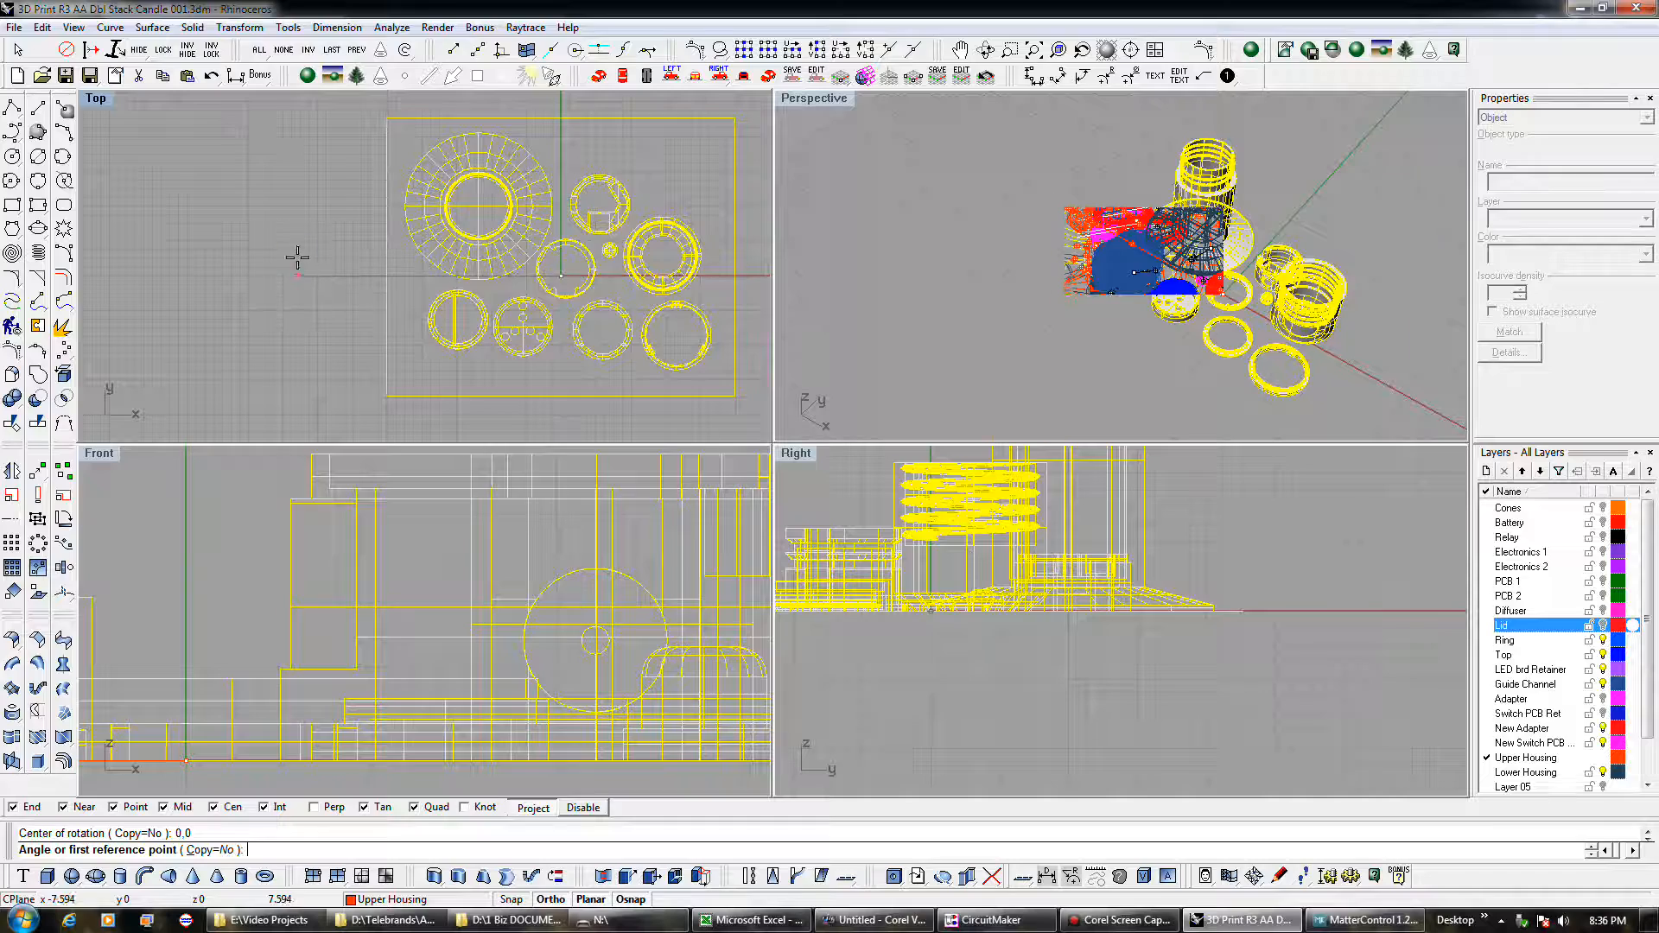
left_click(557, 427)
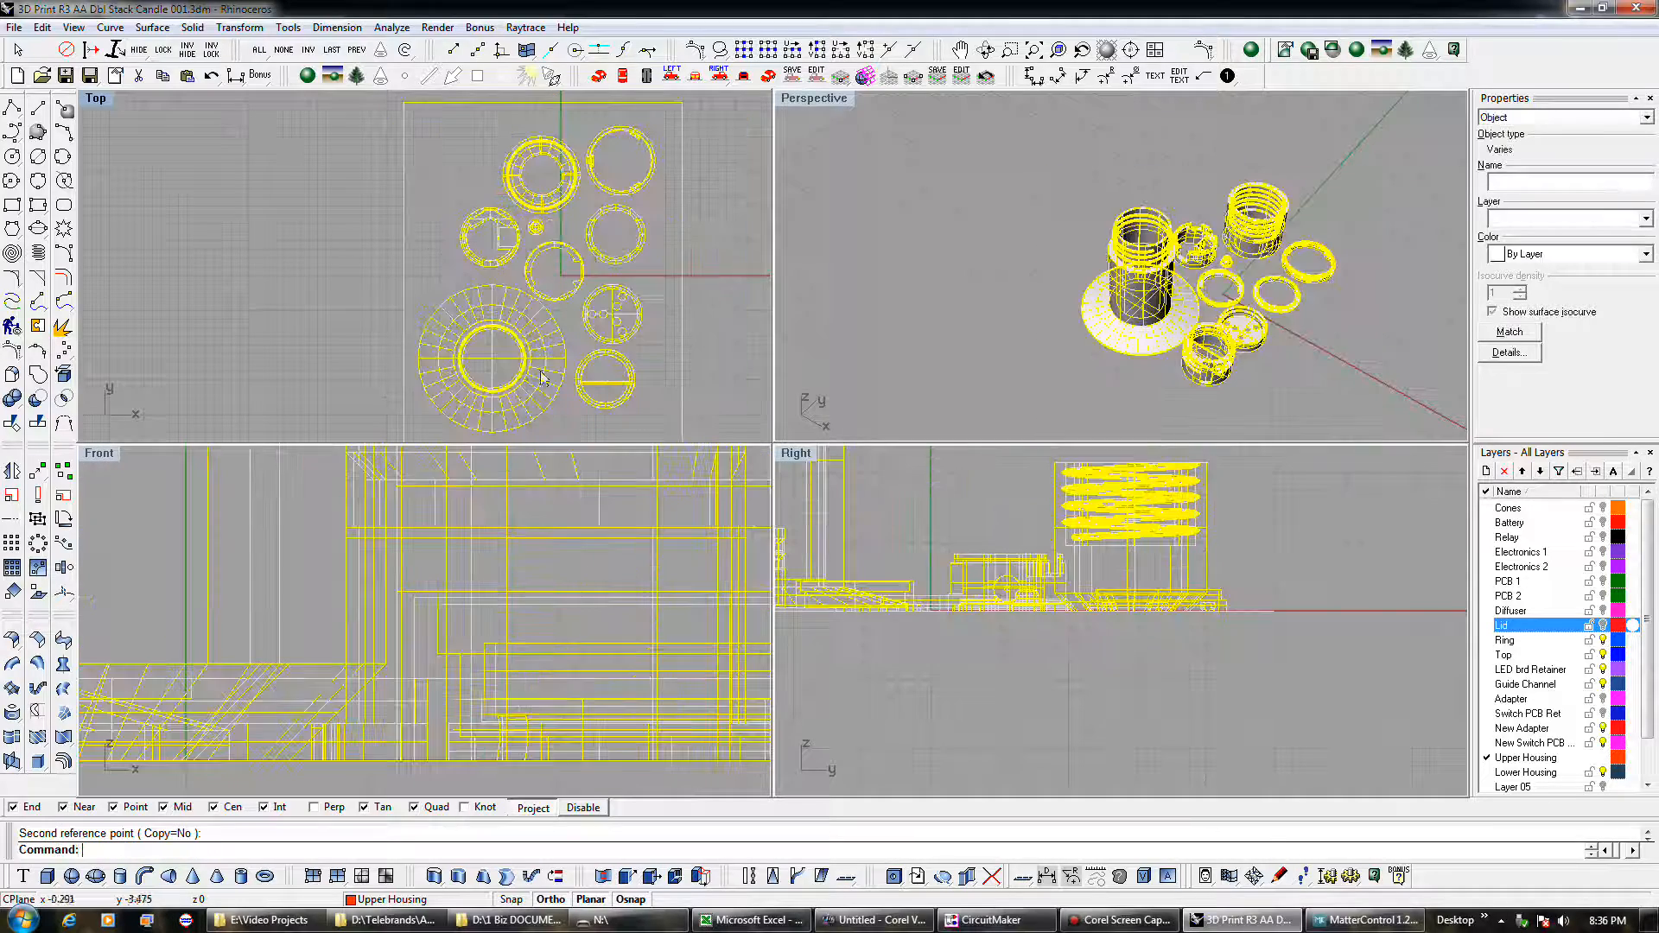
left_click(345, 149)
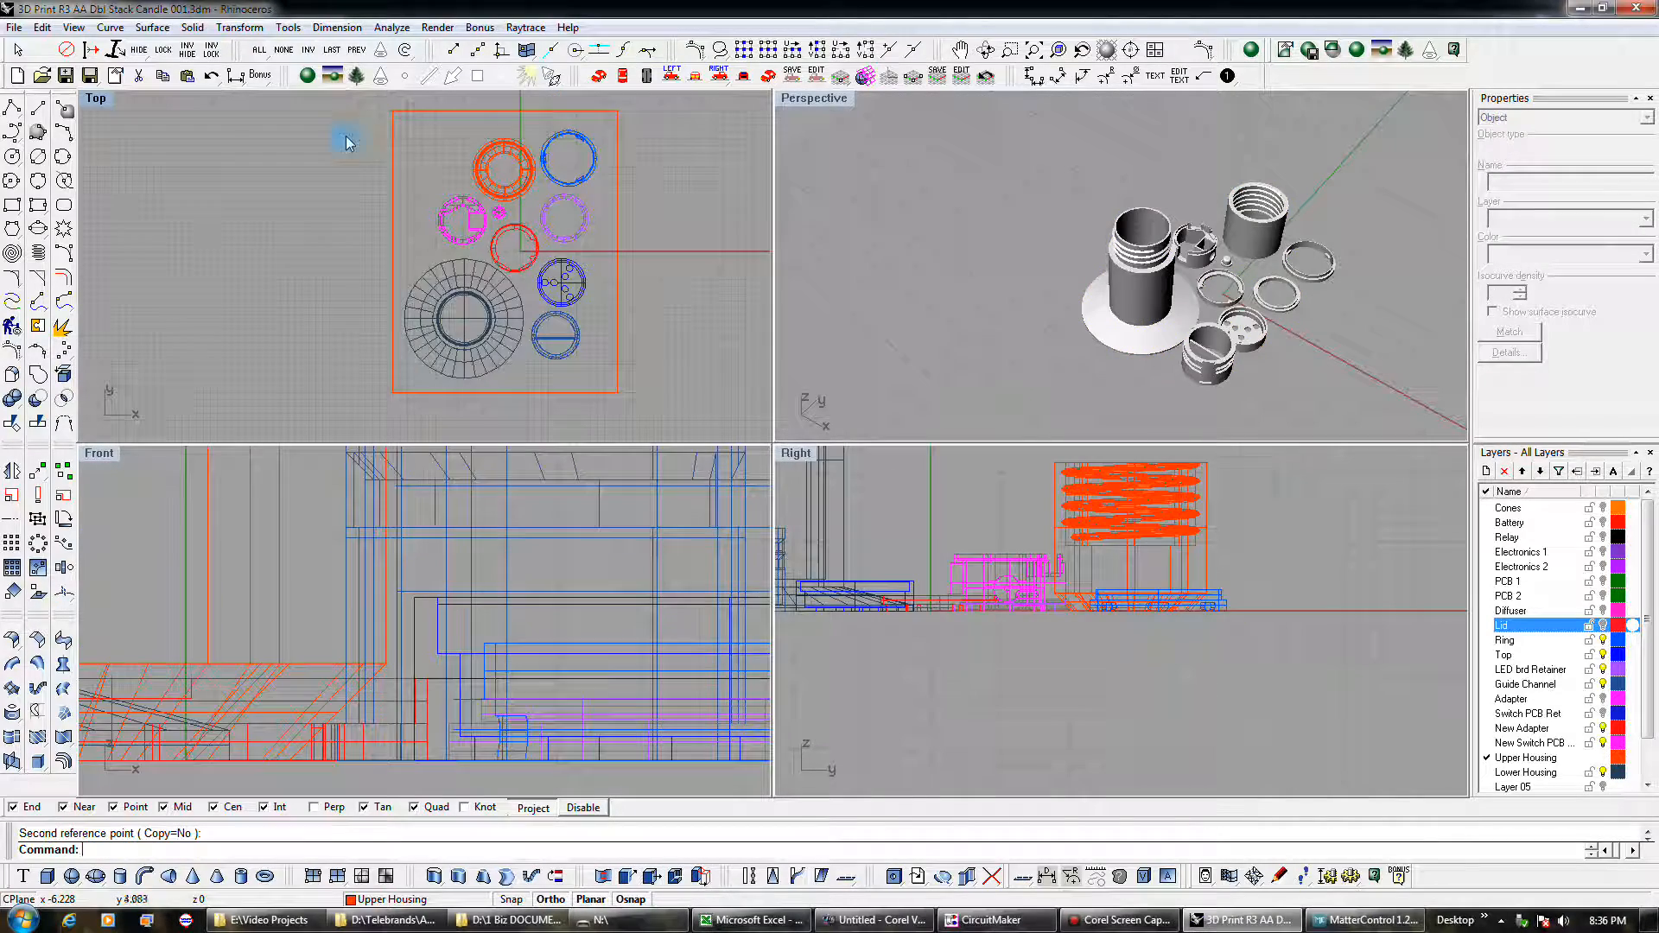
Step: Export the rotated parts without the bed outline, overwriting R3 Whole Set B.stl with the default mesh tolerance
left_click_drag(352, 122, 665, 389)
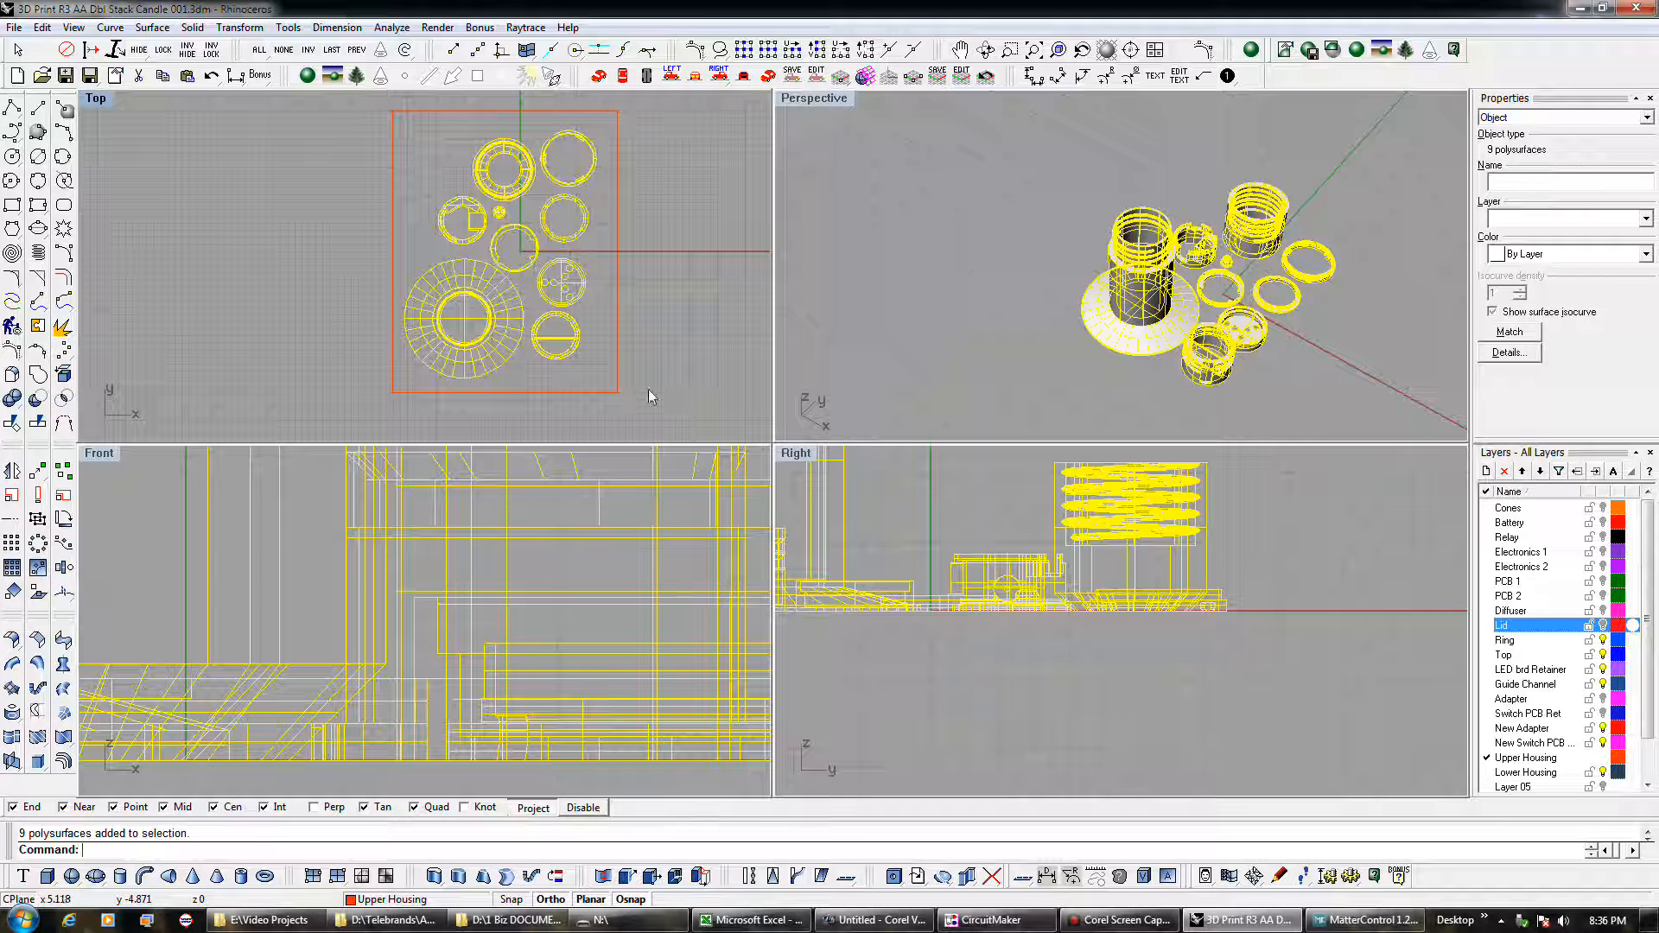
left_click(14, 26)
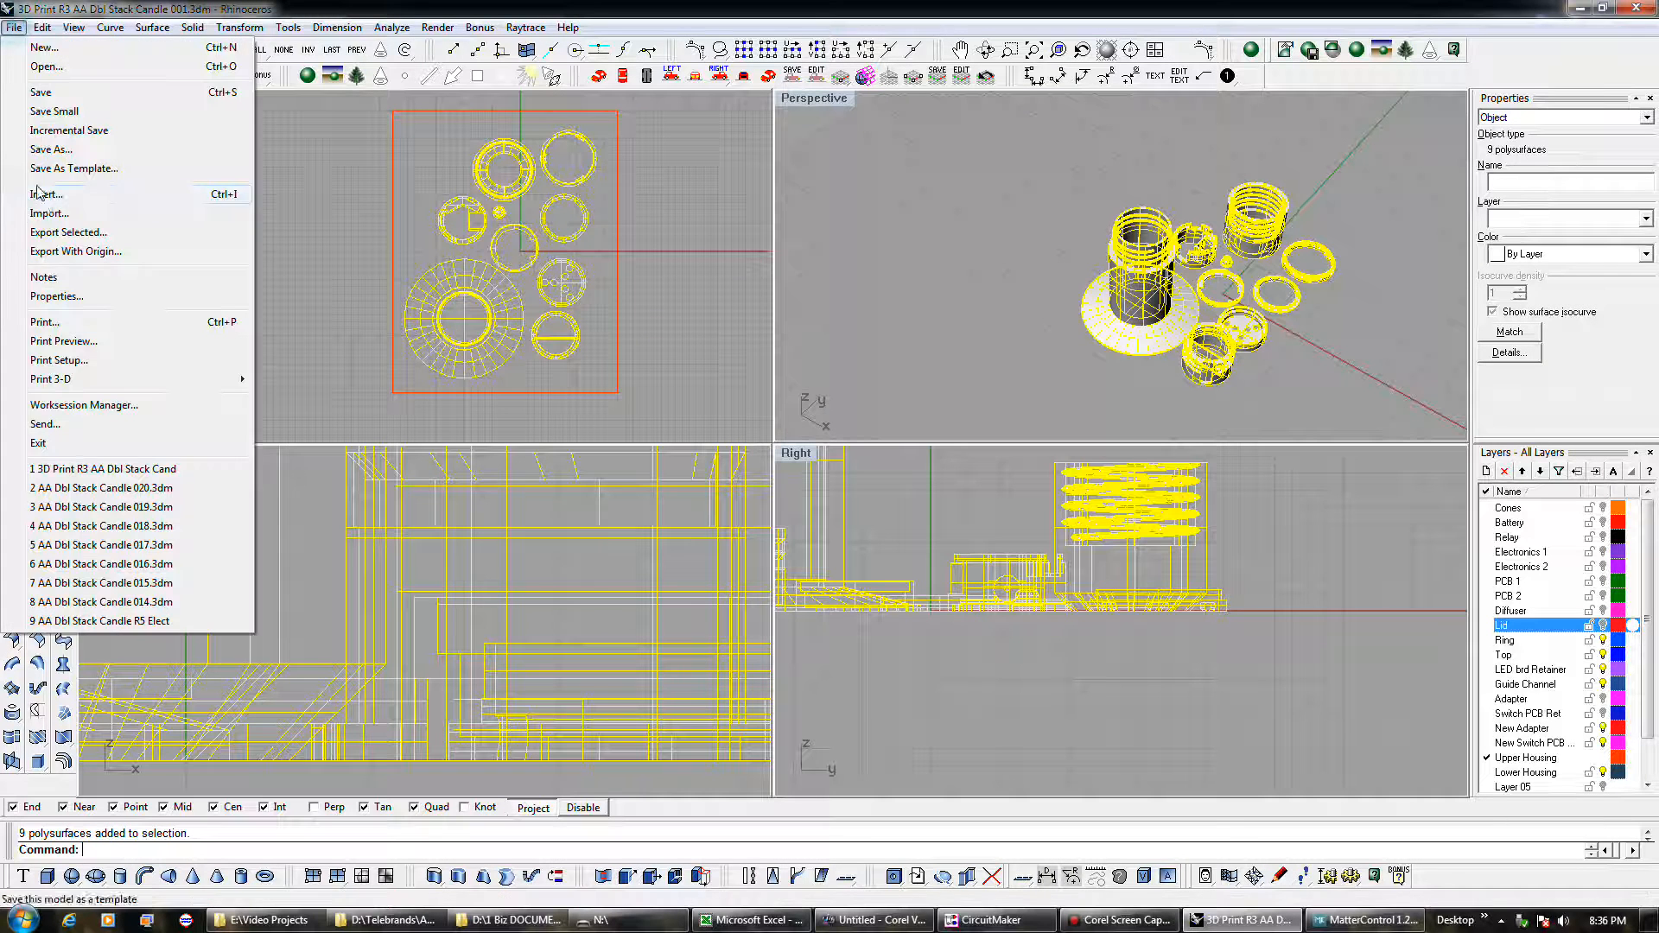
left_click(82, 233)
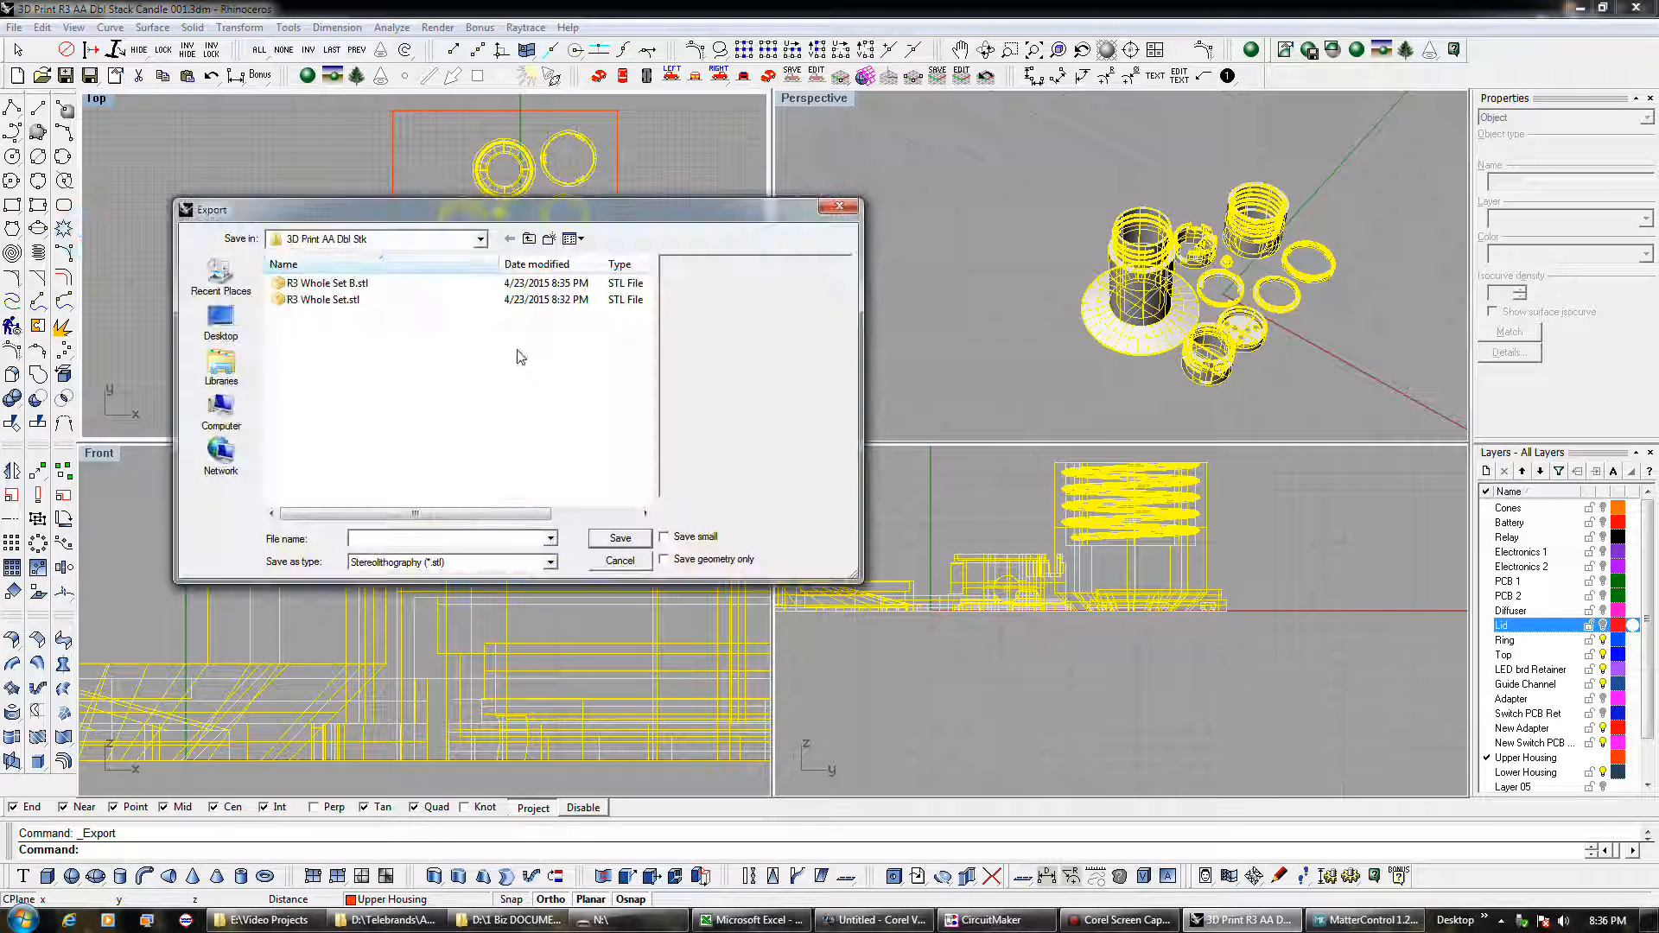
left_click(366, 283)
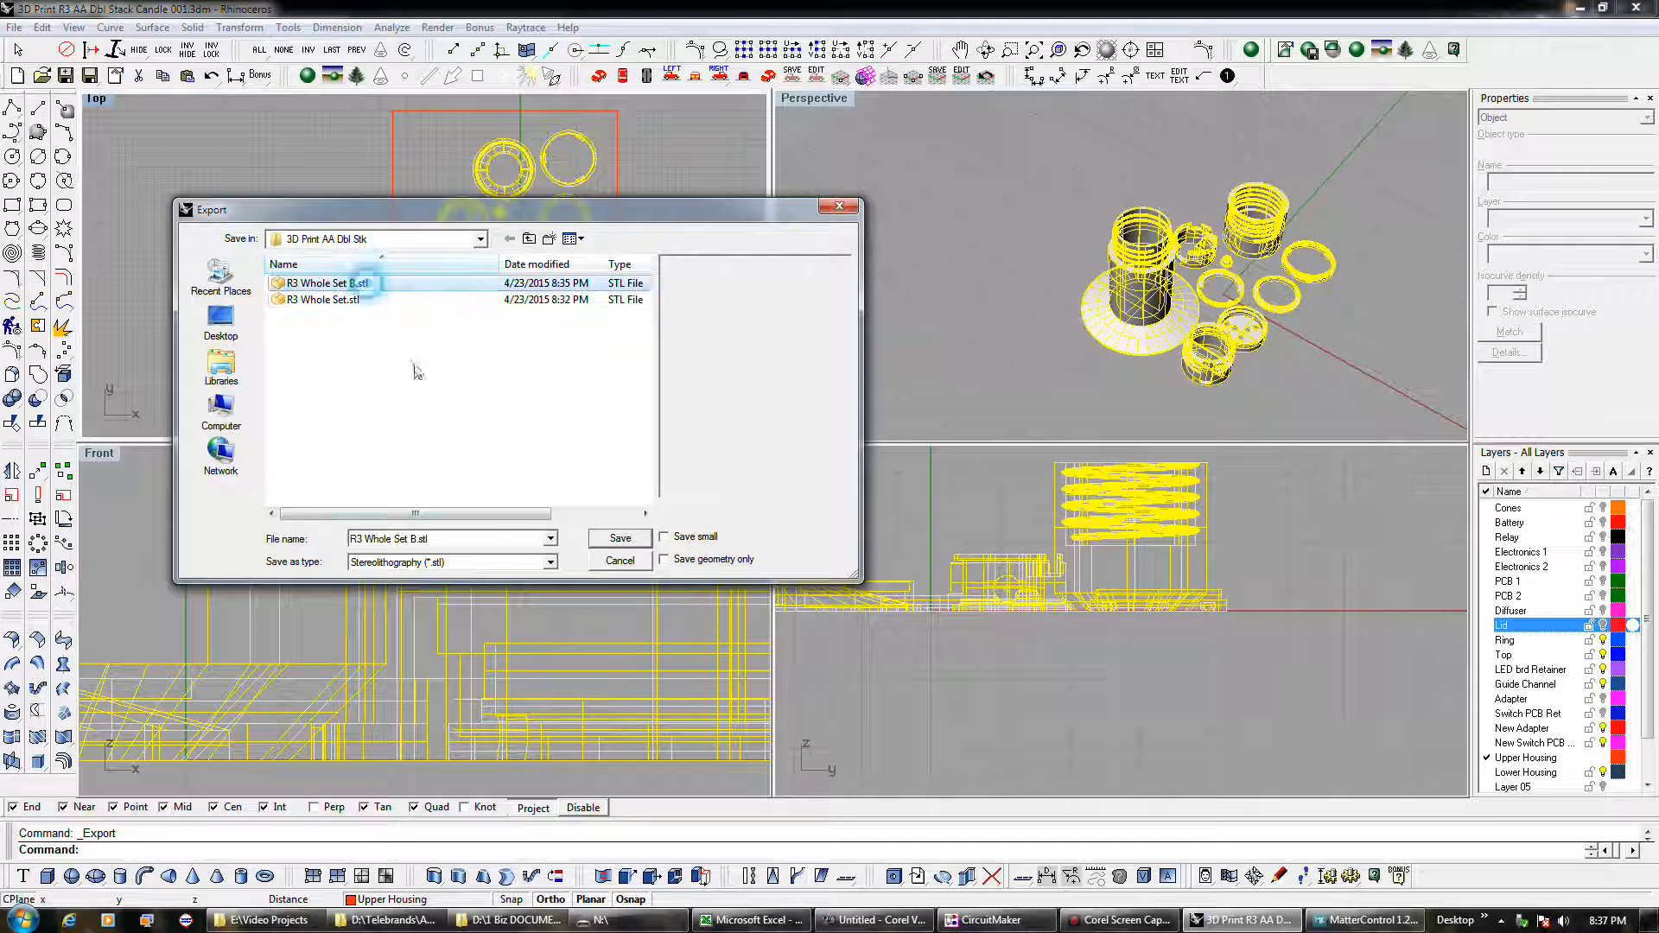
left_click(629, 537)
left_click(608, 444)
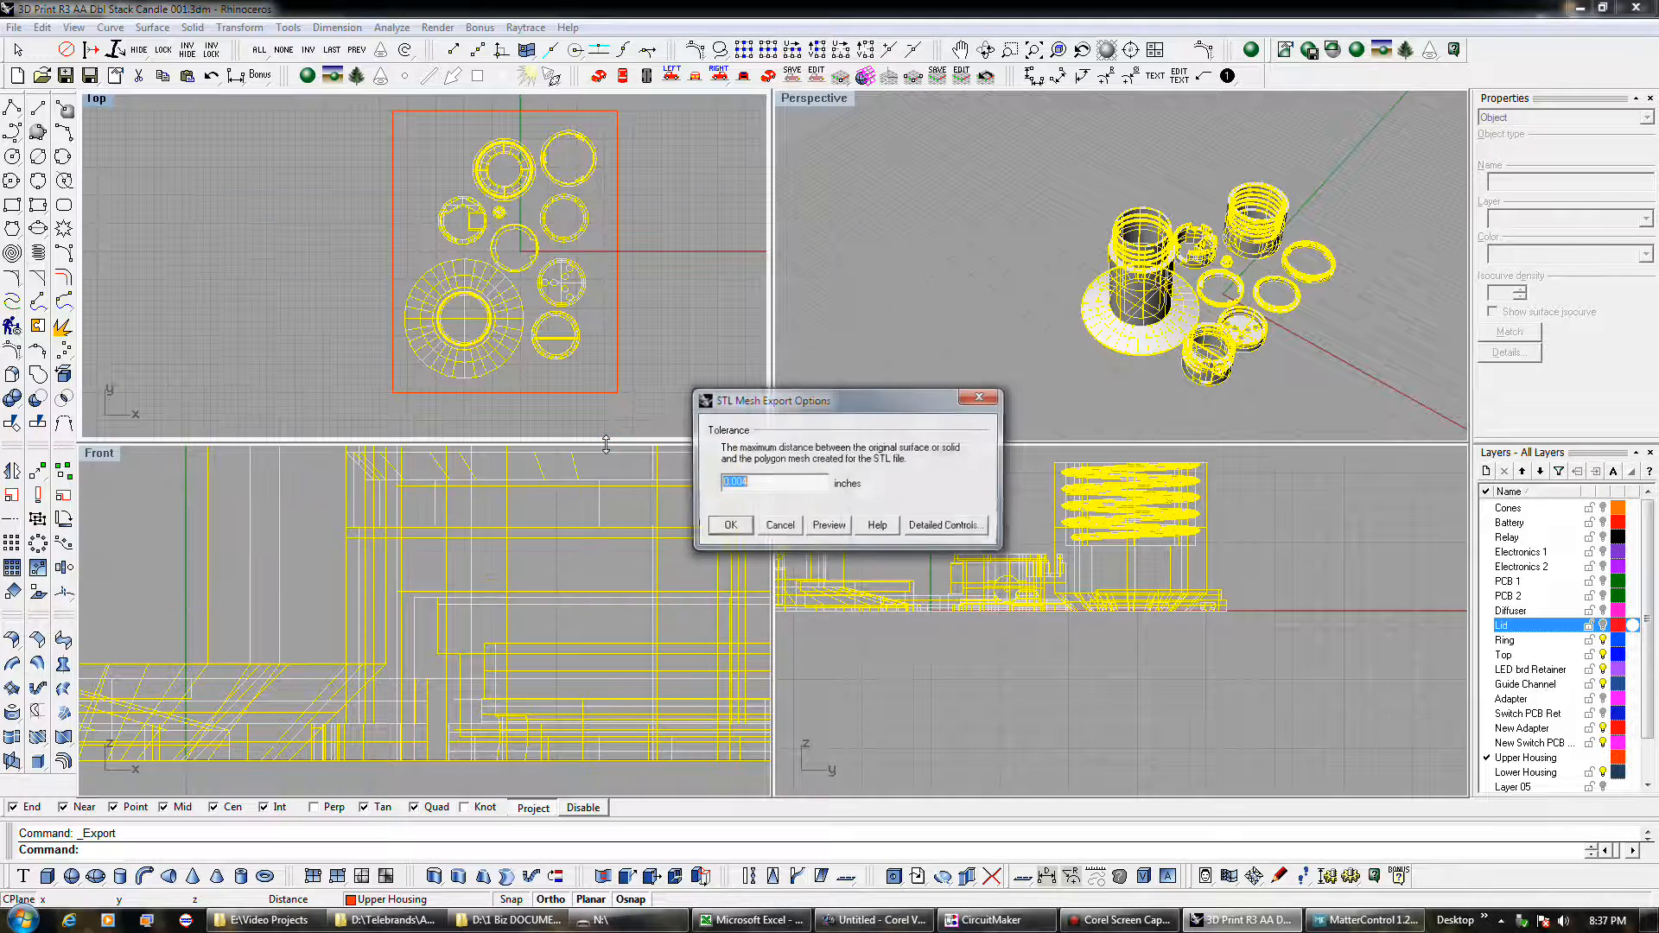
left_click(733, 525)
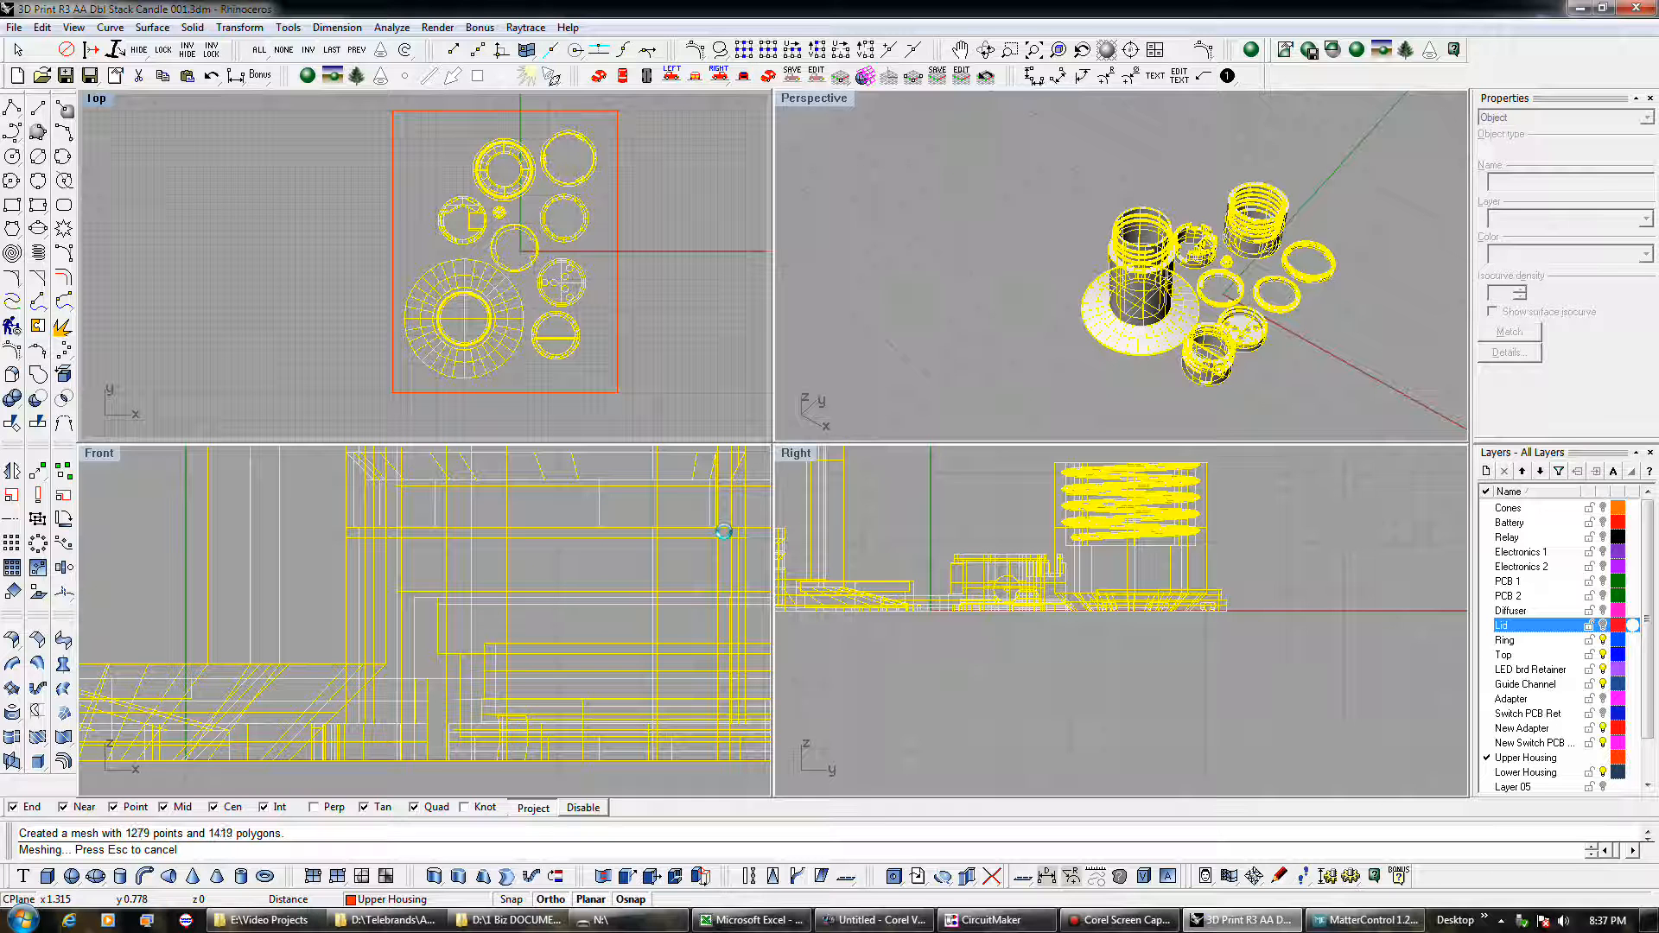
left_click(660, 511)
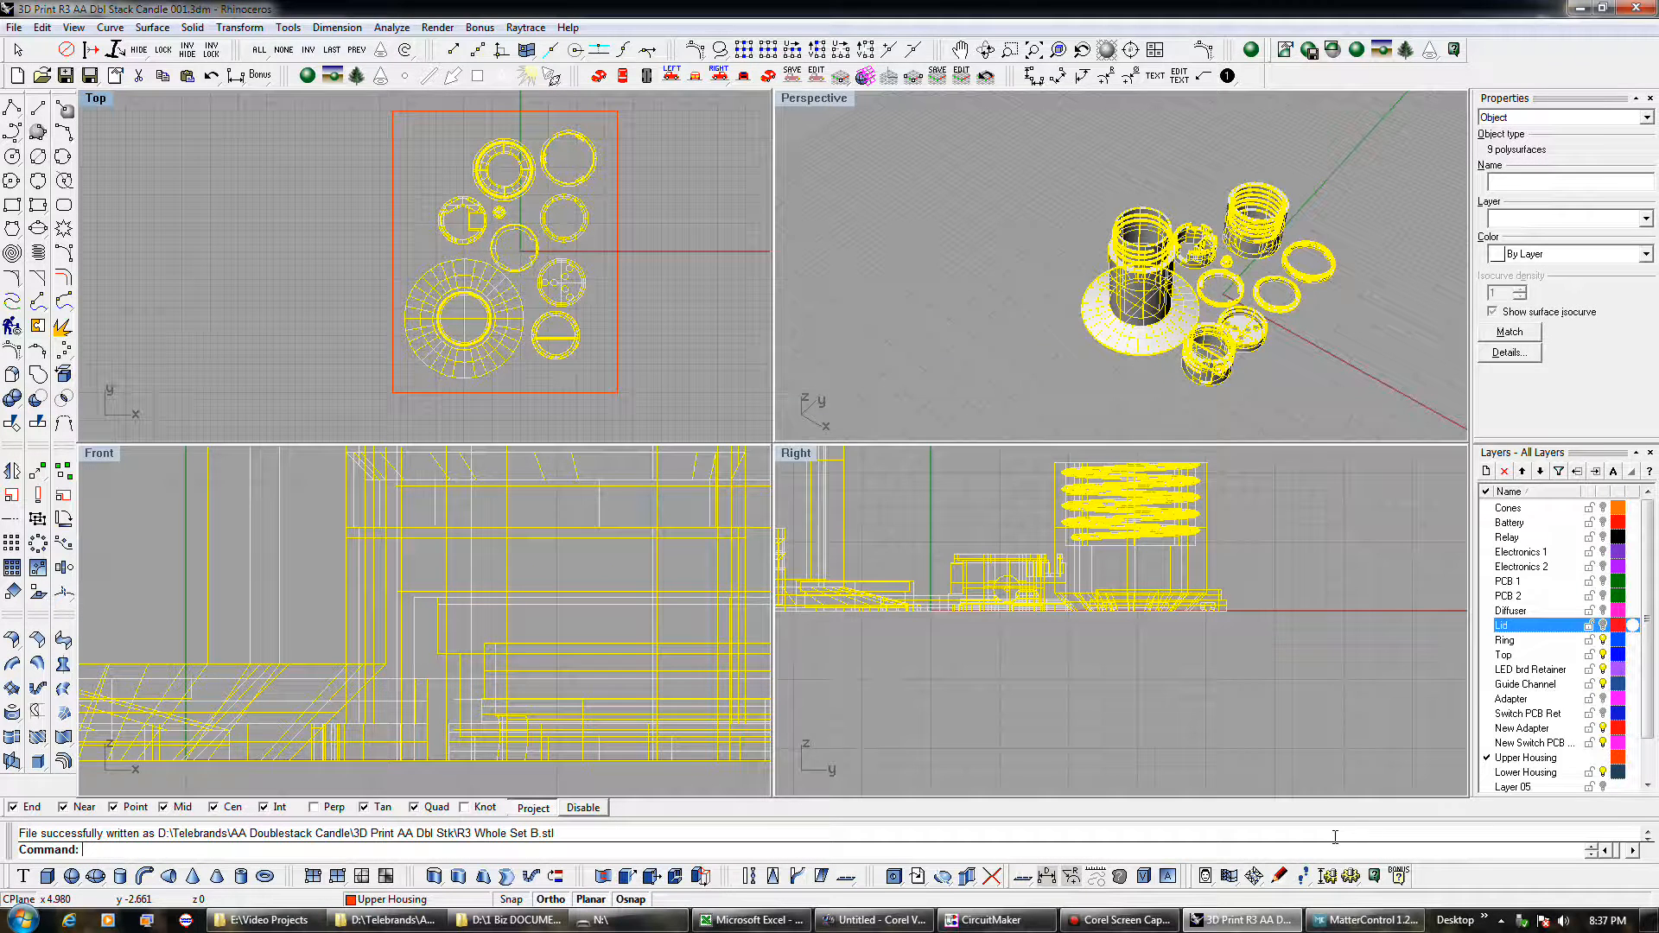
Step: Switch to MatterControl, remove the old R3 Whole Set B from the queue and add the re-exported R3 Whole Set B.stl
left_click(1362, 919)
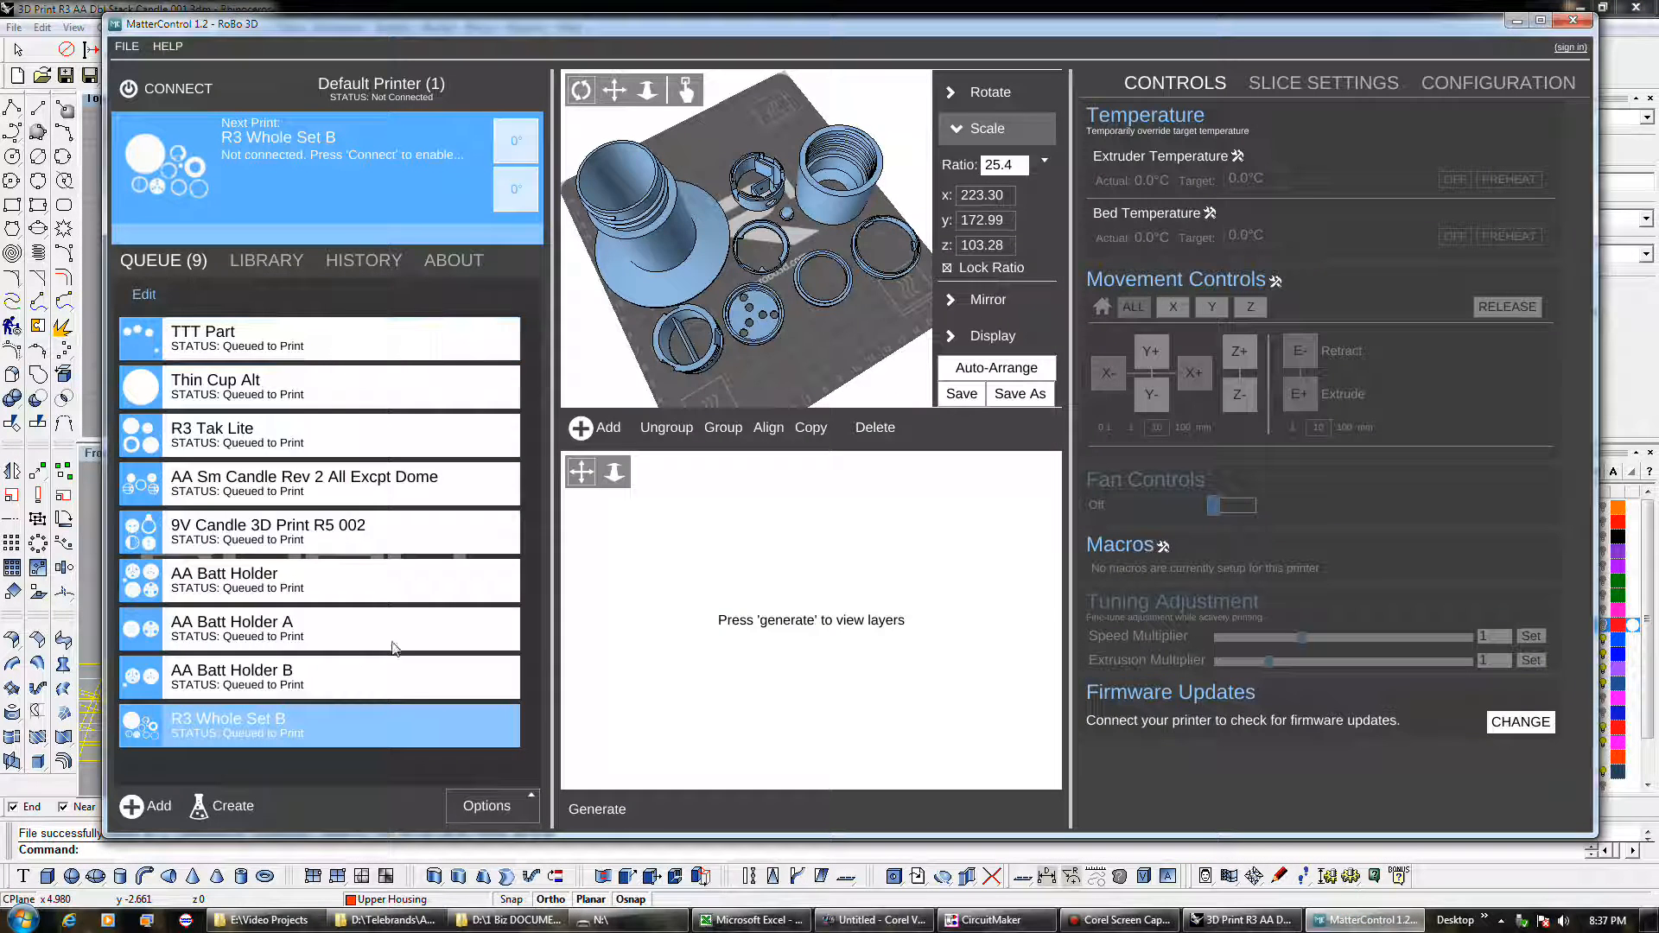
left_click(490, 726)
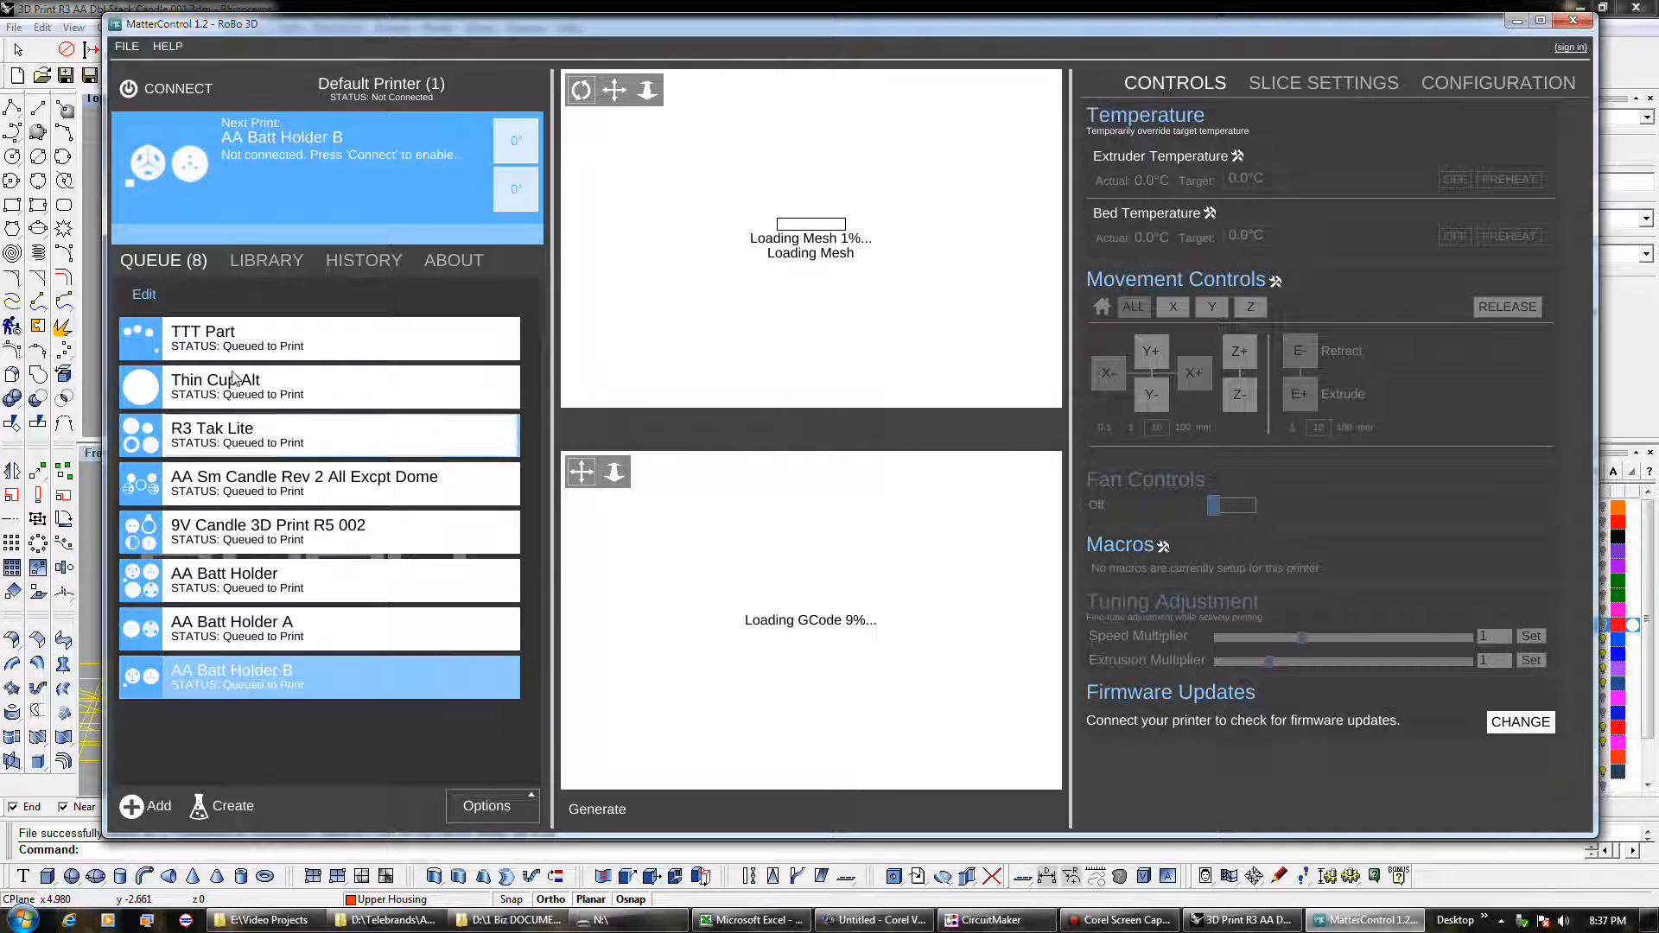
left_click(153, 809)
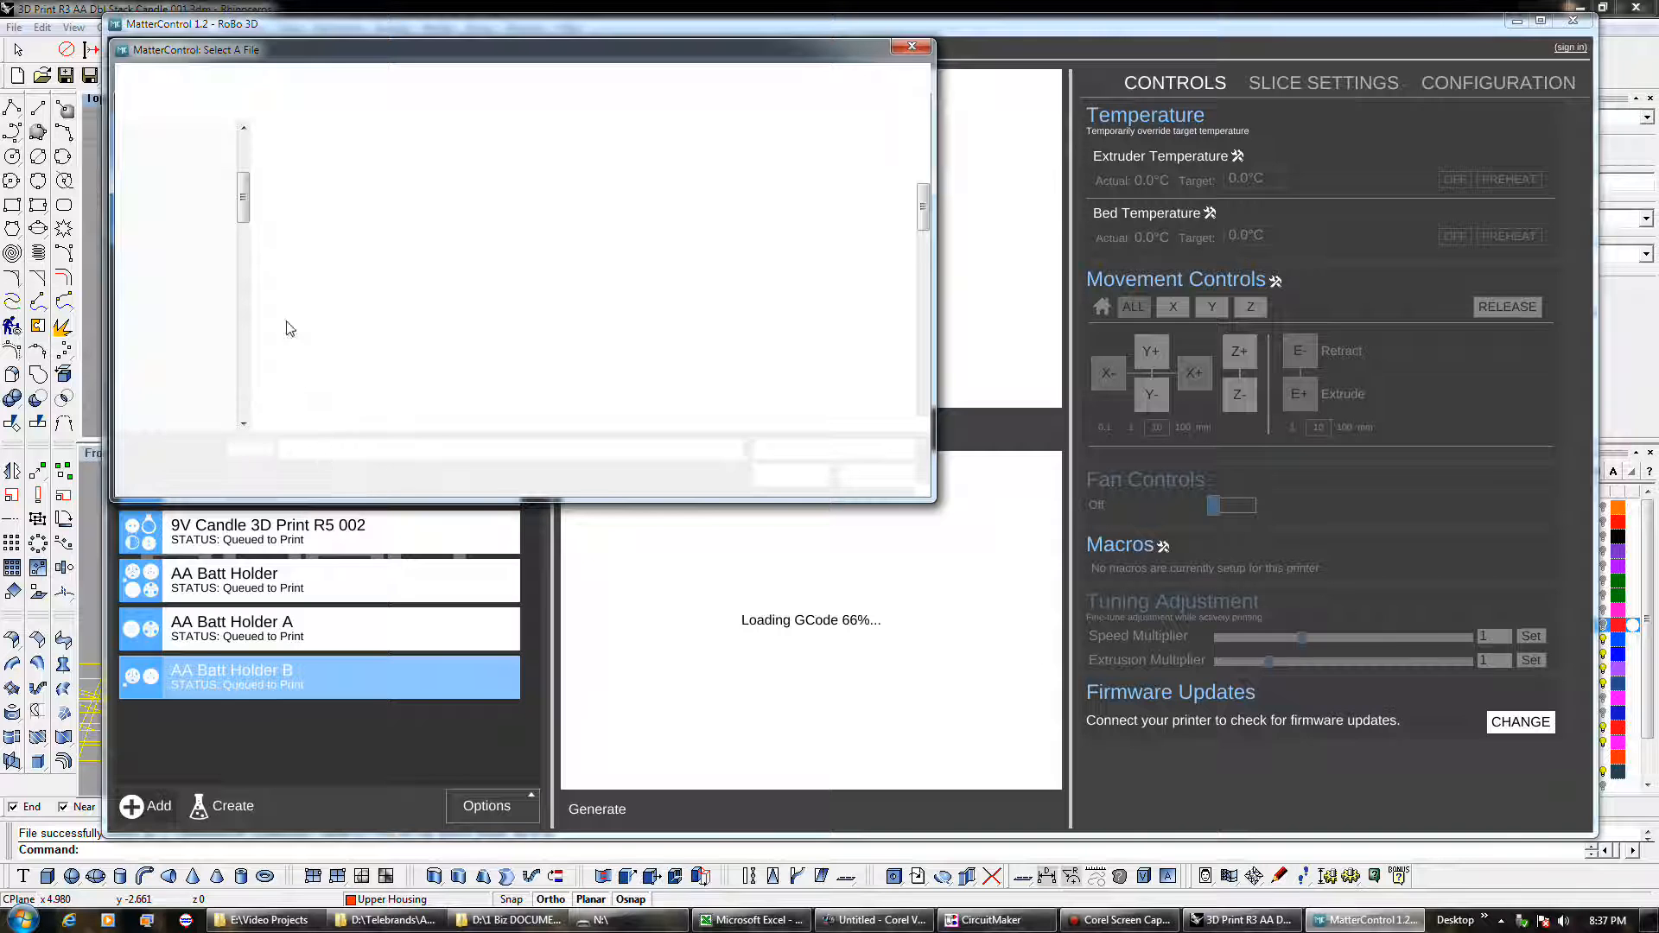
left_click(210, 330)
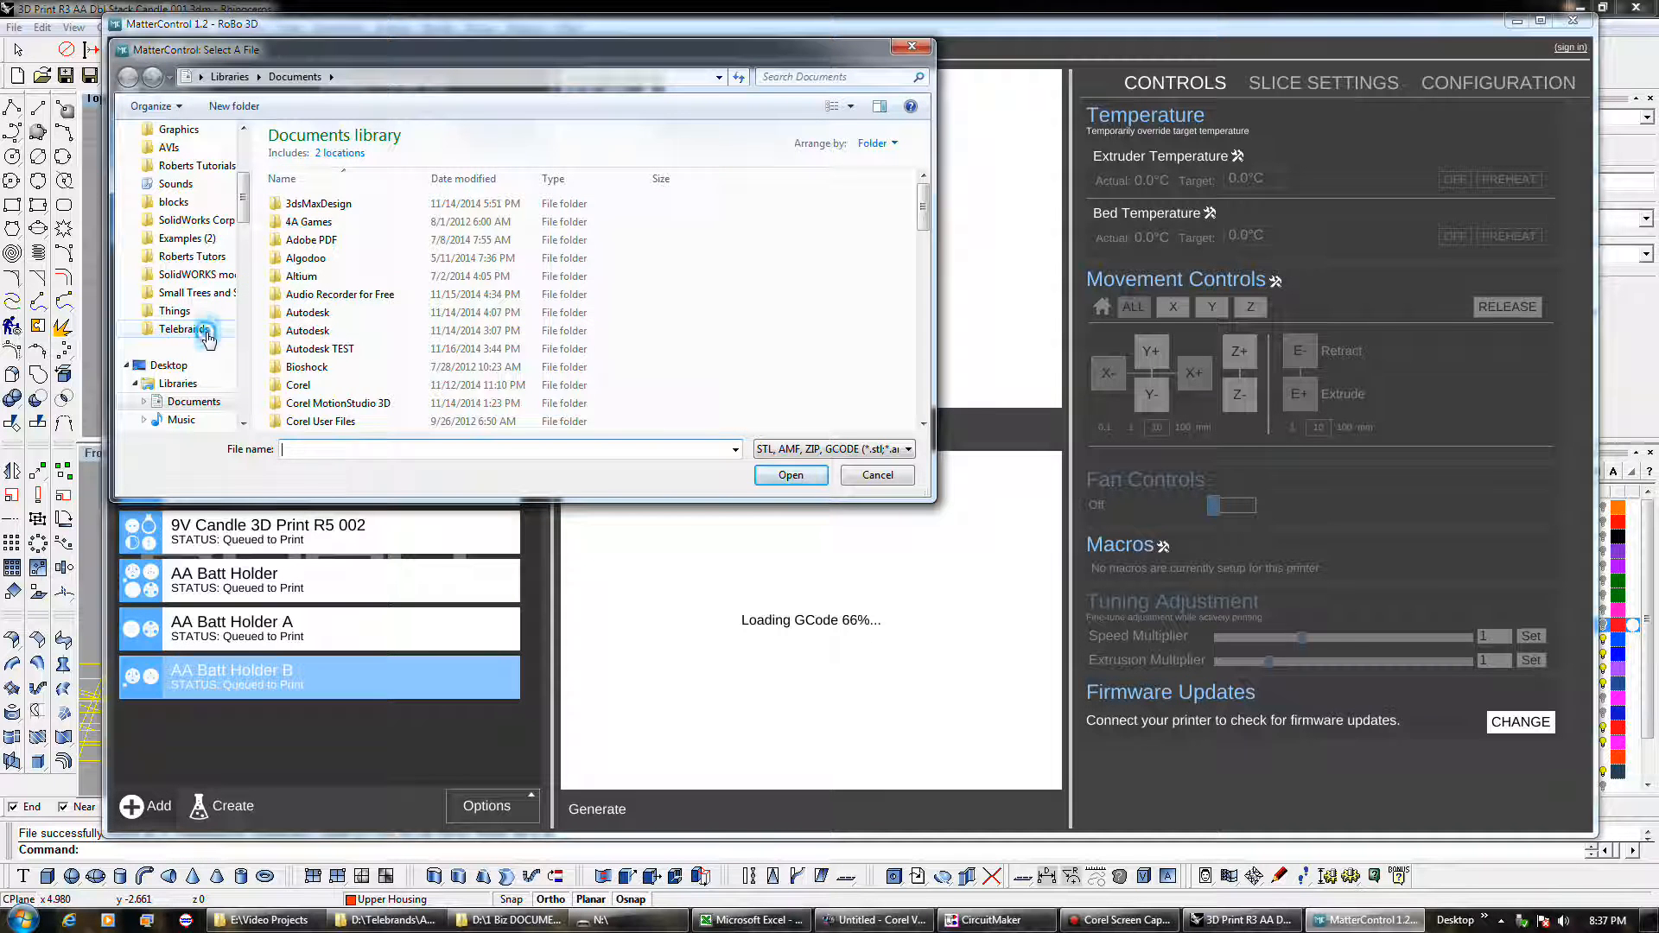
double_click(343, 191)
double_click(339, 157)
double_click(333, 158)
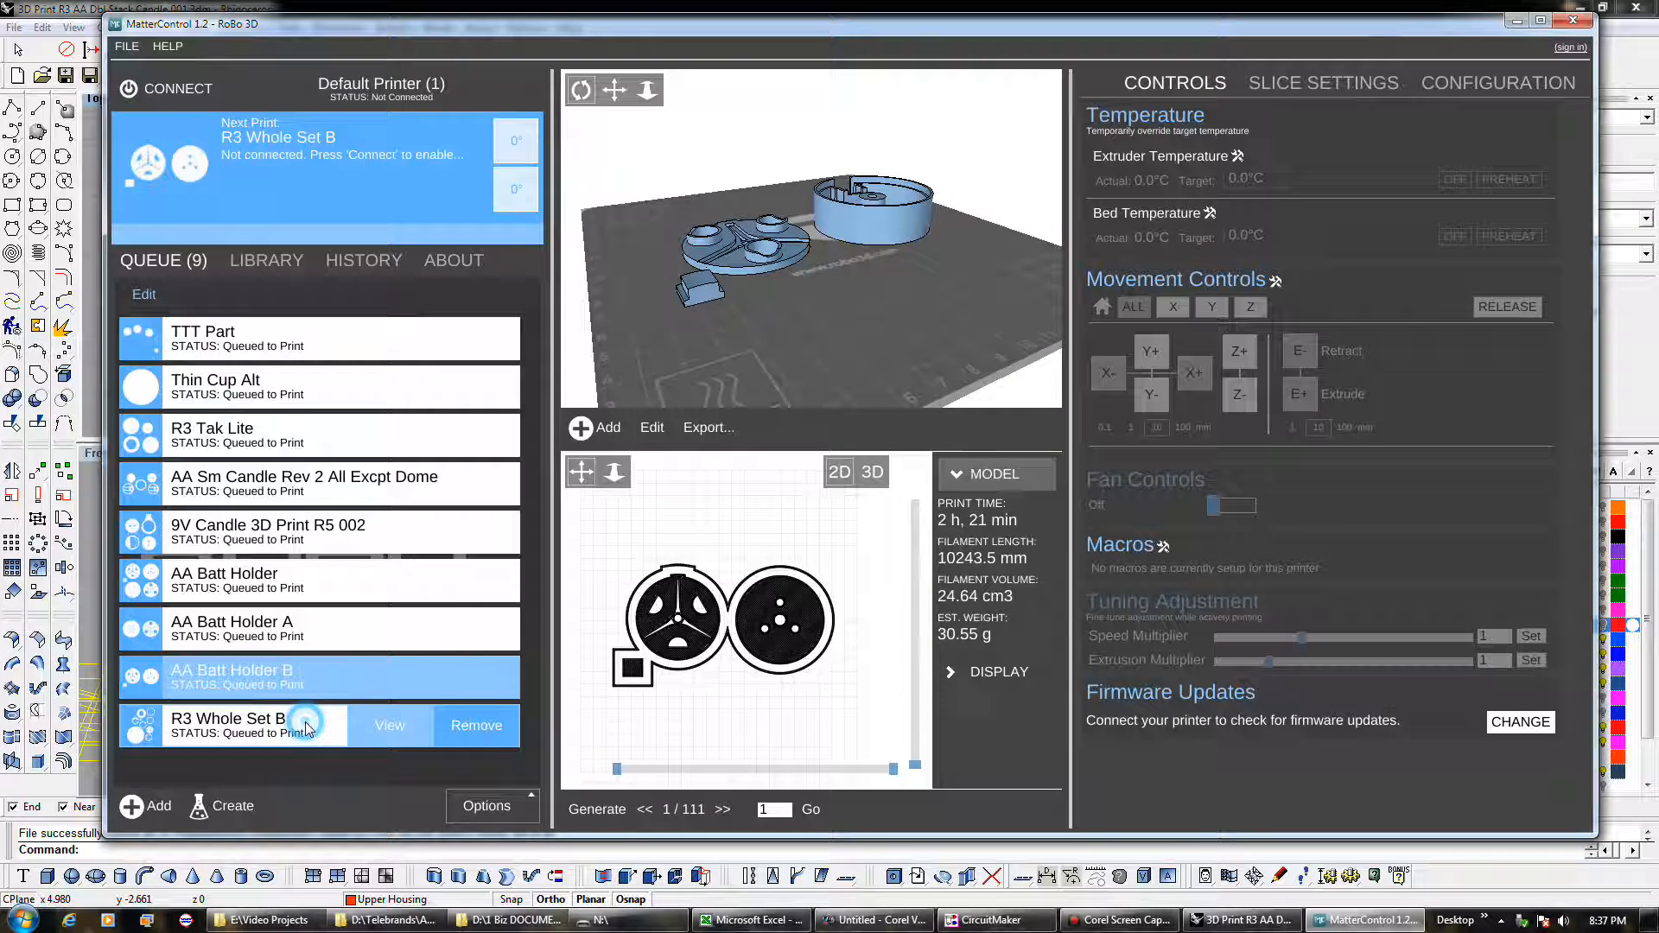
Step: Scale the newly queued R3 Whole Set B model by a ratio of 25.4
left_click(306, 726)
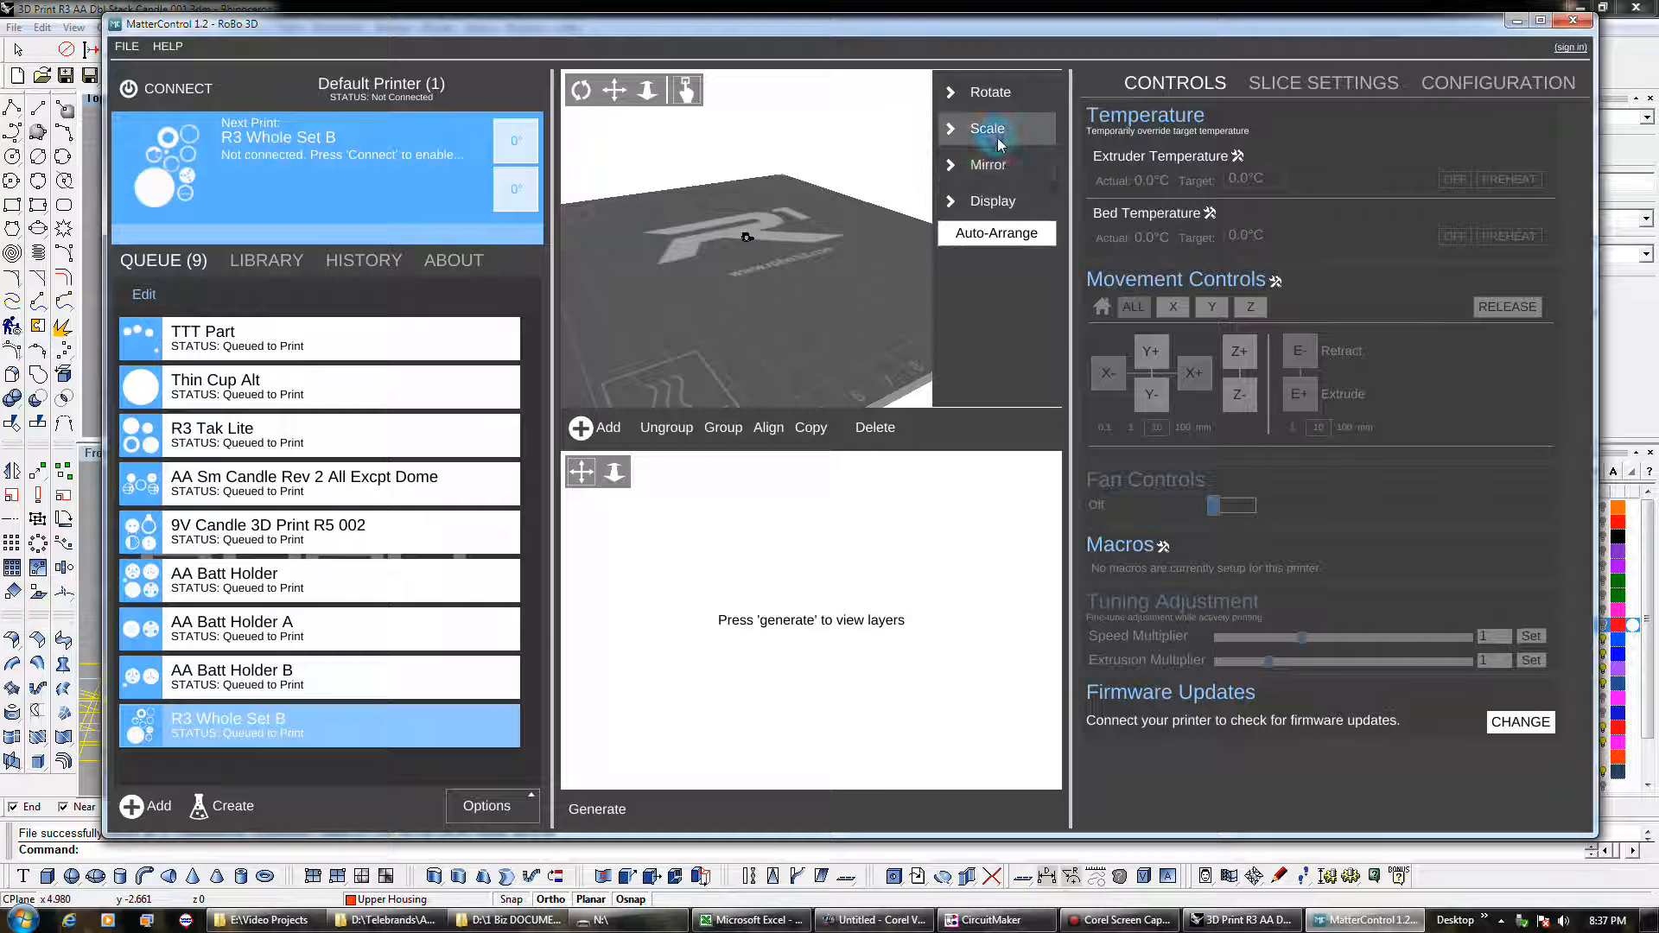
left_click(988, 128)
left_click(1002, 166)
type("25.4")
left_click(997, 196)
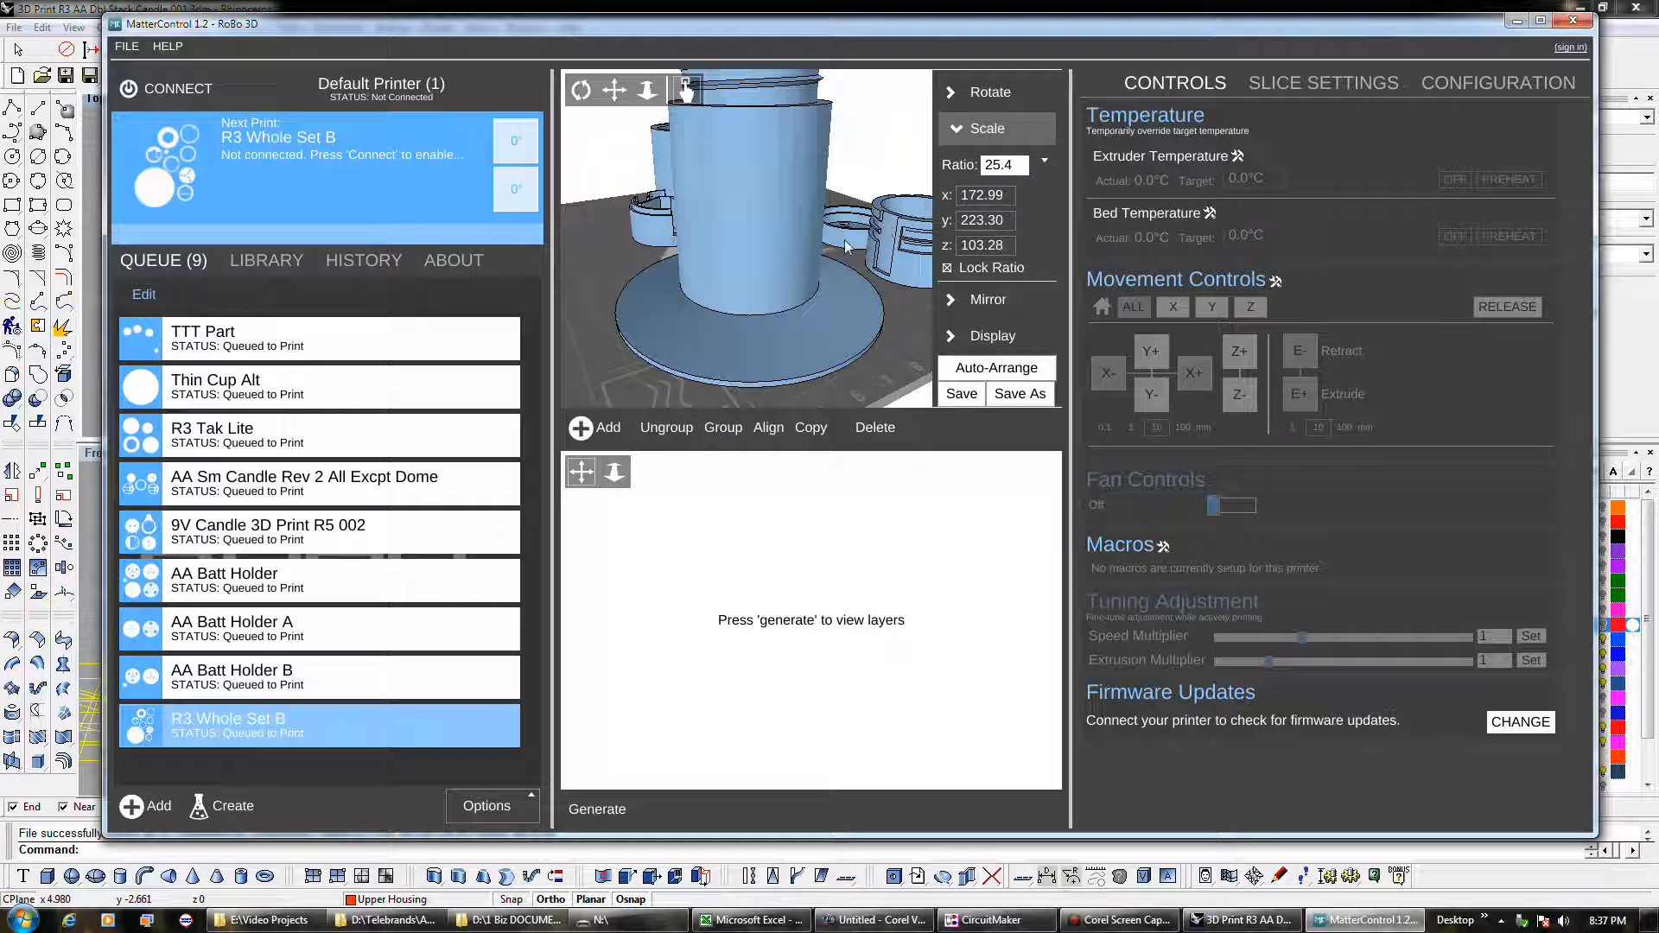
Step: Save the scaled R3 Whole Set B model and generate its print layers
left_click_drag(836, 250, 799, 303)
scroll(810, 283, "down", 2)
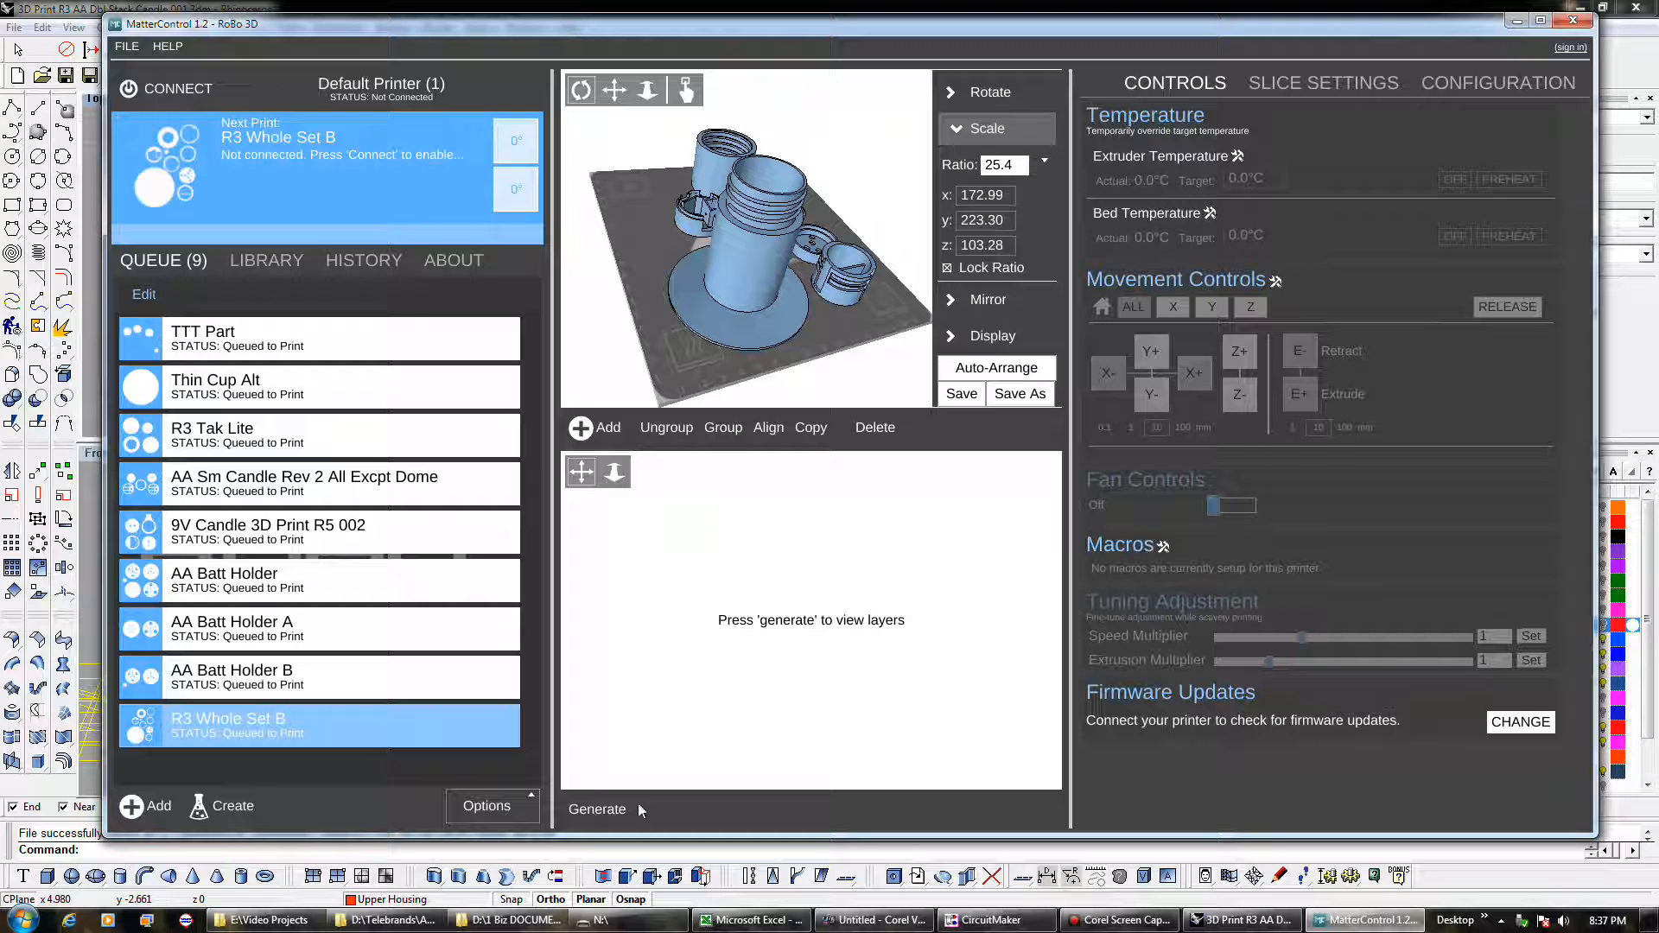
left_click(948, 399)
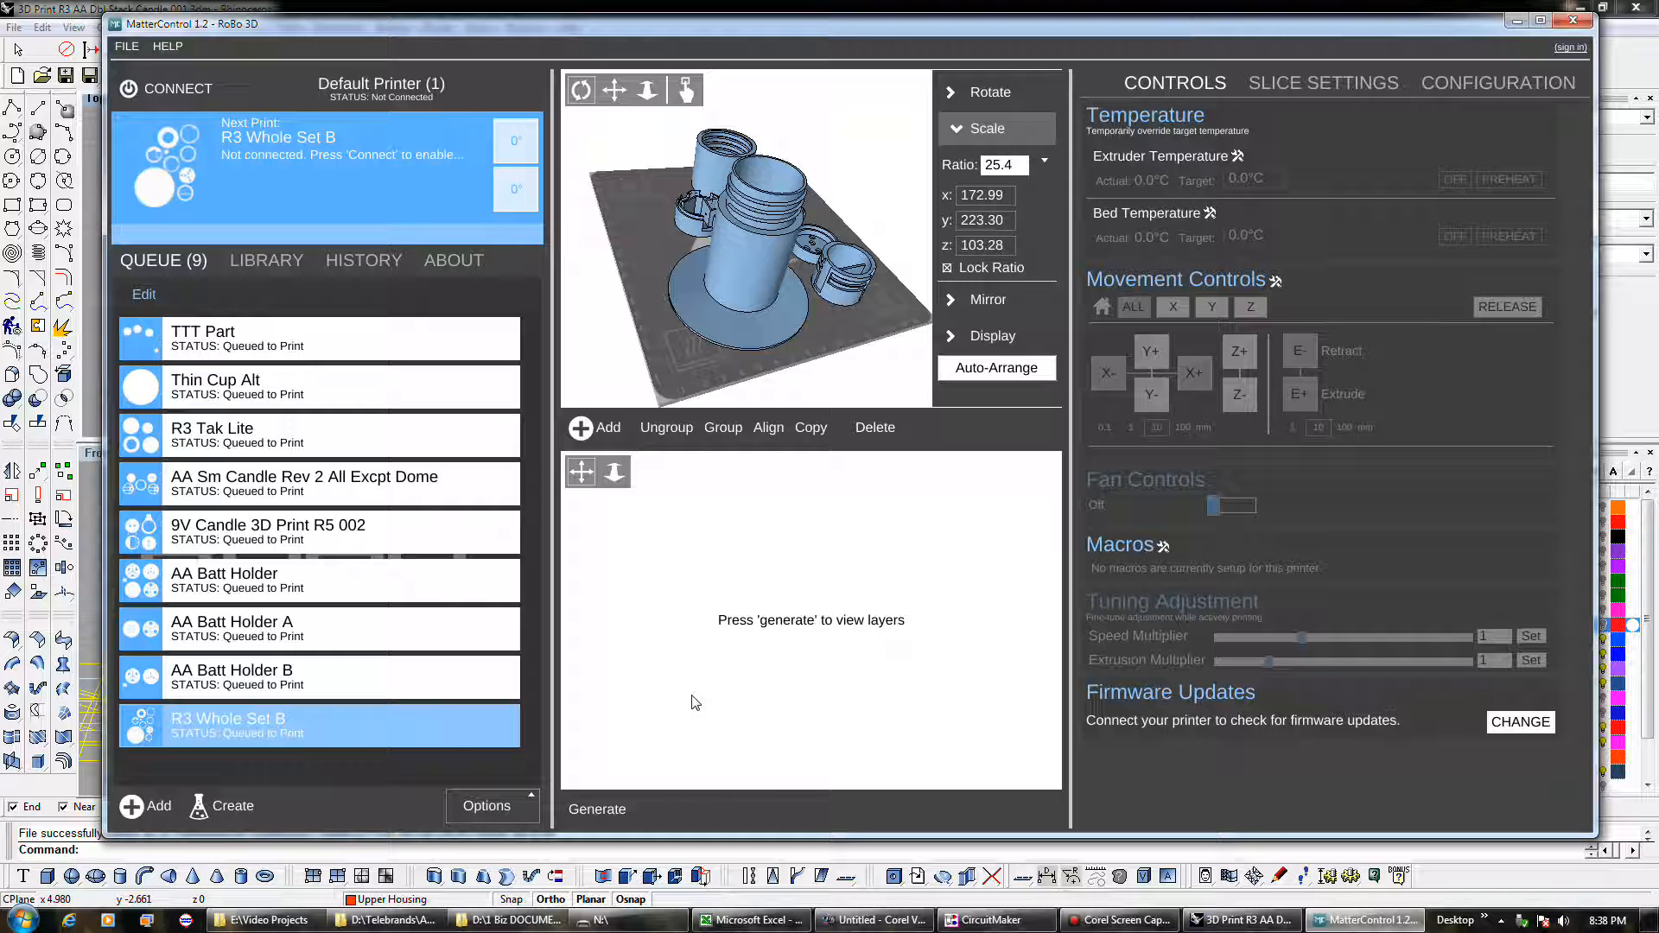
left_click(603, 812)
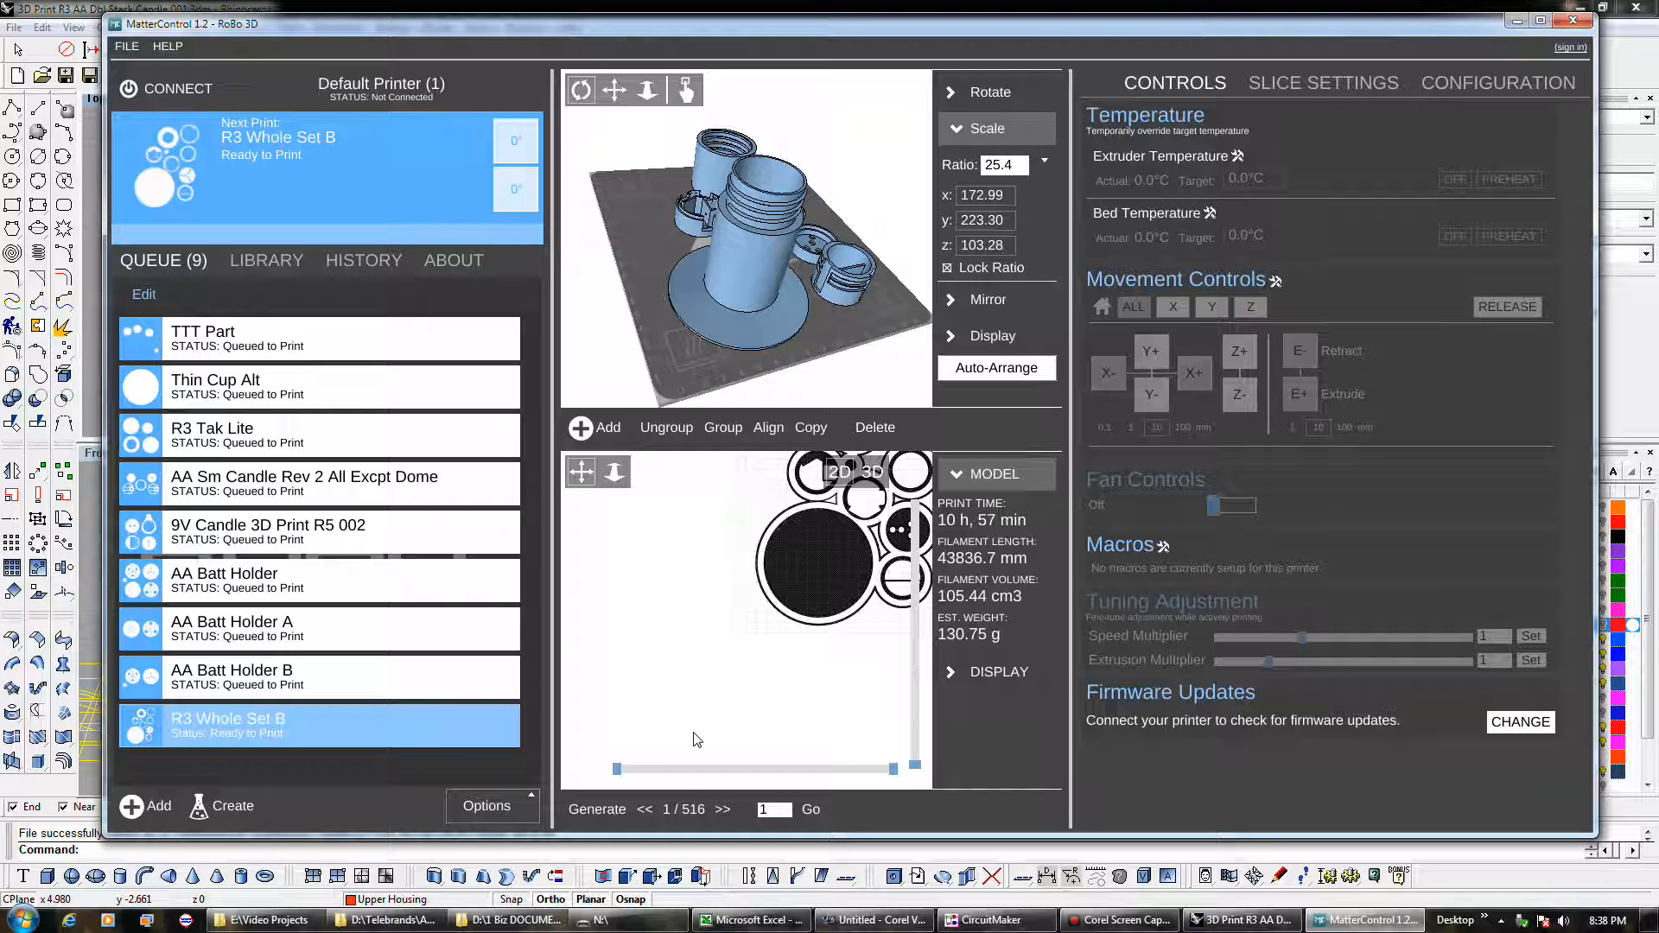
left_click_drag(764, 640, 688, 717)
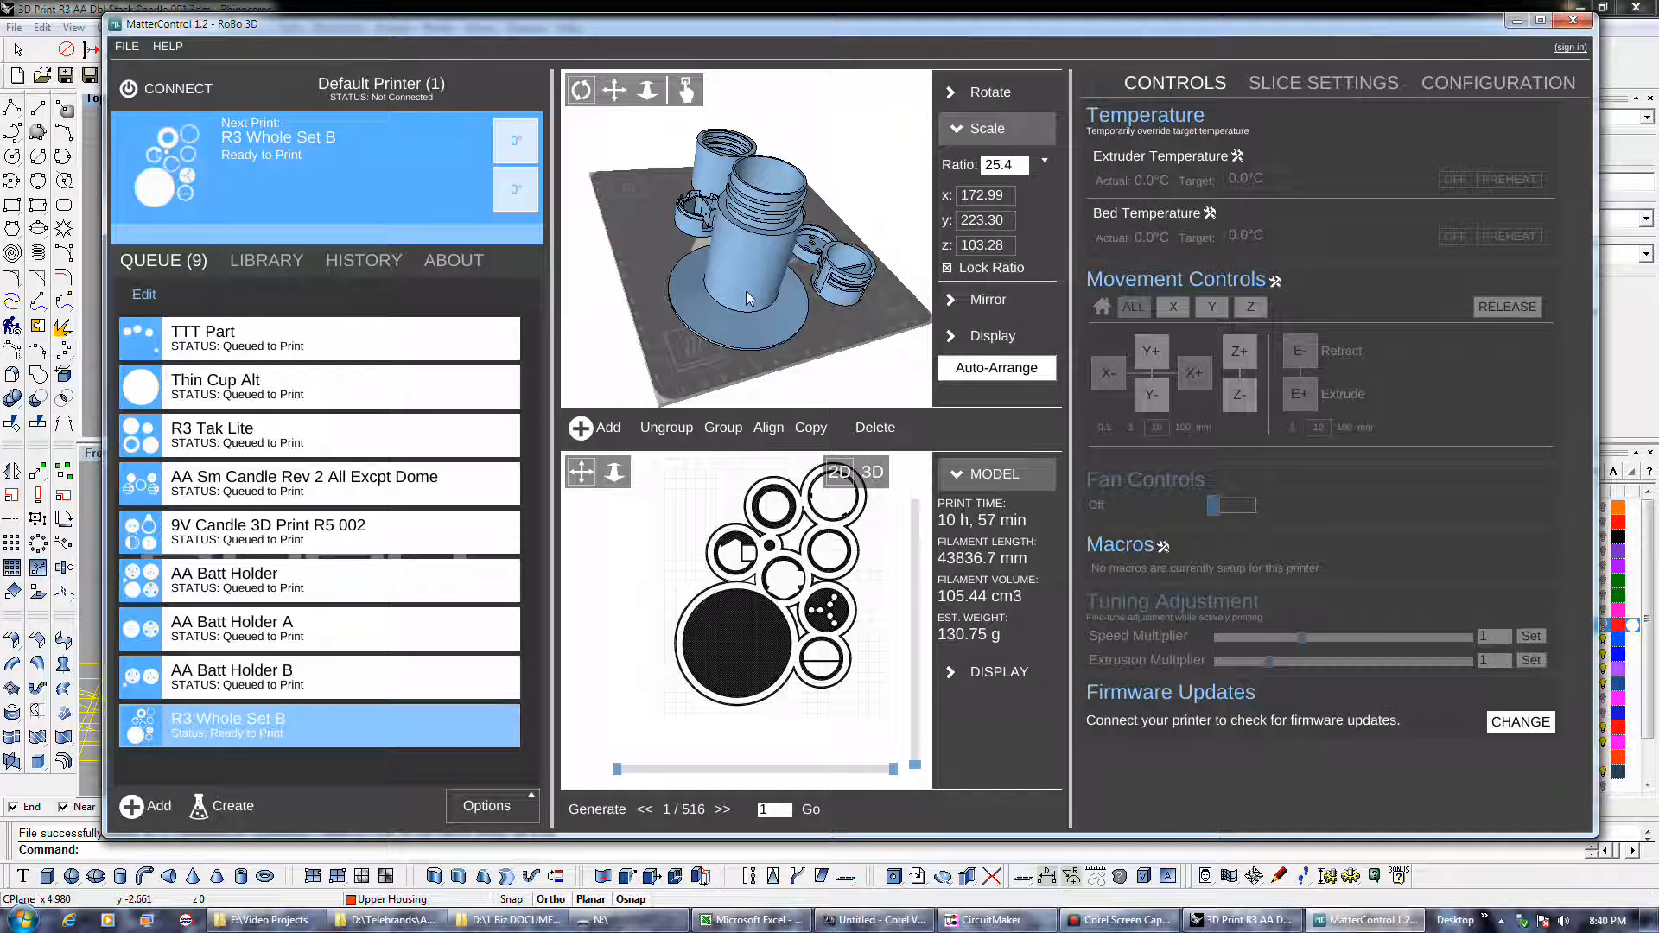
Step: Examine the tall flanged housing and the smaller parts around it up close from several angles
scroll(746, 291, "up", 4)
mouse_move(806, 322)
left_mouse_down()
mouse_move(790, 303)
mouse_move(796, 333)
mouse_move(833, 286)
mouse_move(789, 282)
mouse_move(719, 314)
mouse_move(599, 308)
mouse_move(769, 302)
mouse_move(734, 335)
mouse_move(736, 304)
mouse_move(831, 284)
mouse_move(811, 279)
mouse_move(786, 282)
mouse_move(824, 300)
mouse_move(798, 333)
mouse_move(838, 317)
mouse_move(817, 320)
left_mouse_up()
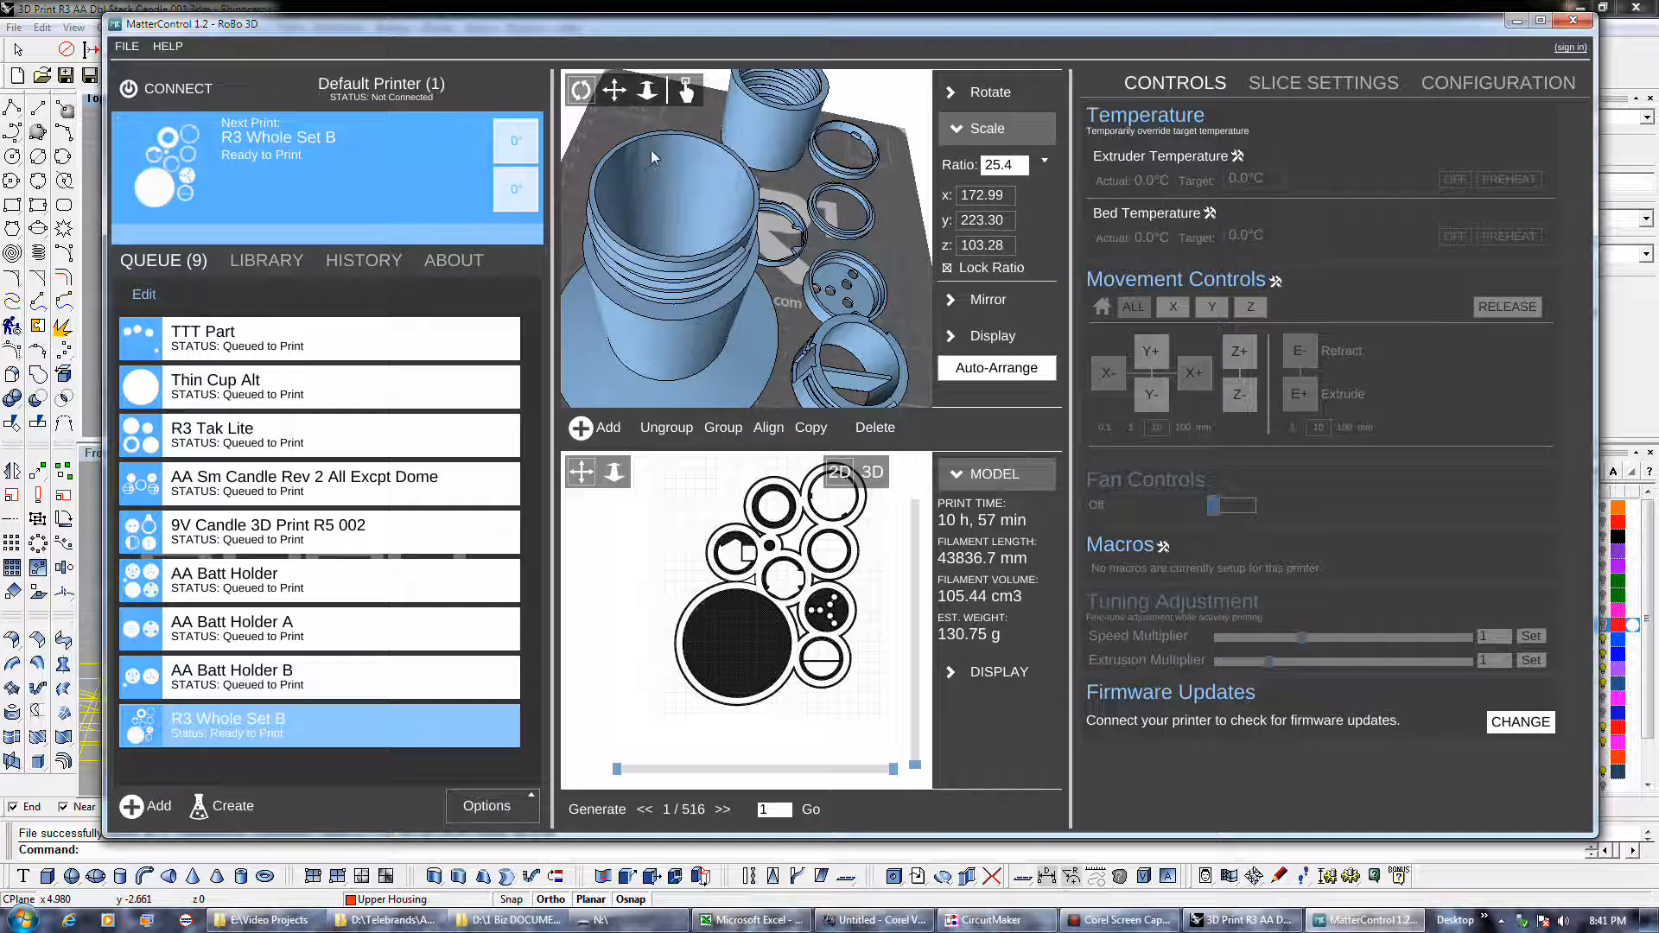
left_click_drag(772, 283, 734, 277)
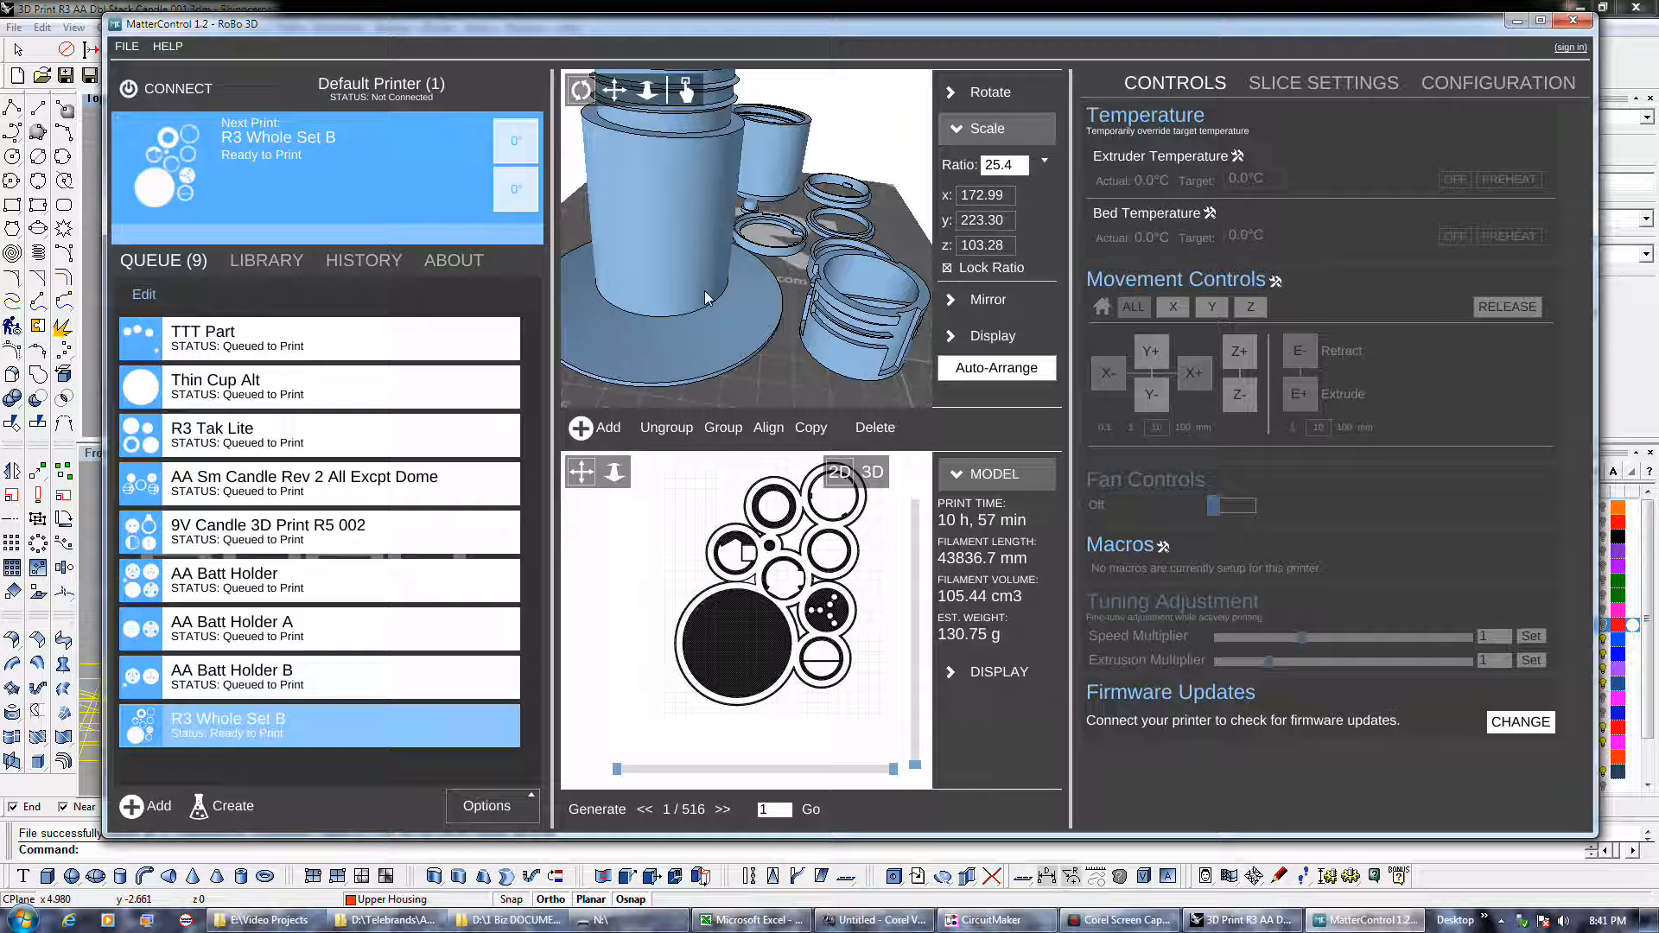
left_click_drag(713, 267, 740, 209)
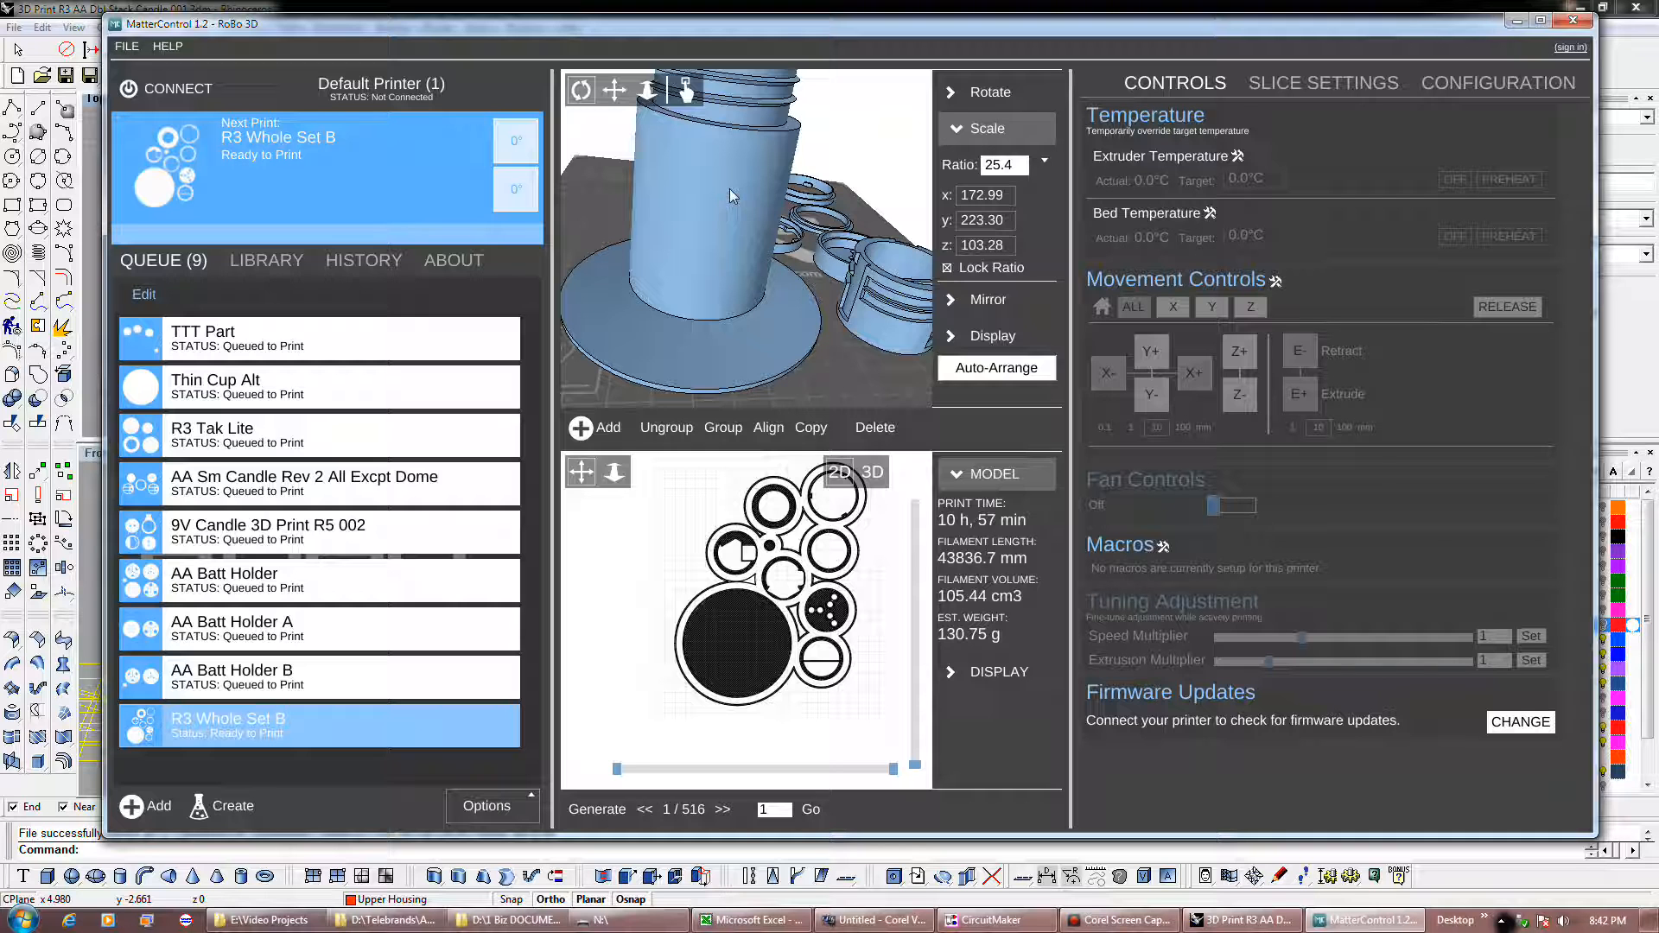